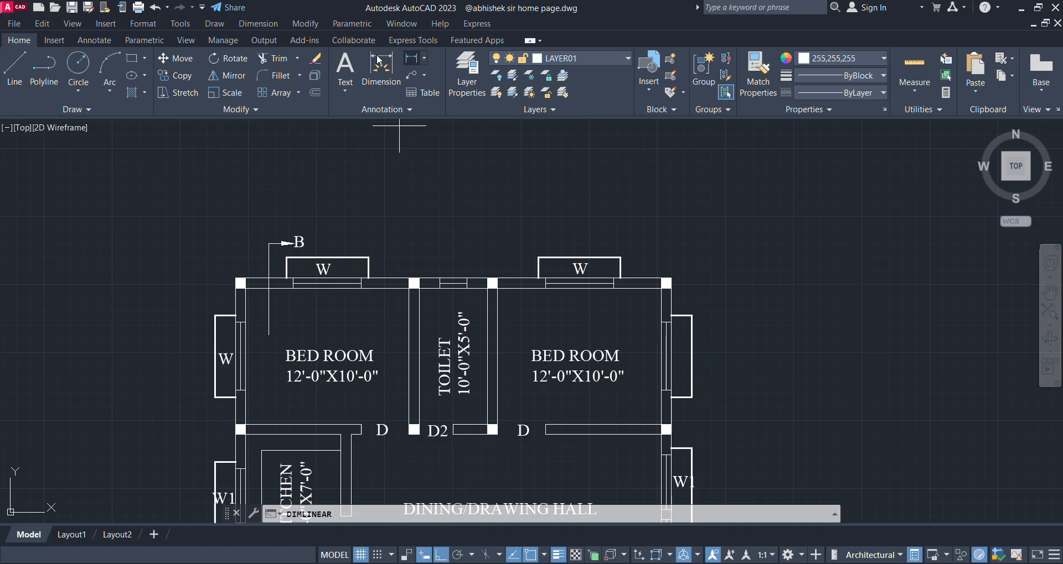
# Add a horizontal linear dimension above the plan, spanning the outer corners of the top wall.
pyautogui.scroll(4, 241, 290)
pyautogui.click(241, 290)
pyautogui.scroll(-4, 242, 290)
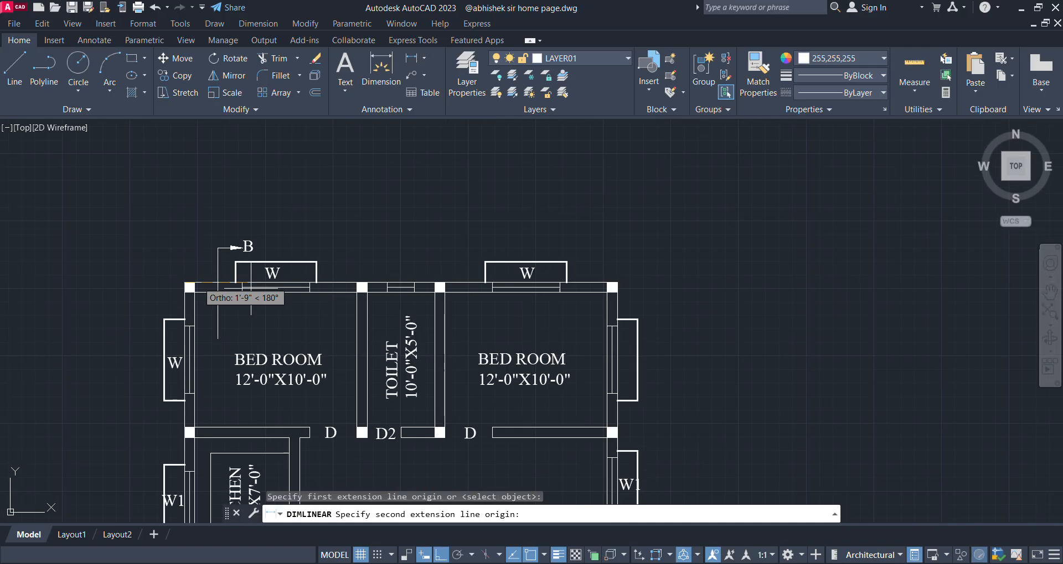
pyautogui.scroll(3, 613, 283)
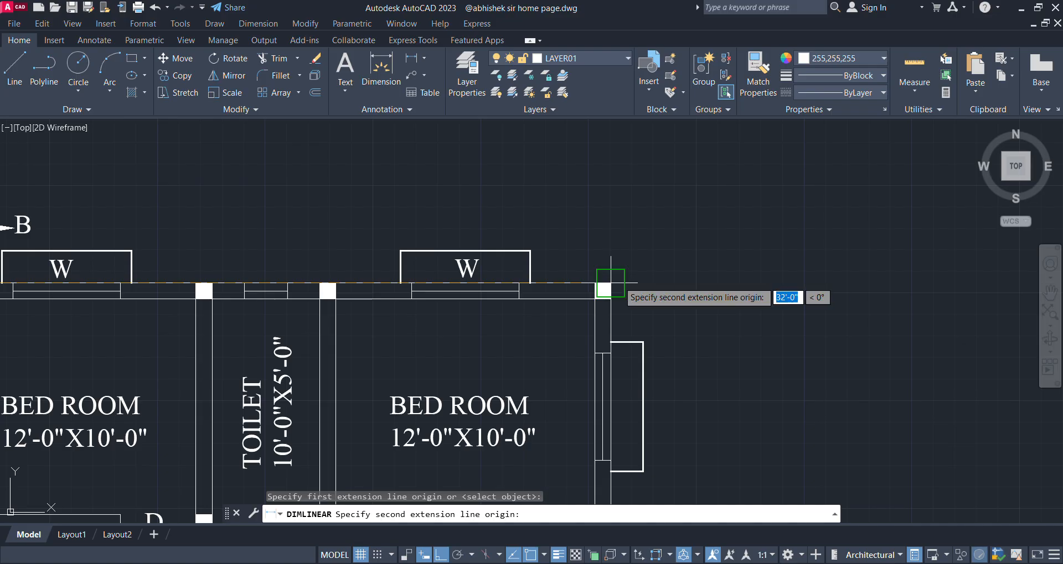
pyautogui.click(612, 282)
pyautogui.scroll(-3, 612, 283)
pyautogui.click(594, 220)
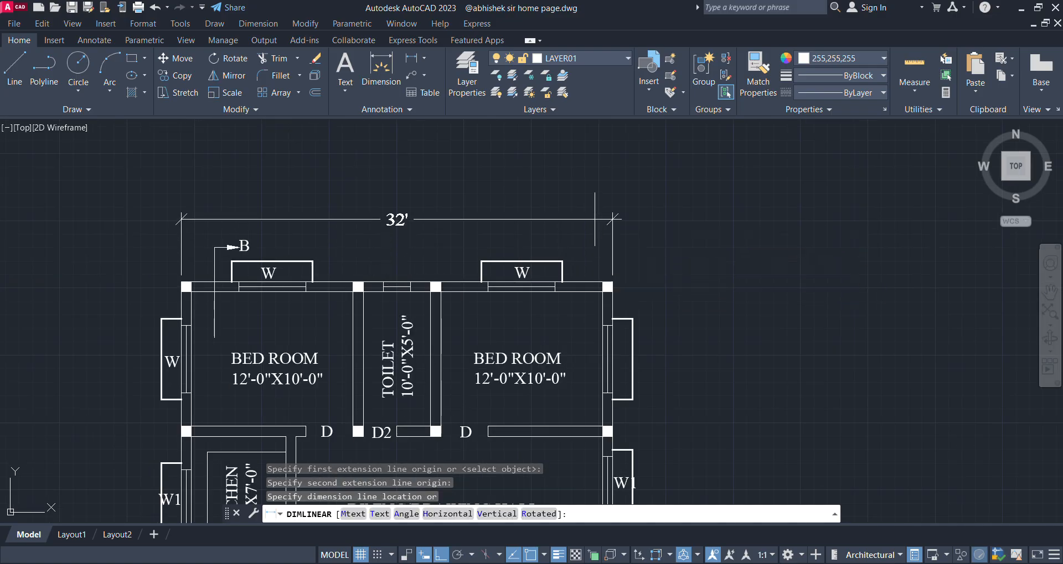
# Add a vertical linear dimension beside the right-hand outer wall, from its upper to its lower outer corner.
pyautogui.scroll(-3, 380, 161)
pyautogui.scroll(3, 504, 215)
pyautogui.scroll(2, 505, 215)
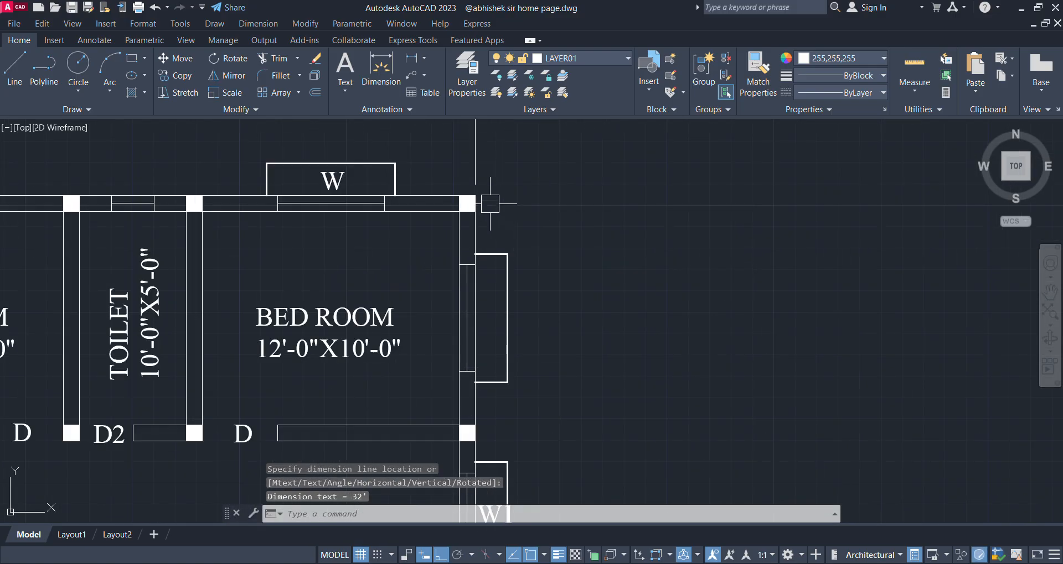
pyautogui.press('space')
pyautogui.click(476, 194)
pyautogui.scroll(-4, 498, 190)
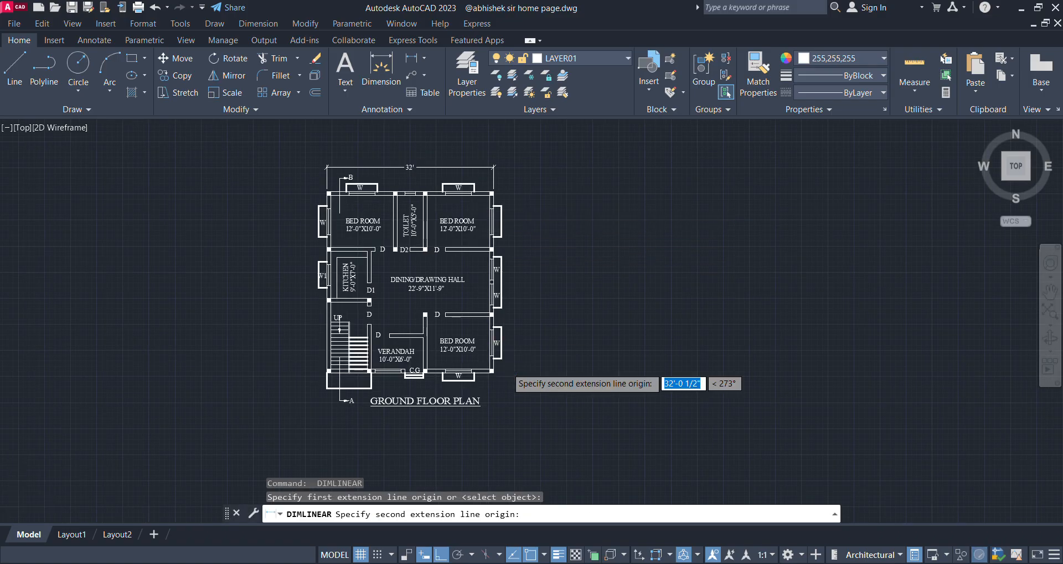
pyautogui.scroll(5, 487, 377)
pyautogui.click(460, 373)
pyautogui.scroll(-5, 459, 377)
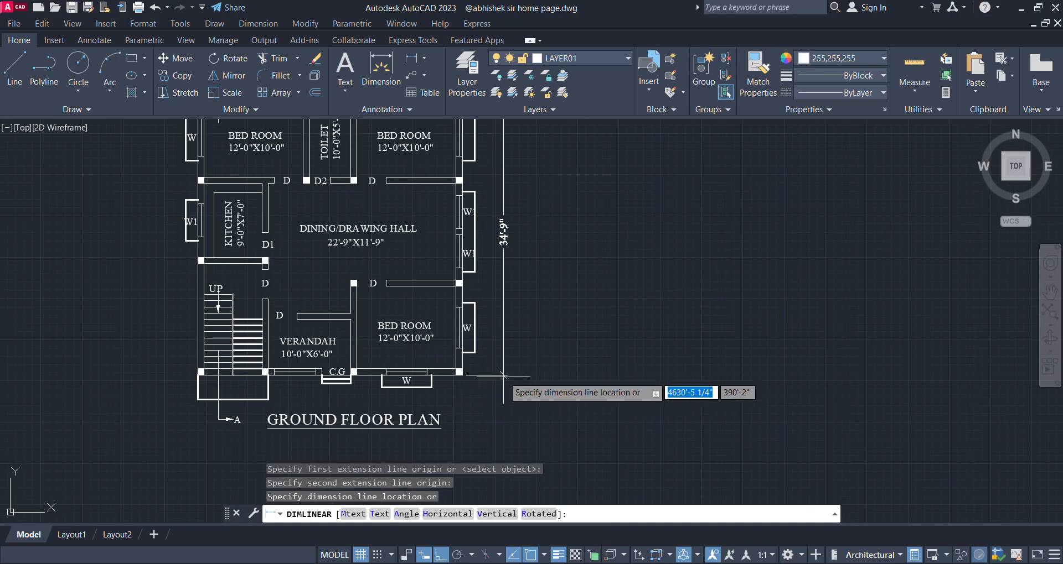
pyautogui.click(503, 378)
# Check the overall width and length dimensions around the floor plan.
pyautogui.scroll(4, 514, 228)
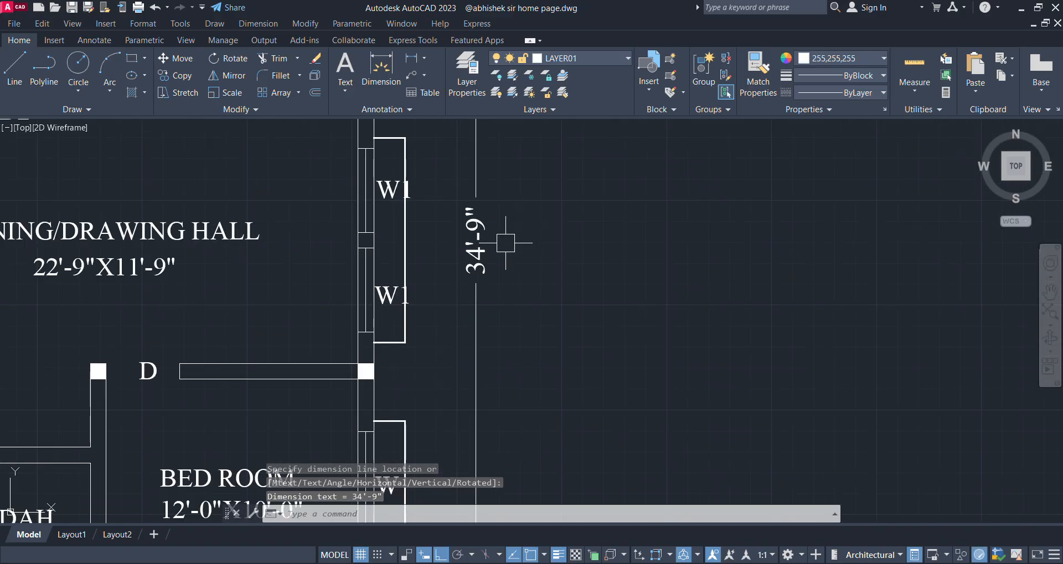
pyautogui.scroll(-5, 505, 242)
pyautogui.moveTo(562, 245); pyautogui.dragTo(768, 325, button='middle')
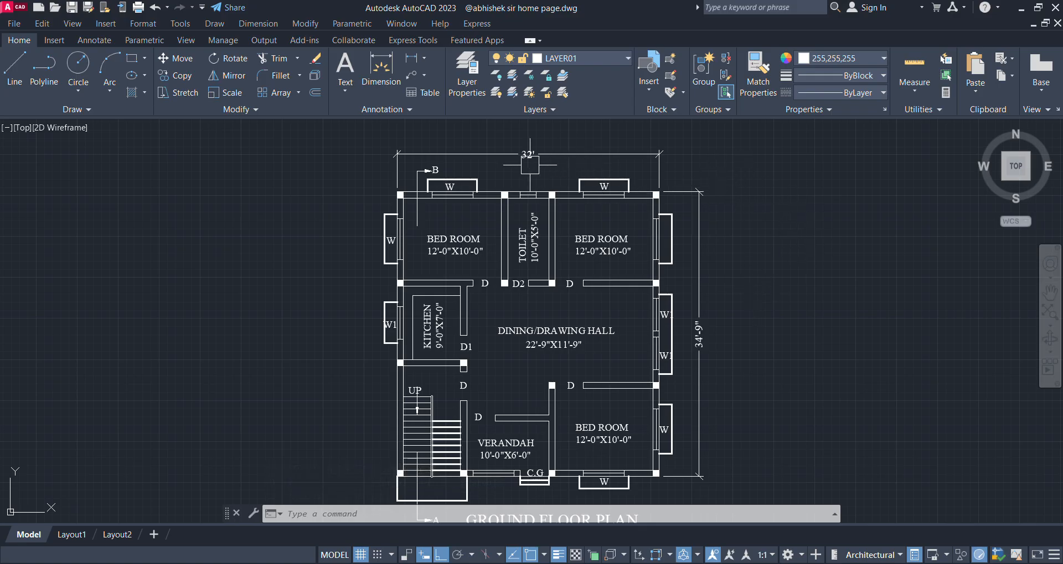
pyautogui.scroll(2, 548, 158)
pyautogui.scroll(-6, 520, 178)
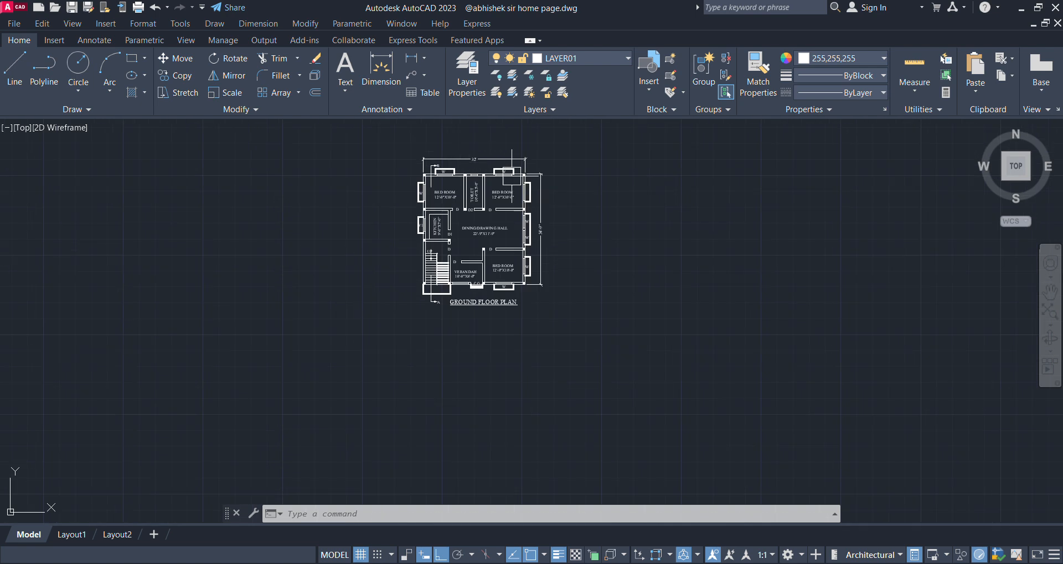
pyautogui.scroll(10, 536, 226)
pyautogui.scroll(-6, 509, 238)
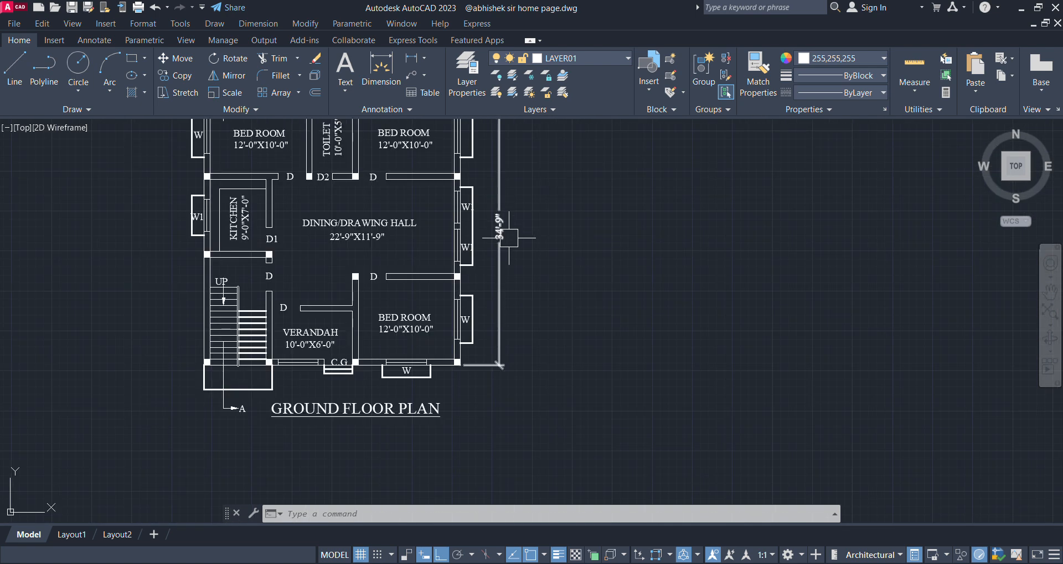
# Move the GROUND FLOOR PLAN title straight down by about 7 feet, away from the plan.
pyautogui.click(385, 410)
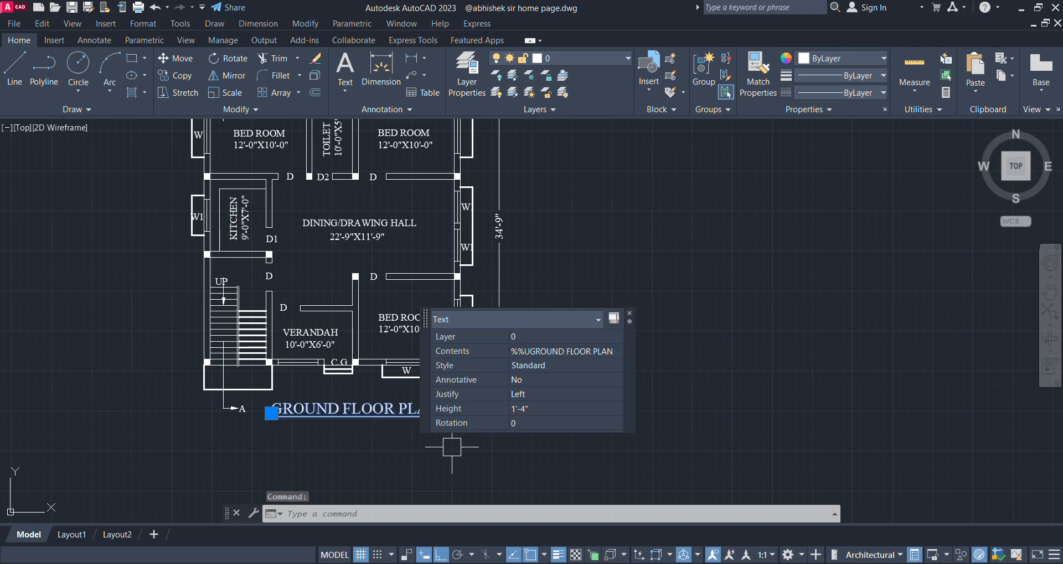
pyautogui.write('m')
pyautogui.press('Return')
pyautogui.click(842, 301)
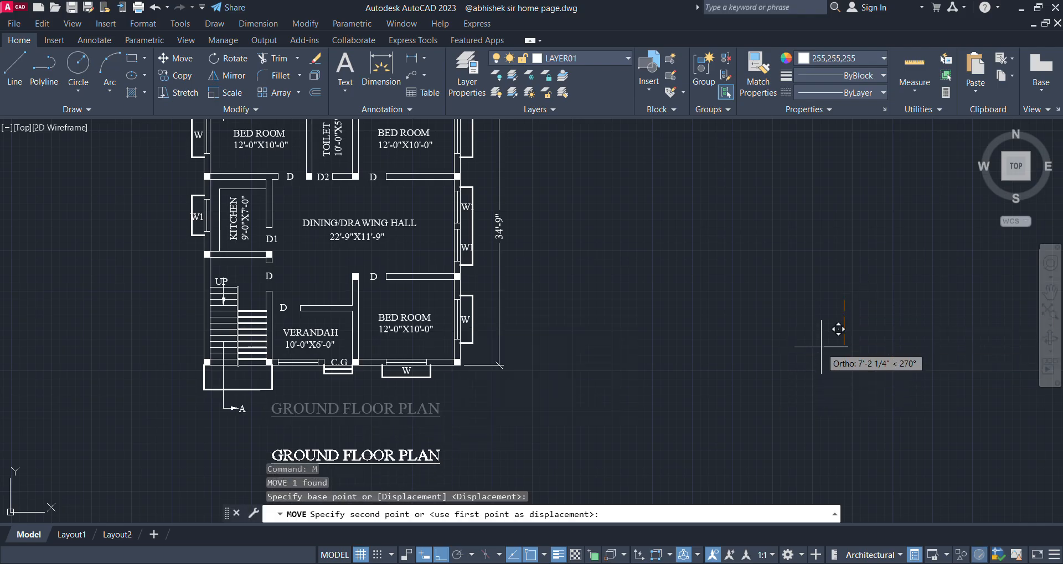
pyautogui.click(822, 346)
# Examine the size labels of the two bedrooms on either side of the toilet.
pyautogui.scroll(-2, 660, 294)
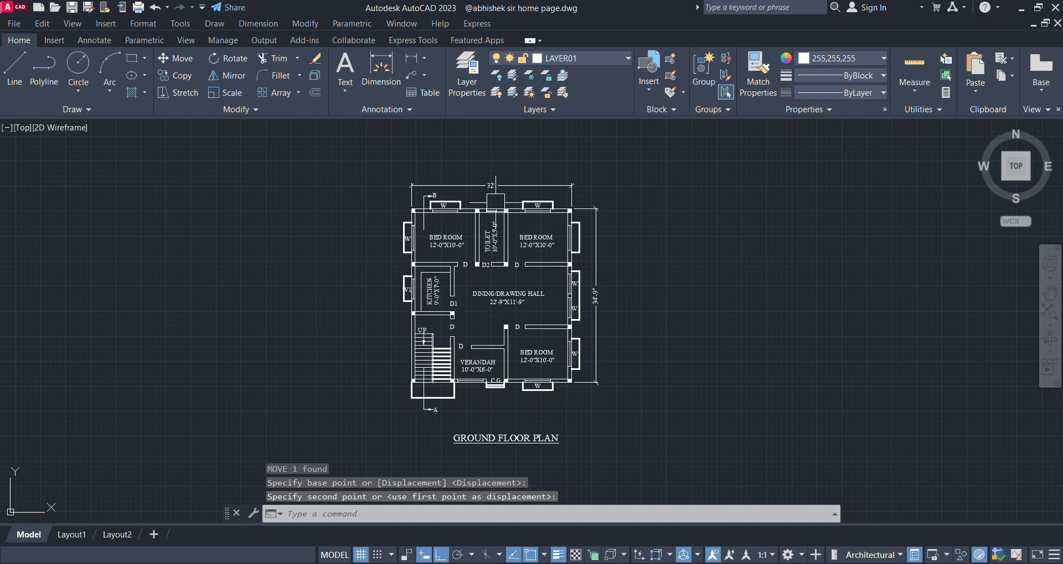
pyautogui.scroll(6, 465, 249)
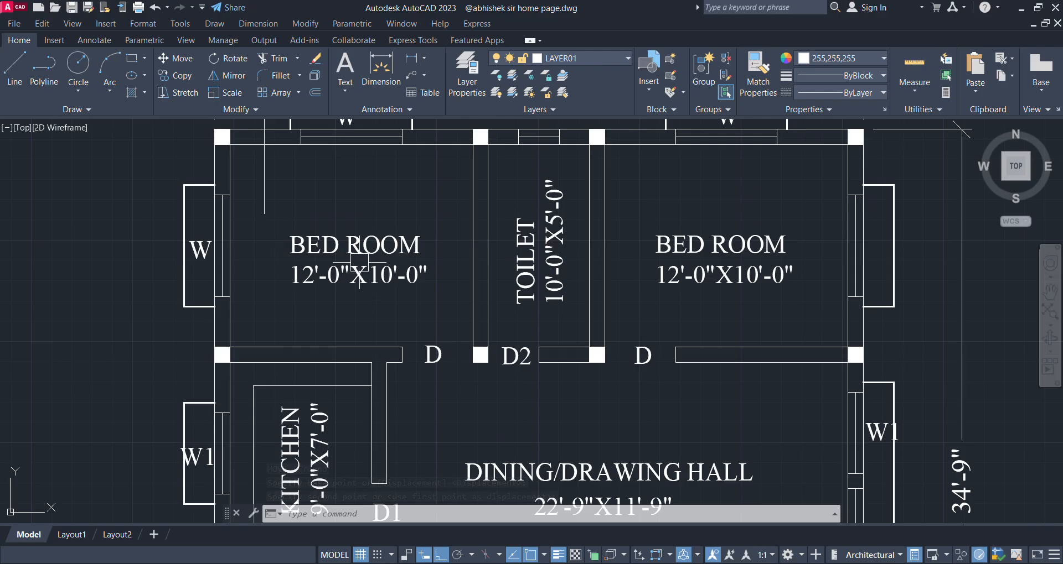
pyautogui.scroll(2, 360, 260)
pyautogui.scroll(-2, 368, 252)
pyautogui.scroll(-2, 243, 227)
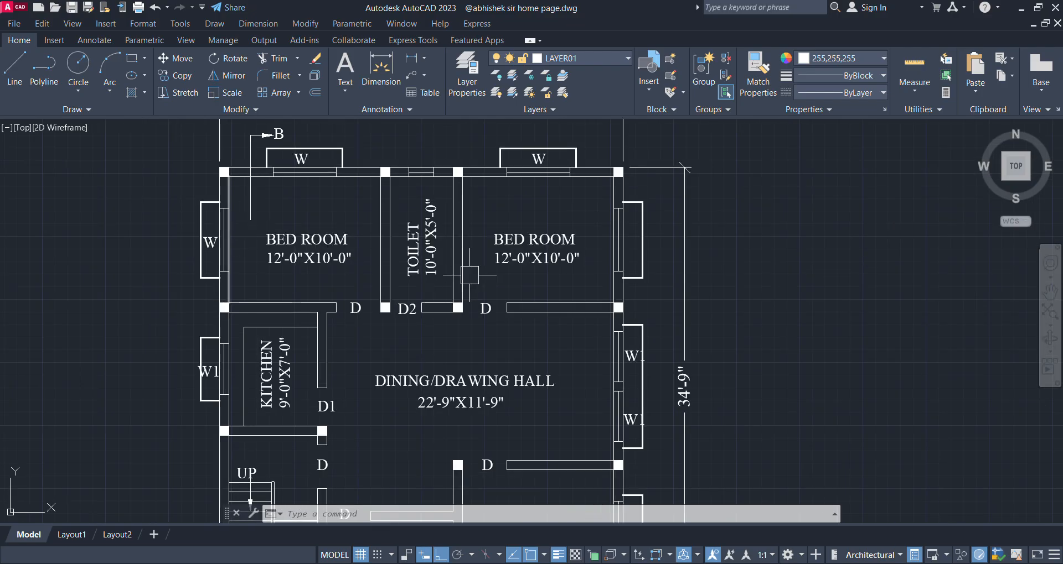
pyautogui.scroll(2, 548, 247)
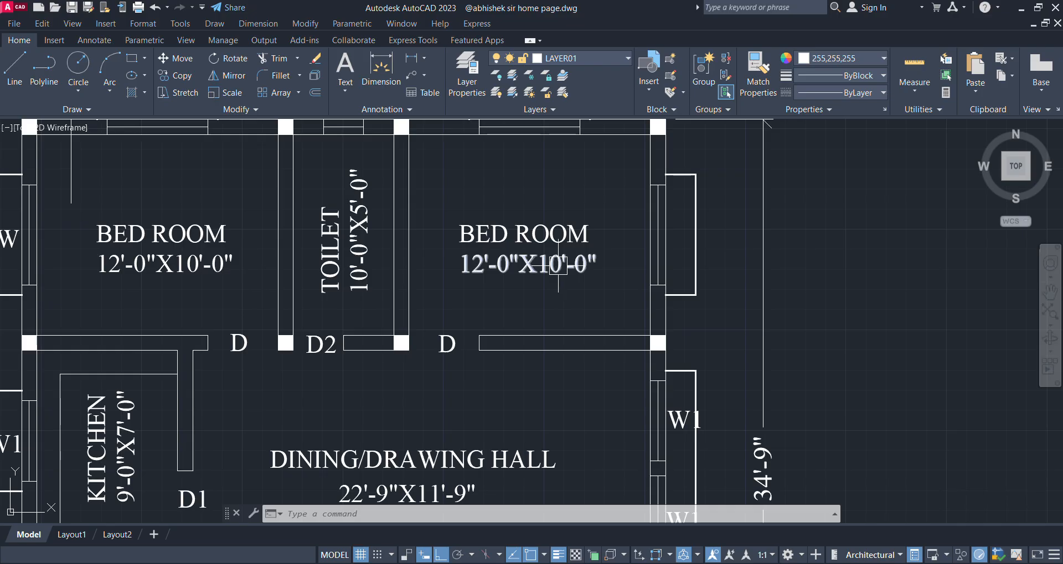
pyautogui.scroll(-2, 537, 211)
# Examine the size labels of the bedroom beside the verandah and of the dining/drawing hall.
pyautogui.moveTo(525, 318)
pyautogui.mouseDown(button='middle')
pyautogui.moveTo(541, 170)
pyautogui.moveTo(533, 113)
pyautogui.mouseUp(button='middle')
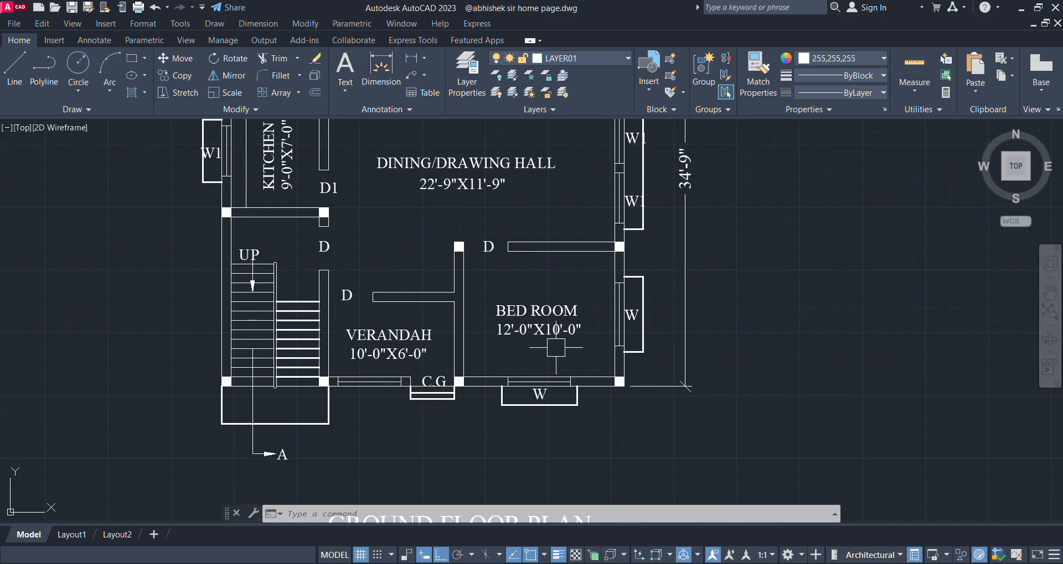
pyautogui.scroll(2, 553, 347)
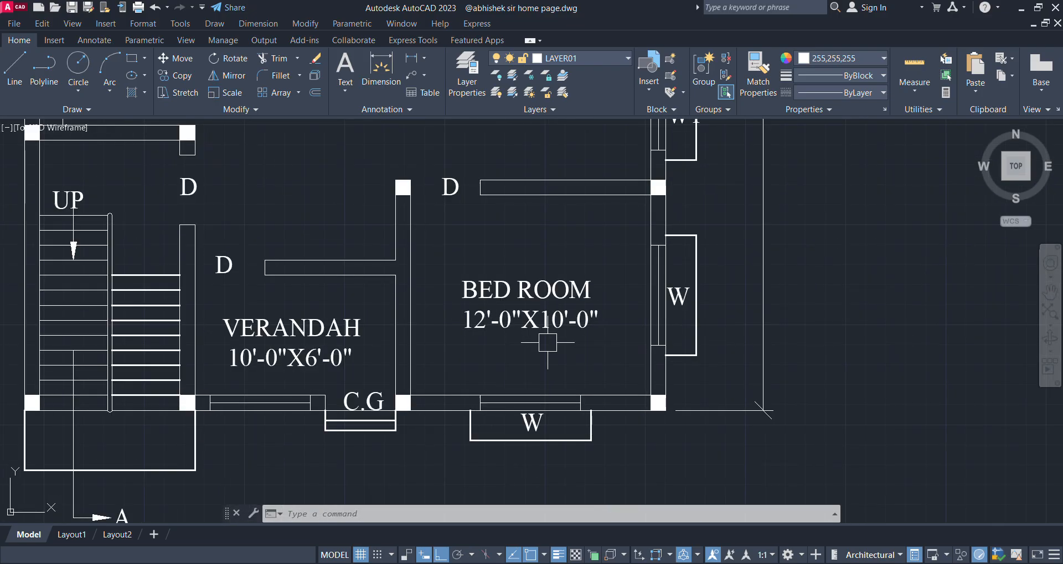
pyautogui.scroll(-2, 540, 289)
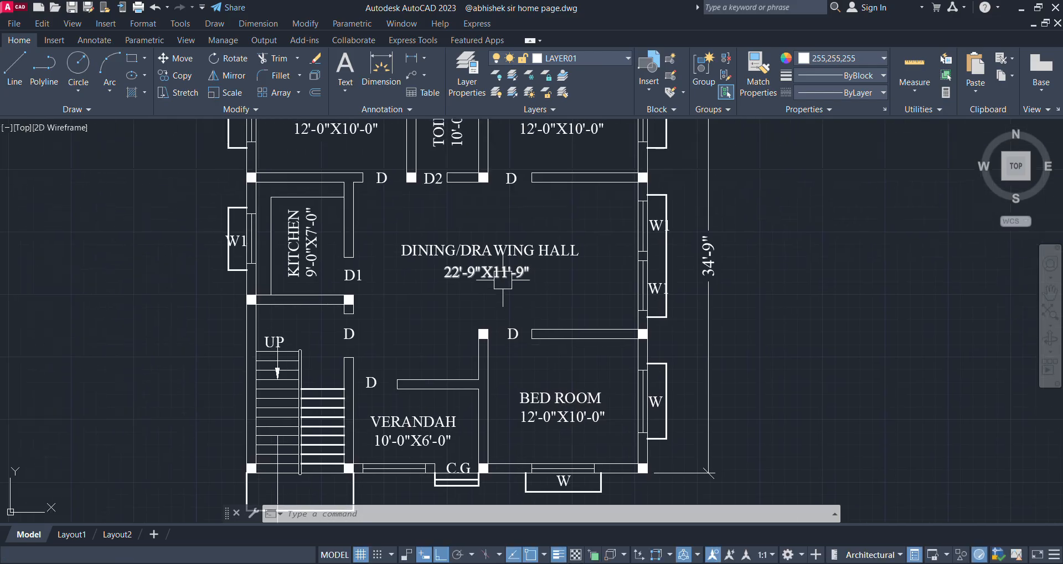
pyautogui.scroll(2, 476, 268)
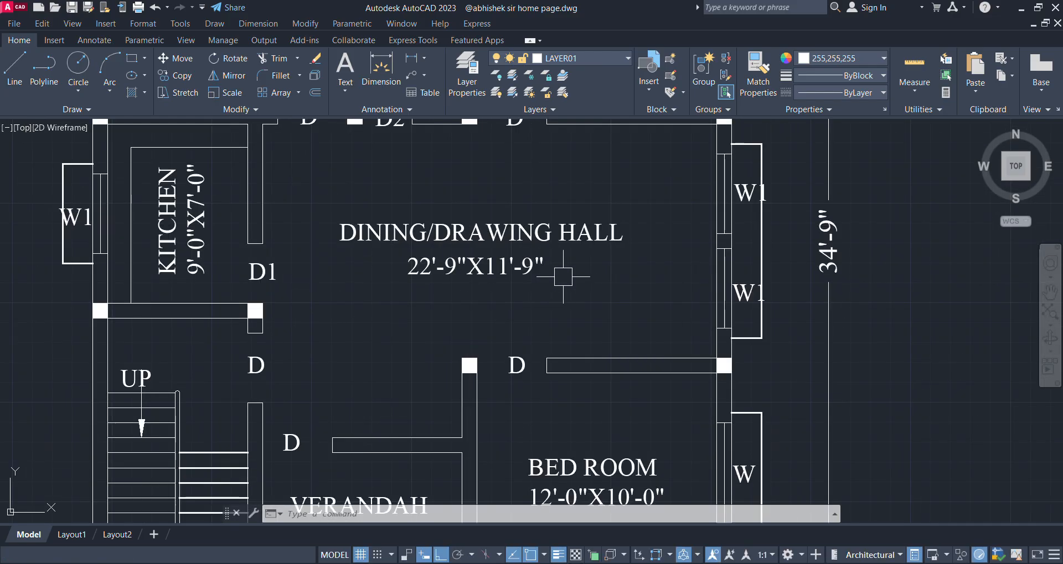
pyautogui.scroll(-2, 564, 276)
pyautogui.scroll(4, 264, 216)
pyautogui.moveTo(471, 267); pyautogui.dragTo(435, 309, button='middle')
pyautogui.scroll(-2, 355, 273)
pyautogui.scroll(-2, 541, 260)
# Examine the size labels of the toilet and the verandah within the whole floor plan.
pyautogui.scroll(5, 465, 244)
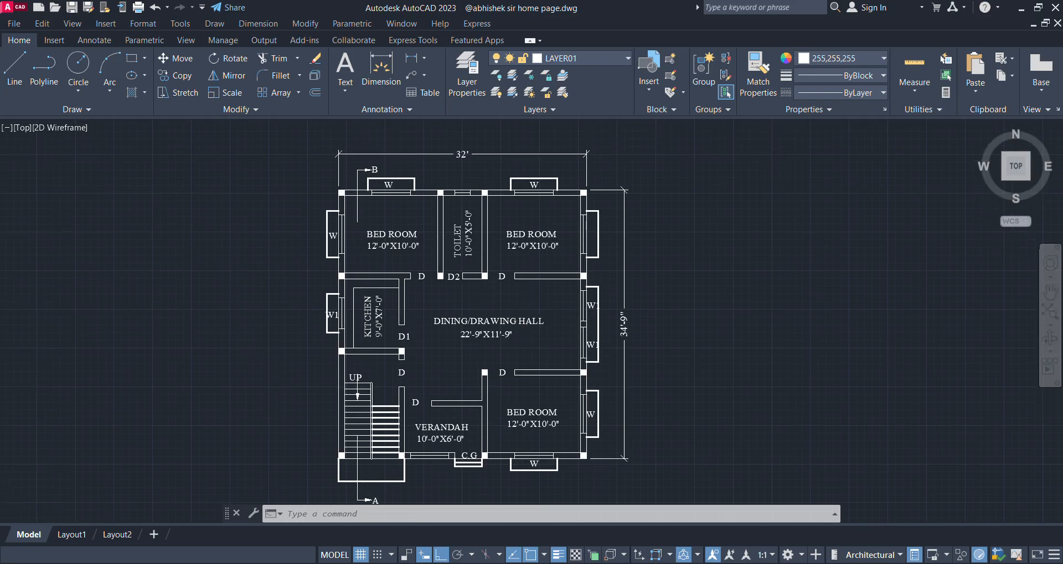
pyautogui.moveTo(465, 244); pyautogui.dragTo(447, 367, button='middle')
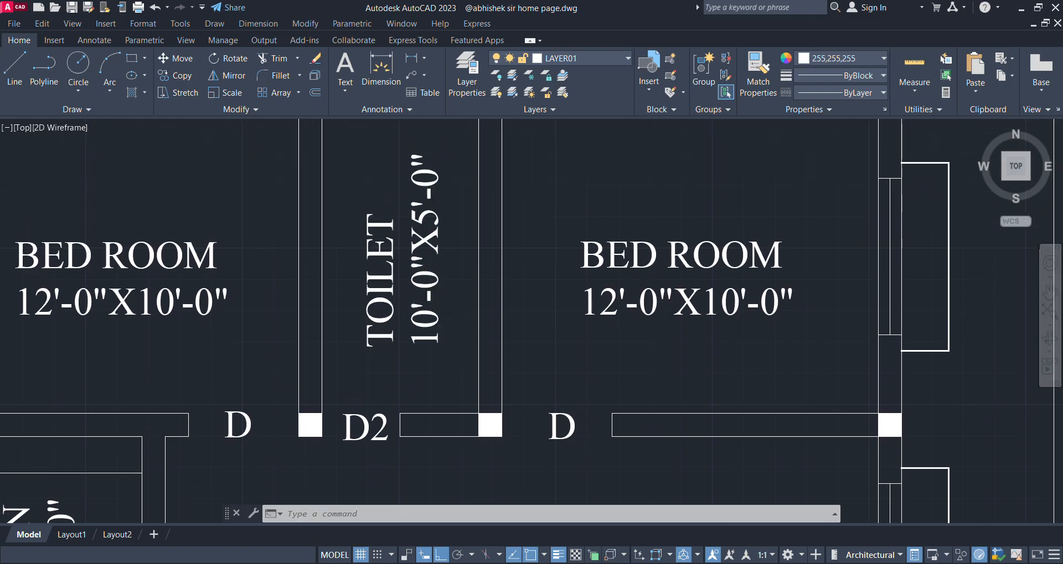
pyautogui.scroll(-3, 458, 304)
pyautogui.scroll(-3, 457, 305)
pyautogui.moveTo(464, 433); pyautogui.dragTo(464, 326, button='middle')
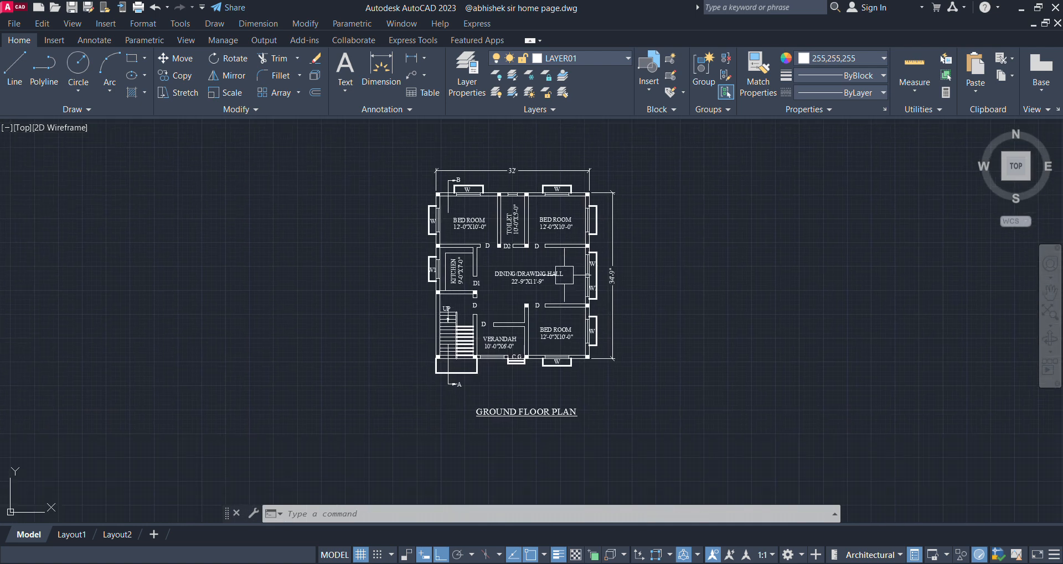
pyautogui.scroll(4, 464, 326)
pyautogui.scroll(-3, 463, 328)
pyautogui.scroll(5, 426, 357)
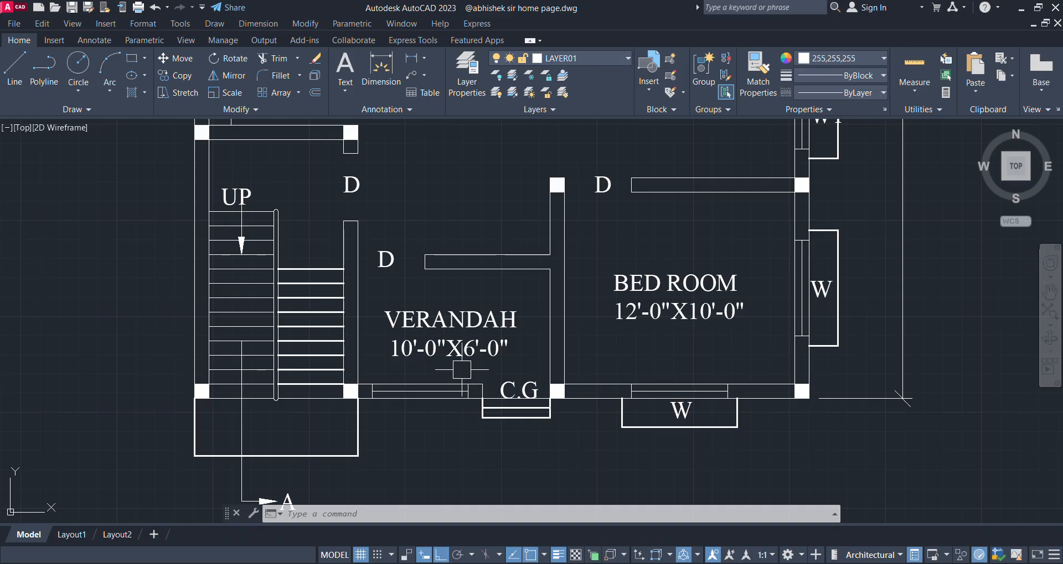
pyautogui.scroll(-2, 460, 368)
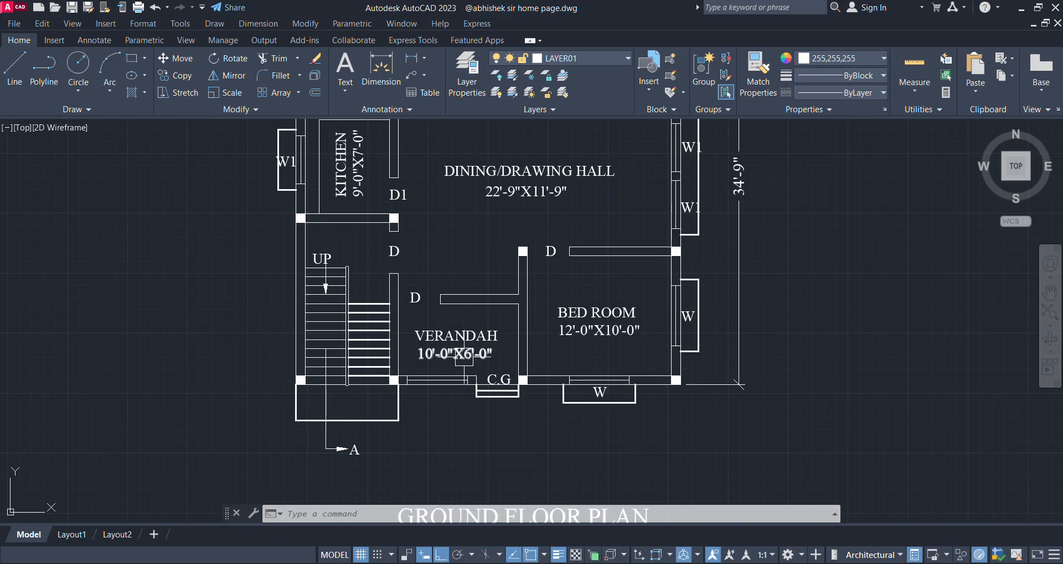
pyautogui.scroll(-4, 470, 332)
pyautogui.scroll(3, 502, 355)
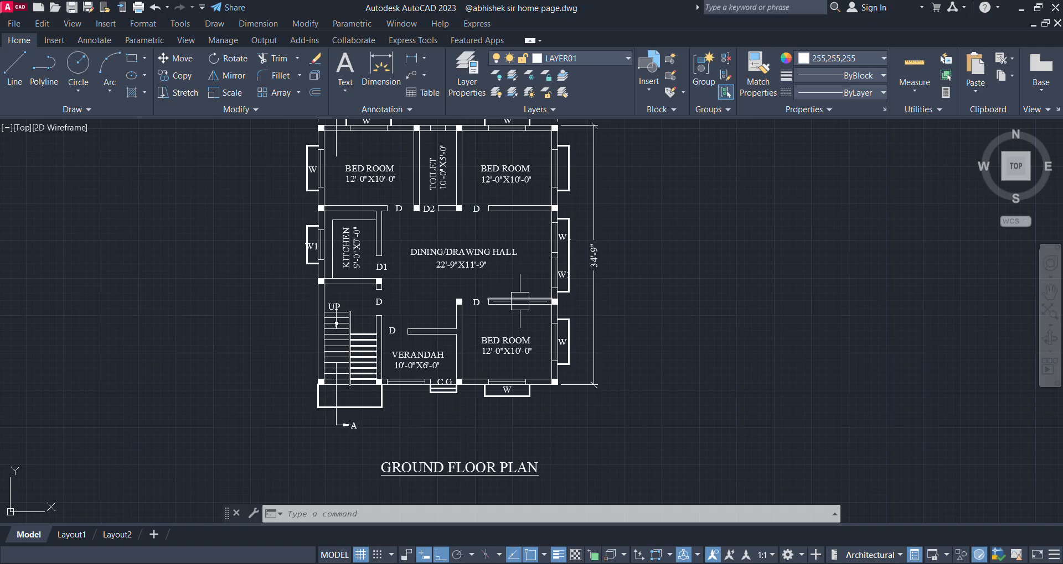
pyautogui.moveTo(515, 294); pyautogui.dragTo(508, 343, button='middle')
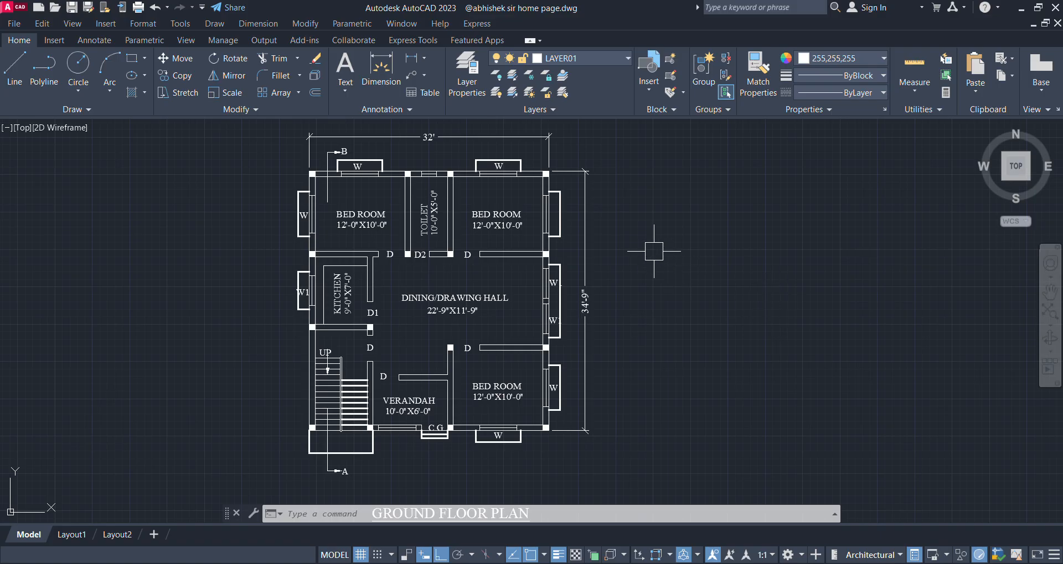
# Delete the GROUND FLOOR PLAN title below the plan.
pyautogui.scroll(-2, 653, 251)
pyautogui.scroll(2, 568, 387)
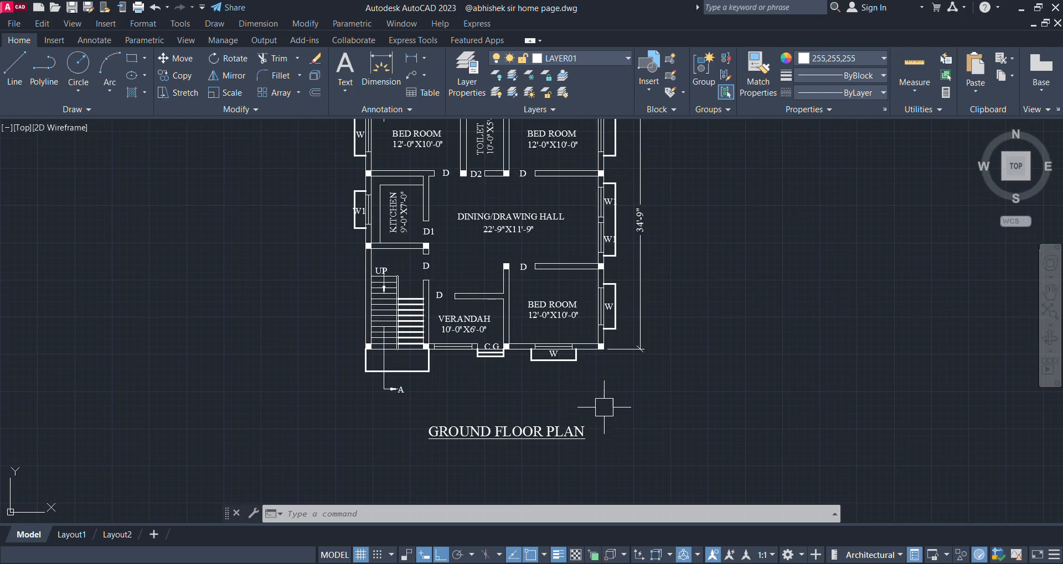
pyautogui.scroll(-2, 588, 411)
pyautogui.scroll(2, 577, 439)
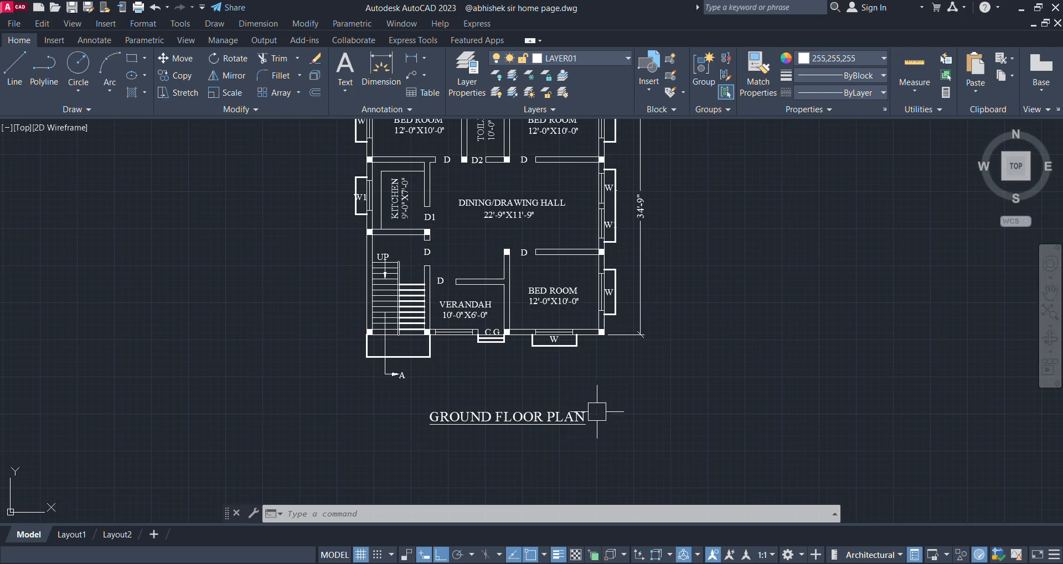
pyautogui.click(636, 394)
pyautogui.click(423, 473)
pyautogui.press('Delete')
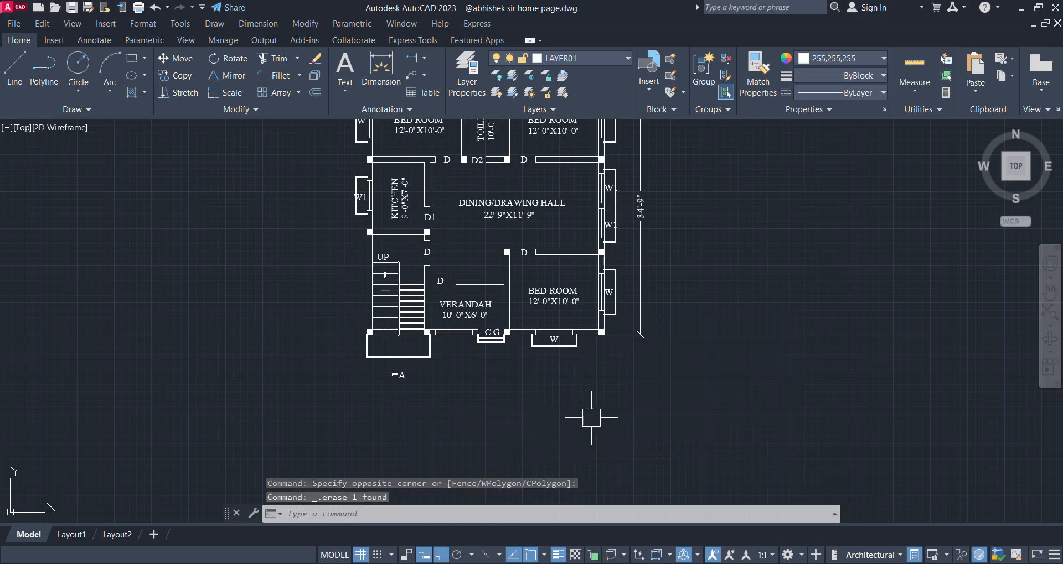
# Draw a vertical line in the empty area to the right of the floor plan, slightly taller than the plan.
pyautogui.scroll(-2, 592, 420)
pyautogui.moveTo(617, 369); pyautogui.dragTo(448, 339, button='middle')
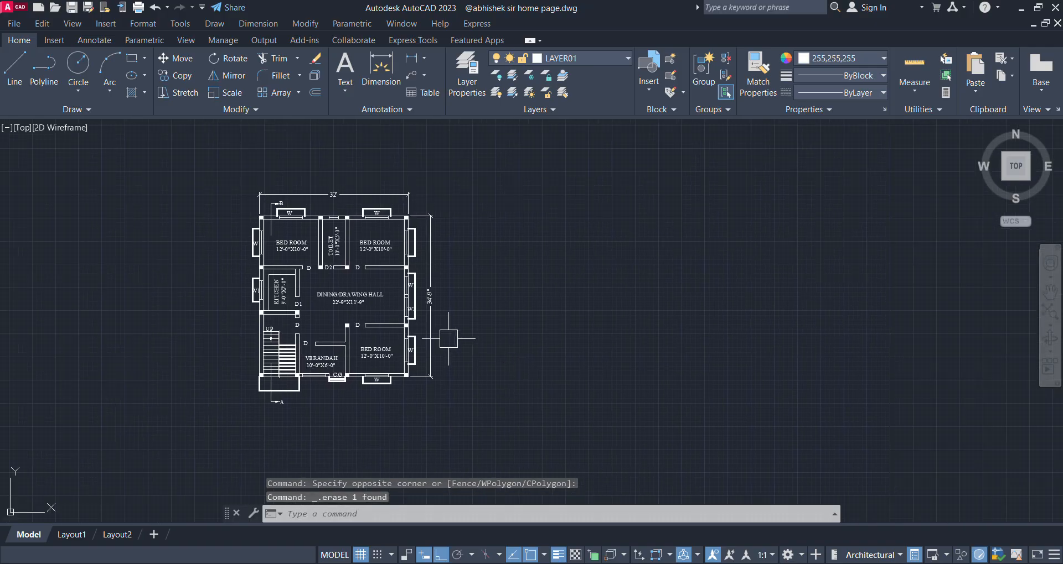
pyautogui.write('l')
pyautogui.press('Return')
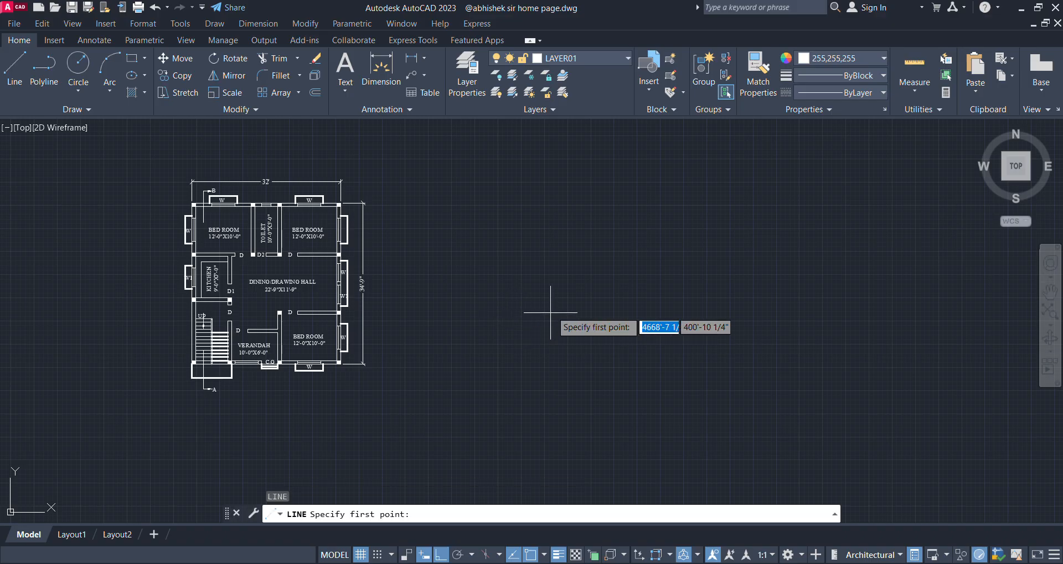
pyautogui.click(588, 176)
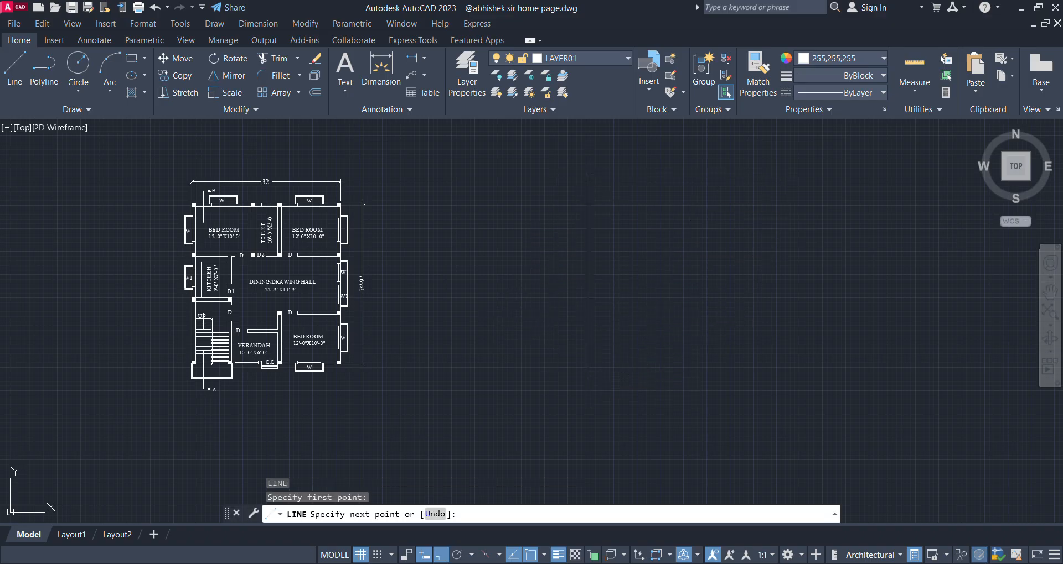
pyautogui.click(588, 376)
pyautogui.press('Return')
# Draw a horizontal line crossing the new vertical line slightly above its middle.
pyautogui.press('Return')
pyautogui.click(493, 264)
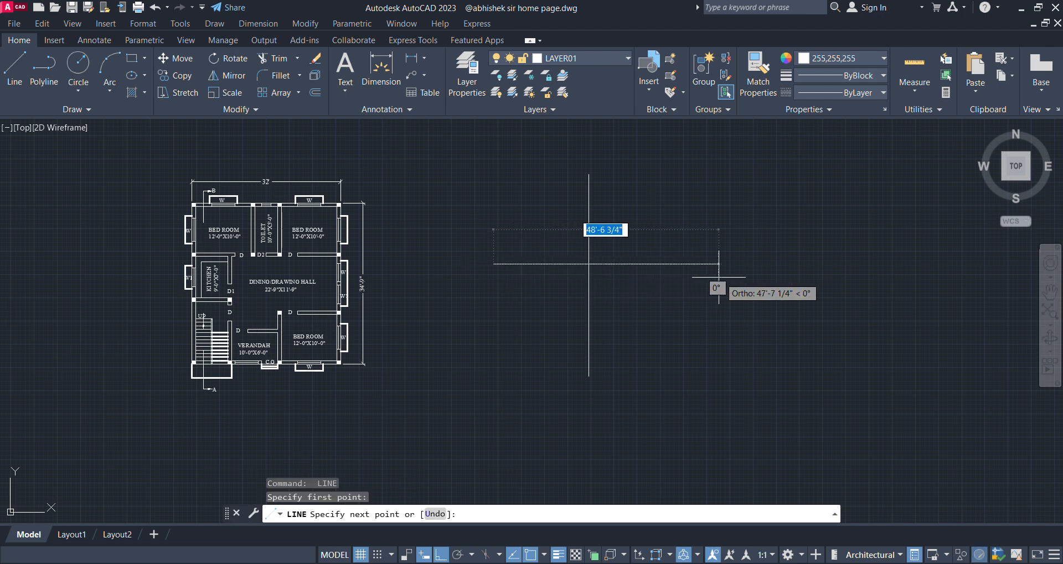
pyautogui.click(731, 270)
pyautogui.press('Escape')
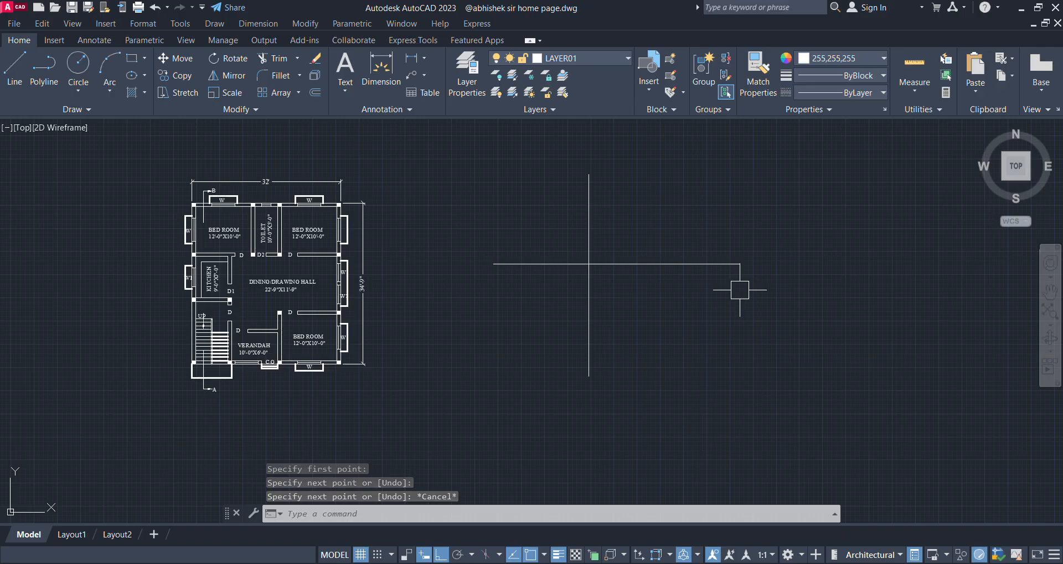
# Add the multiline text X at the right-hand end of the horizontal line.
pyautogui.write('mt')
pyautogui.press('Return')
pyautogui.scroll(2, 792, 218)
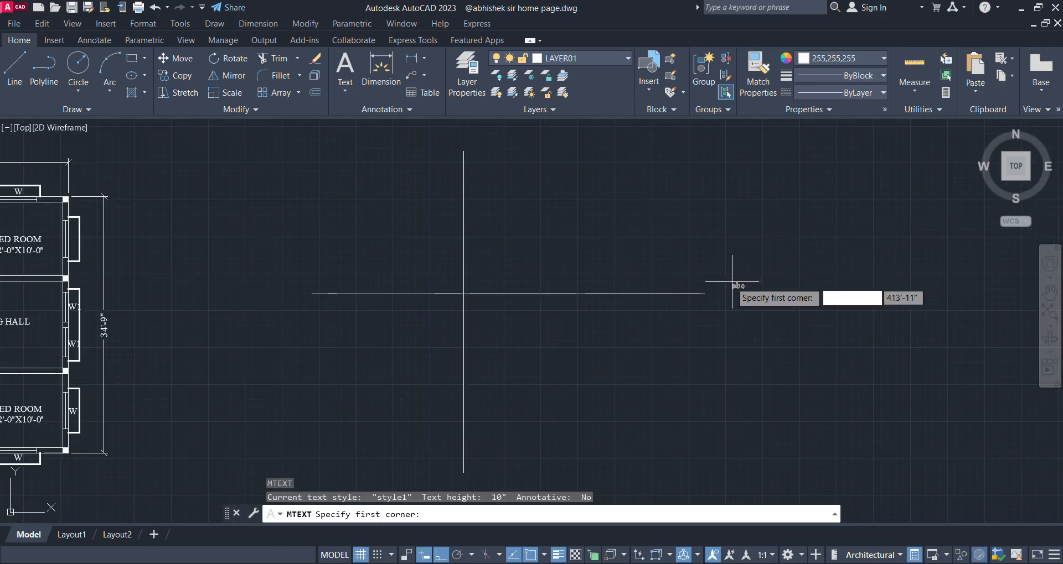
pyautogui.click(732, 281)
pyautogui.click(736, 303)
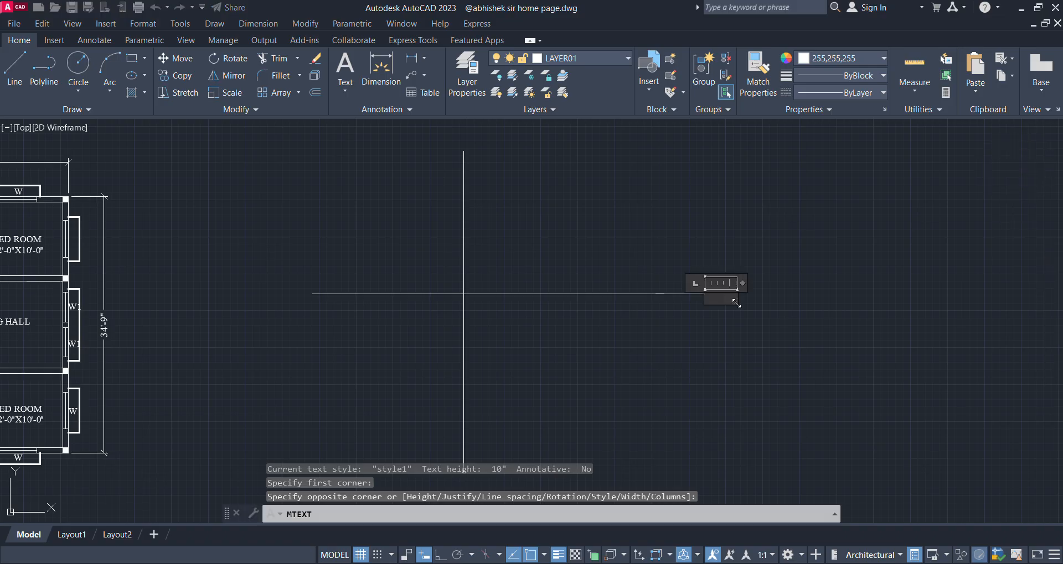
pyautogui.write('X')
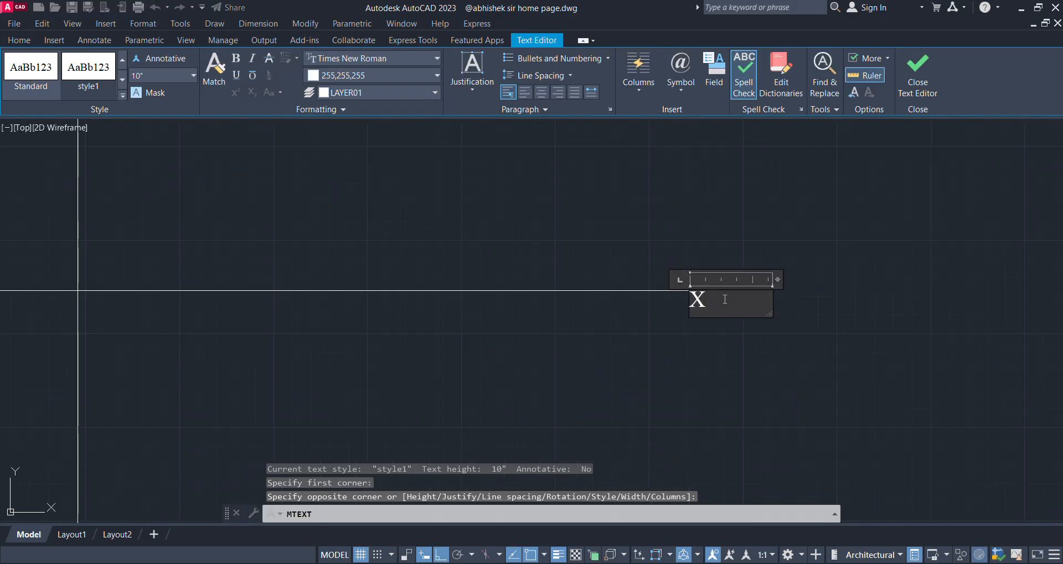
pyautogui.click(78, 291)
# Set the X label's text height to 26'-8".
pyautogui.click(710, 306)
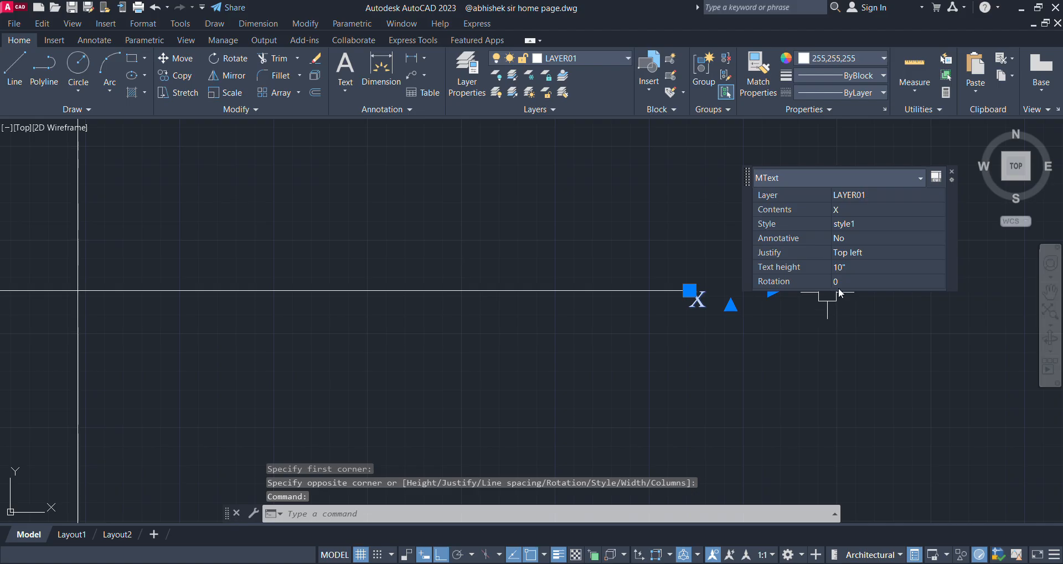
pyautogui.click(852, 266)
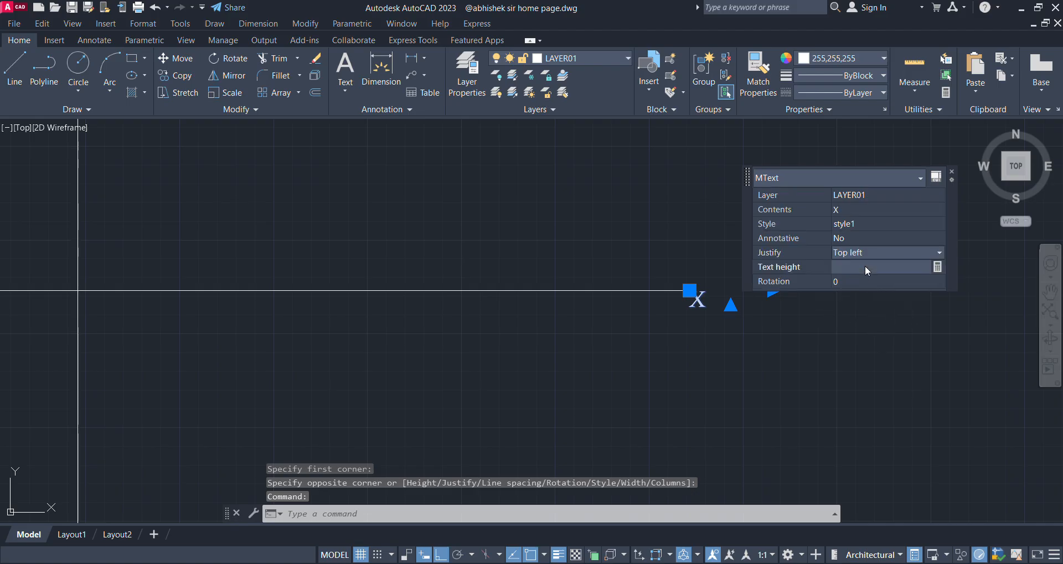
pyautogui.doubleClick(866, 264)
pyautogui.write('32')
pyautogui.press('Return')
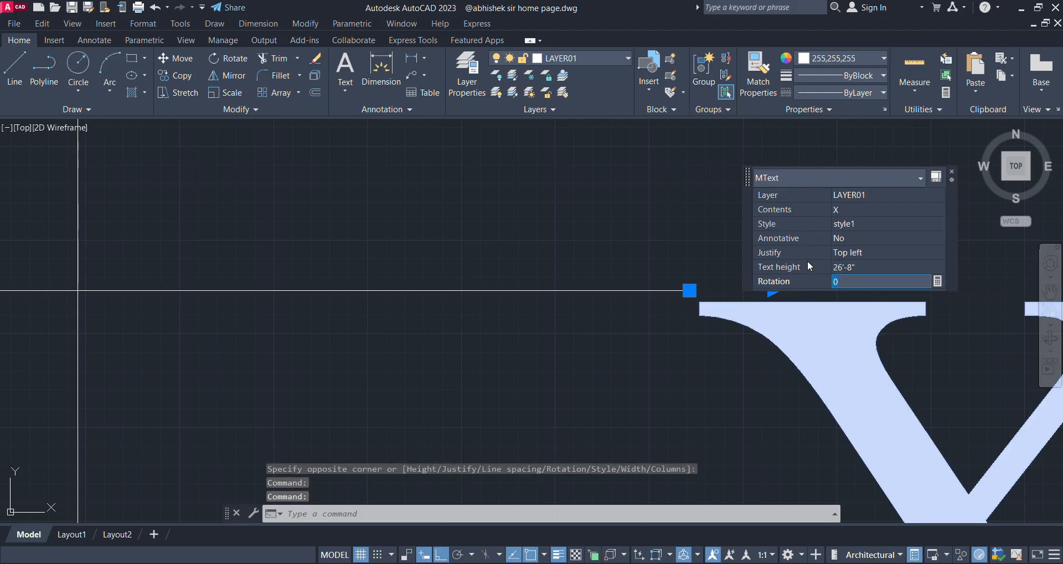
pyautogui.press('Escape')
# Reduce the X label's text height, trying 20 inches and 30 inches.
pyautogui.scroll(-5, 599, 271)
pyautogui.click(744, 290)
pyautogui.write('M')
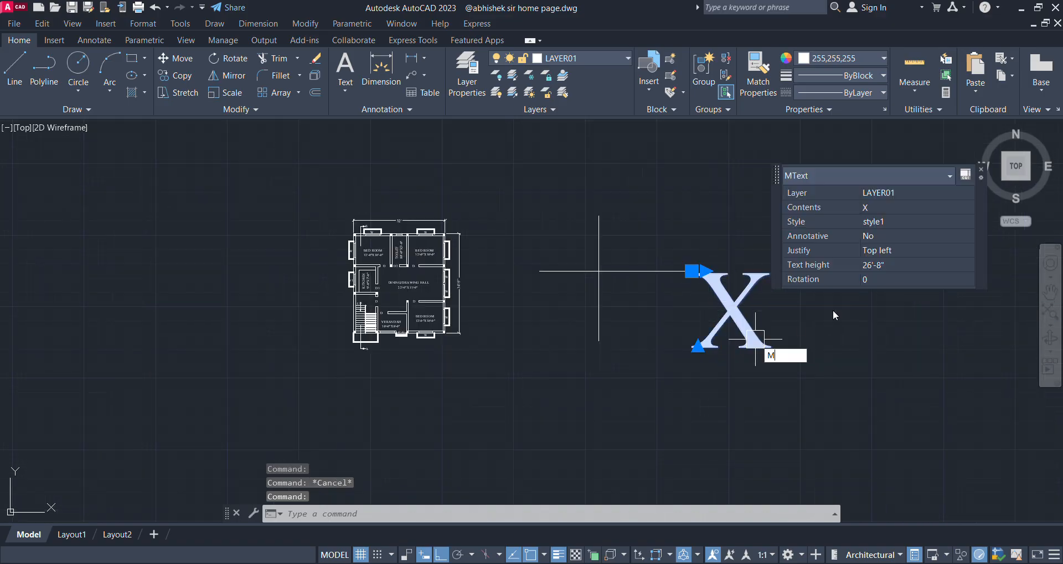
pyautogui.doubleClick(884, 265)
pyautogui.write('20')
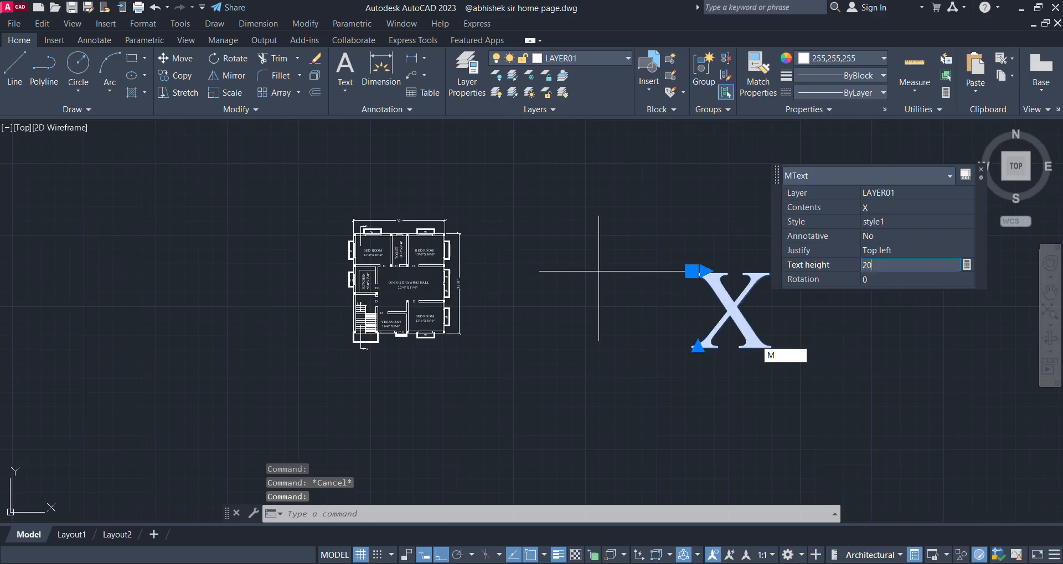
pyautogui.press('Tab')
pyautogui.doubleClick(897, 267)
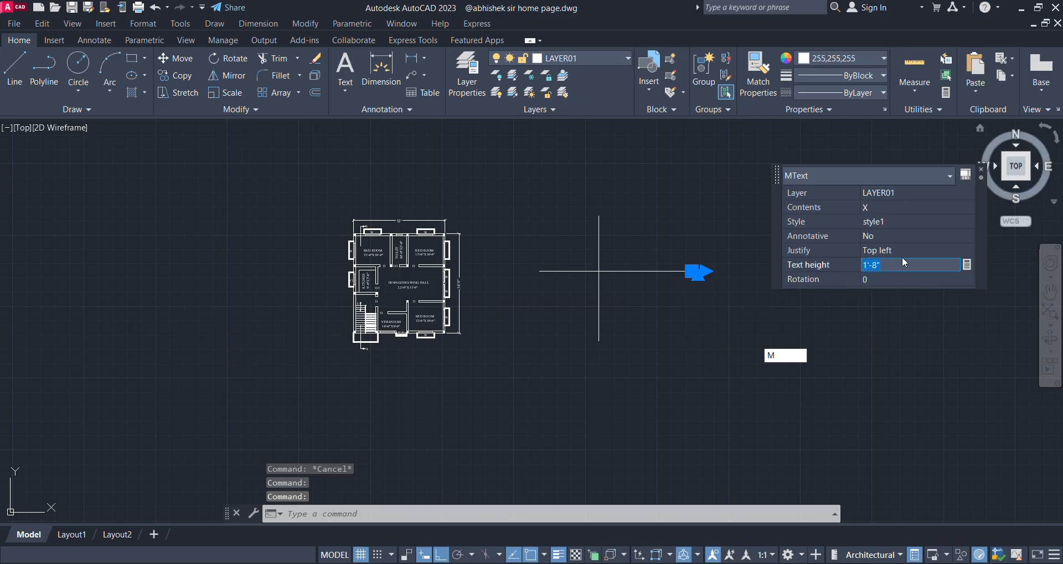
pyautogui.write('30')
pyautogui.press('Tab')
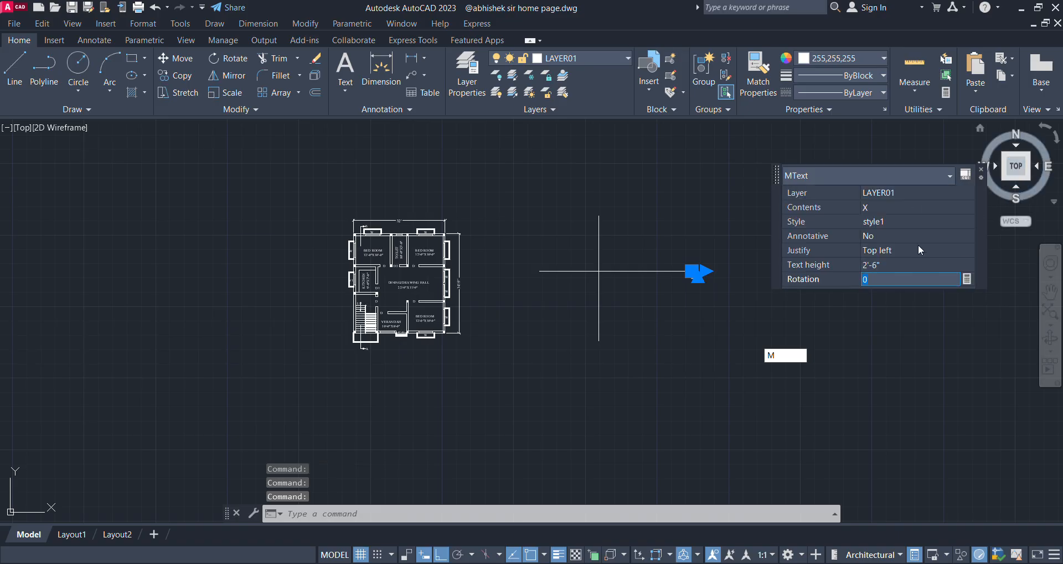
# Set the X label's text height to 40 inches.
pyautogui.doubleClick(903, 259)
pyautogui.write('4')
pyautogui.write('0')
pyautogui.press('Tab')
pyautogui.press('Escape')
pyautogui.press('Escape')
# Move the X label slightly to the right, clear of the horizontal line's end.
pyautogui.scroll(2, 747, 284)
pyautogui.click(675, 273)
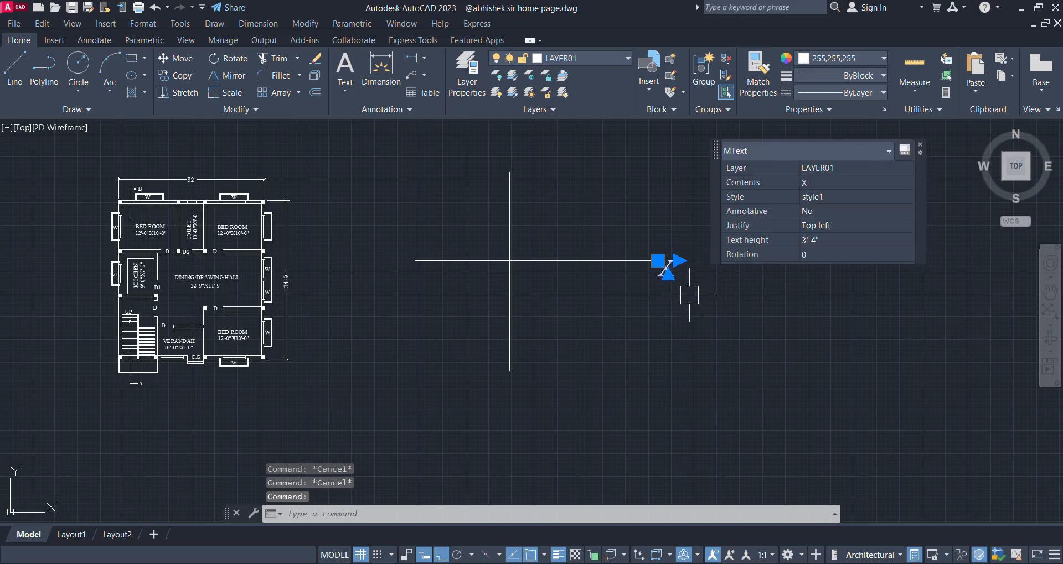
pyautogui.write('M')
pyautogui.press('Return')
pyautogui.click(707, 359)
pyautogui.click(711, 359)
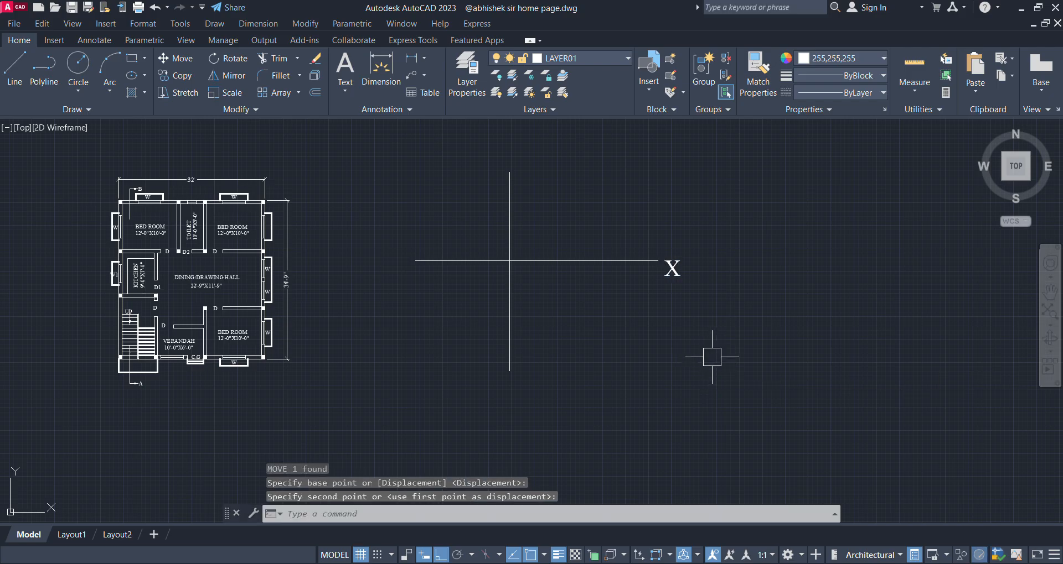
# Copy the X label to just above the vertical line's upper end, with Ortho turned off.
pyautogui.click(673, 270)
pyautogui.rightClick(714, 309)
pyautogui.click(775, 325)
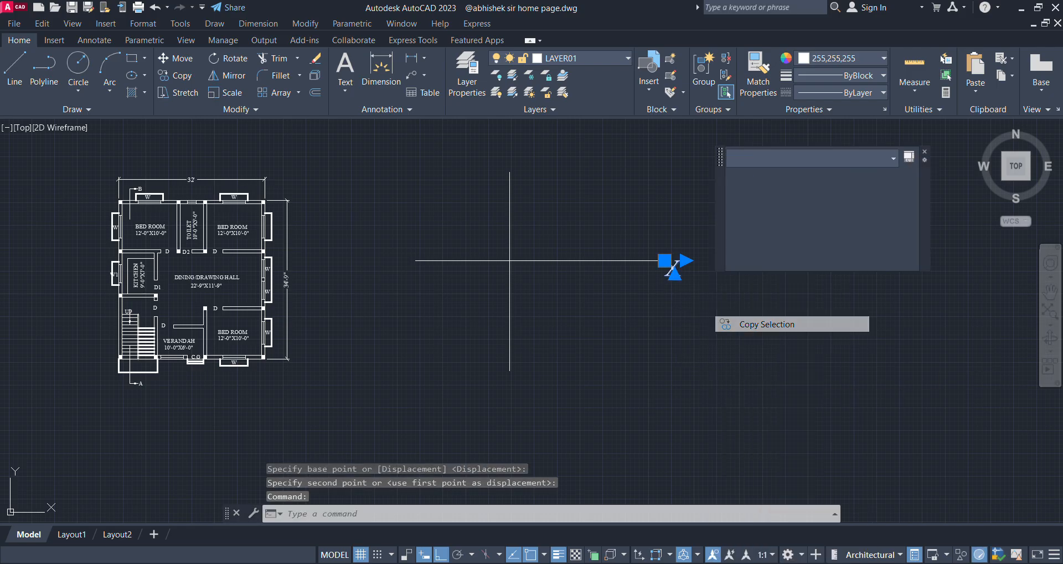
pyautogui.click(441, 555)
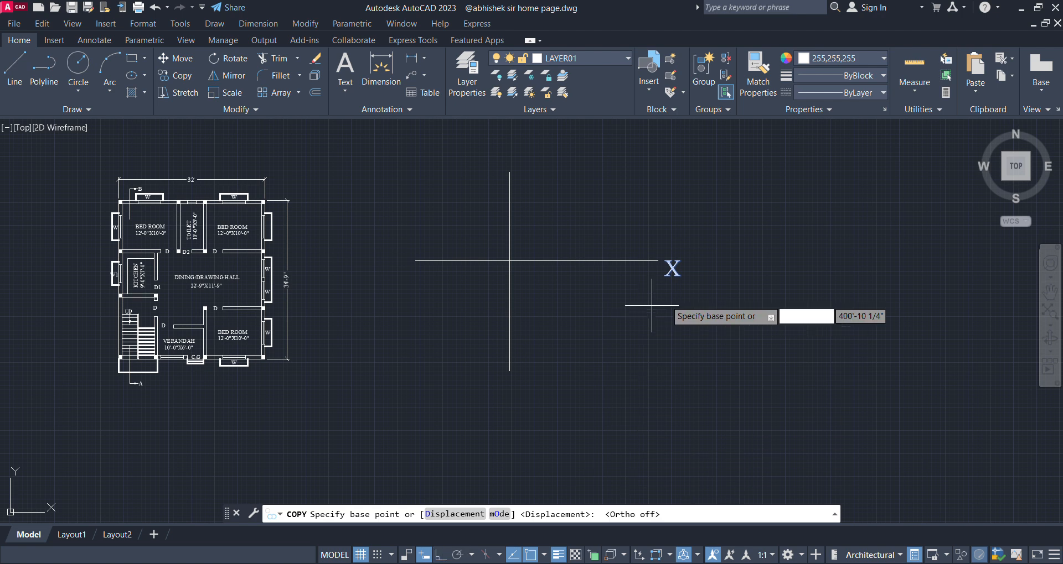
pyautogui.click(679, 278)
pyautogui.scroll(2, 538, 156)
pyautogui.scroll(2, 537, 157)
pyautogui.click(501, 185)
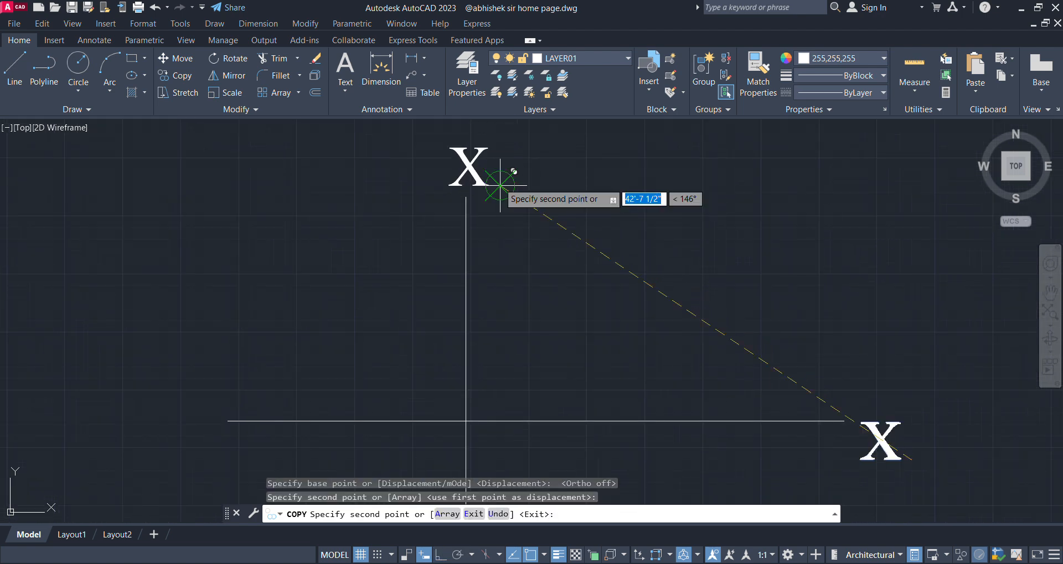
pyautogui.press('Escape')
# Change the text of the label above the vertical line to Y.
pyautogui.doubleClick(469, 173)
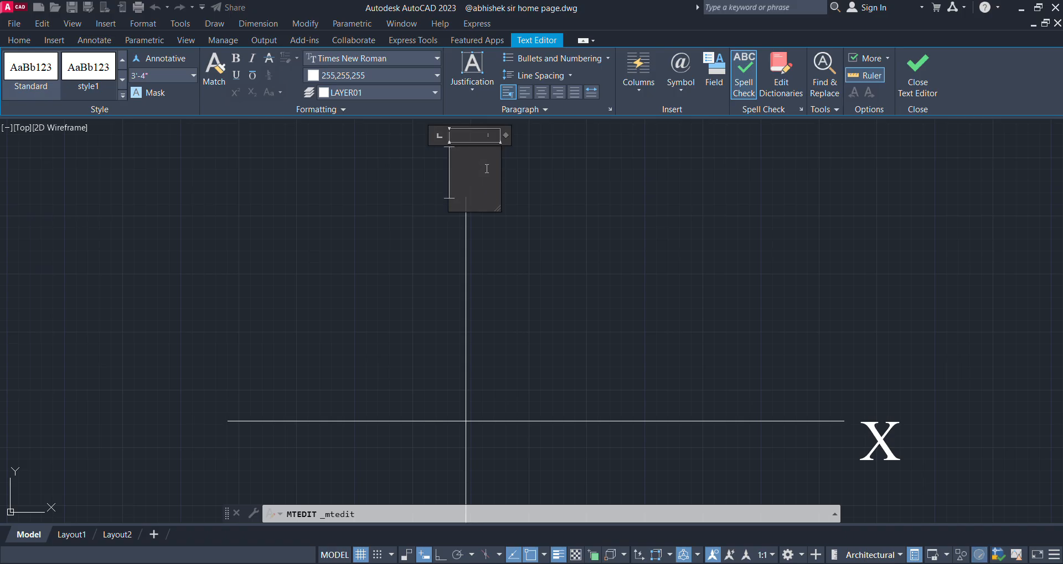
pyautogui.write('Y')
pyautogui.click(616, 287)
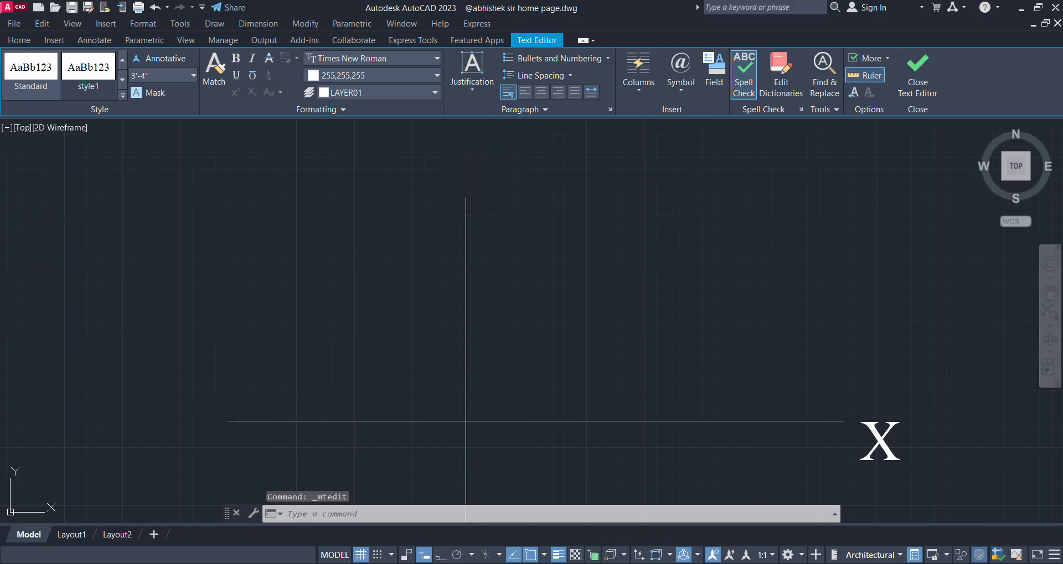
# Move both crossed lines and their X and Y labels to the left, closer to the floor plan.
pyautogui.scroll(-3, 581, 200)
pyautogui.scroll(1, 565, 254)
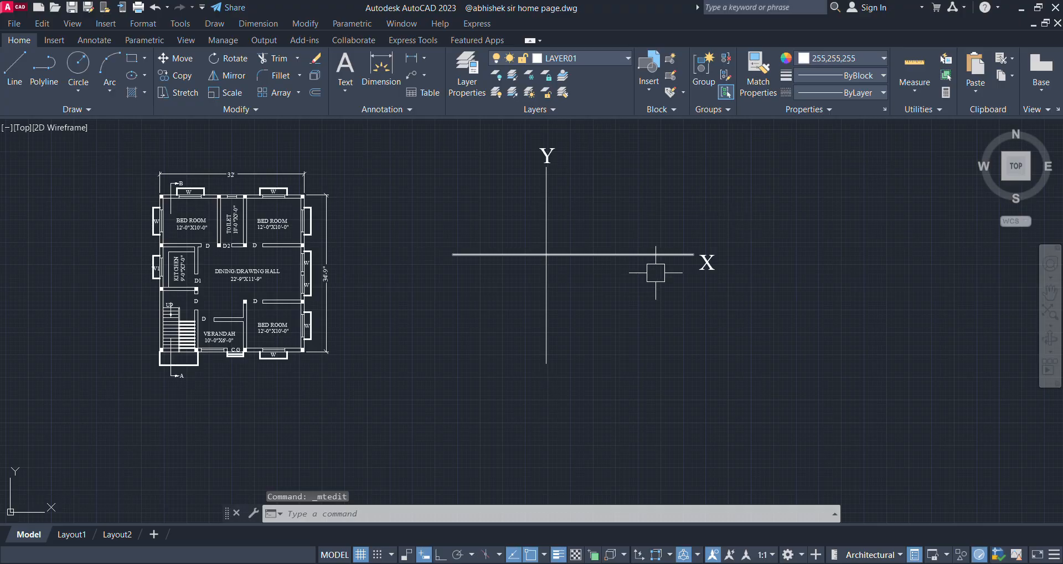
pyautogui.moveTo(633, 310); pyautogui.dragTo(637, 339, button='middle')
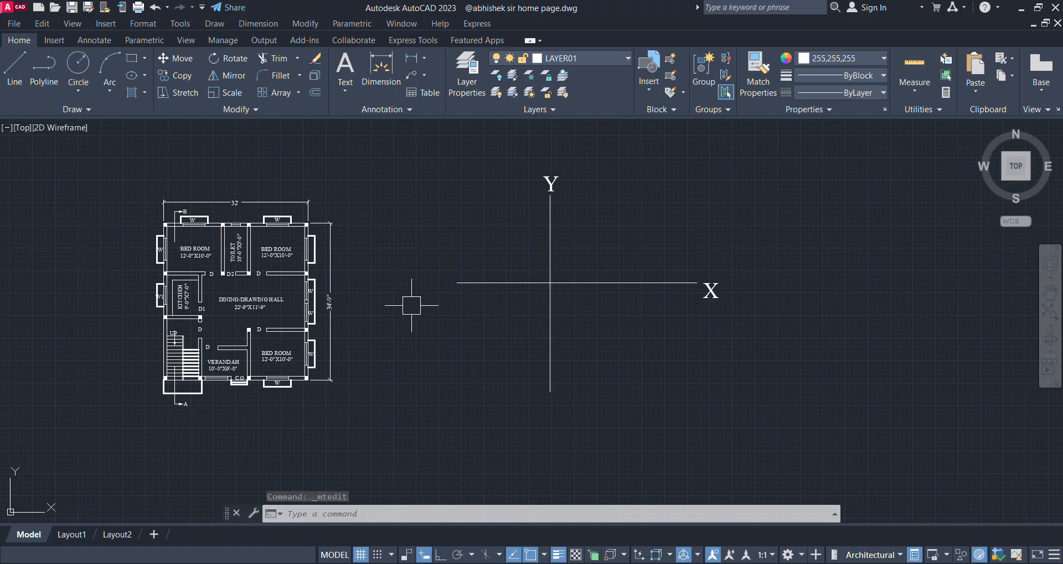
pyautogui.click(845, 169)
pyautogui.click(433, 401)
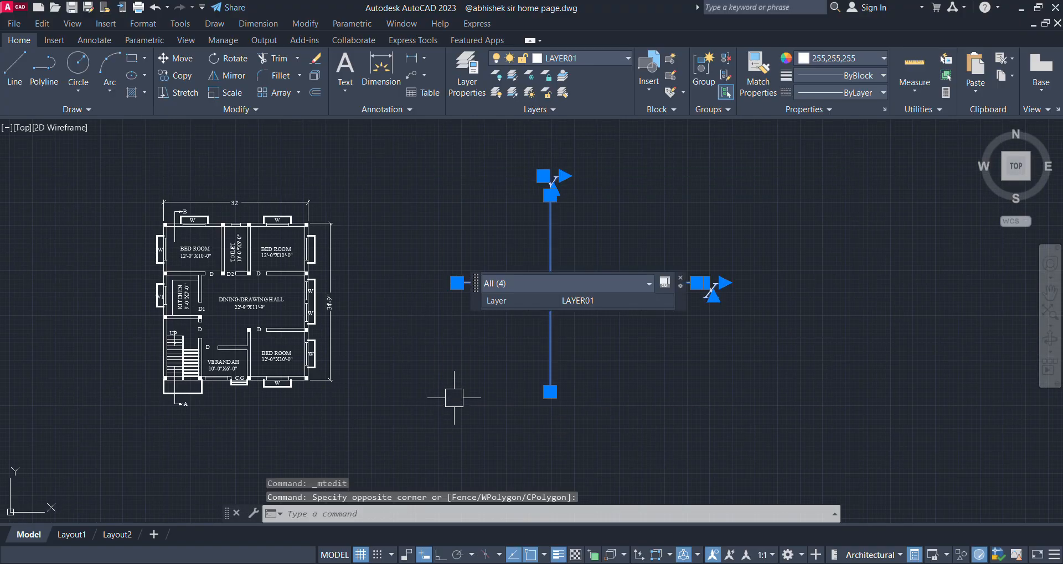
pyautogui.write('M')
pyautogui.press('Return')
pyautogui.click(863, 399)
pyautogui.click(785, 398)
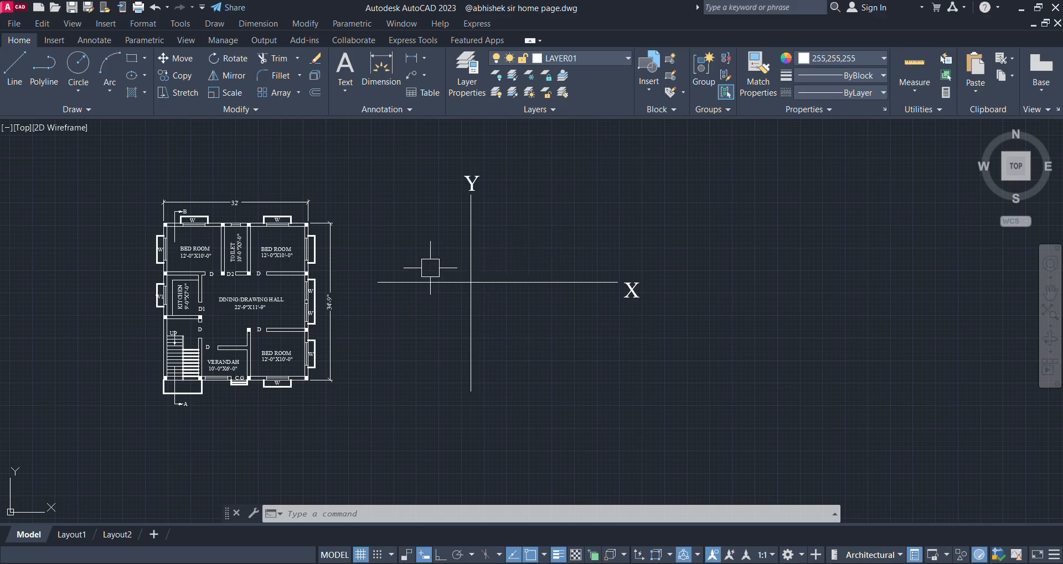
# Delete the crossed axis lines together with their X and Y labels.
pyautogui.moveTo(430, 268); pyautogui.dragTo(570, 260, button='middle')
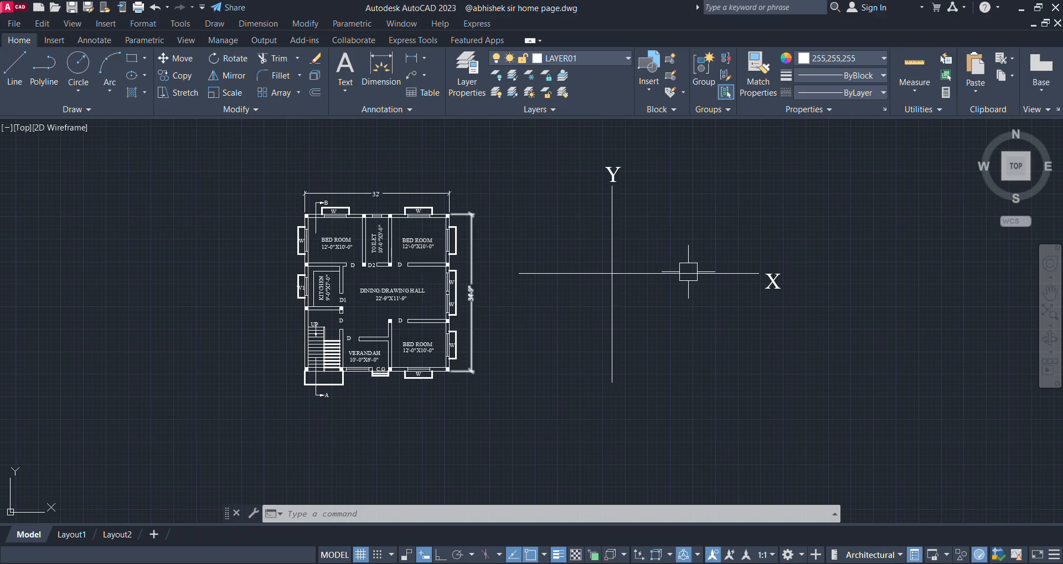
pyautogui.moveTo(615, 310); pyautogui.dragTo(633, 315, button='middle')
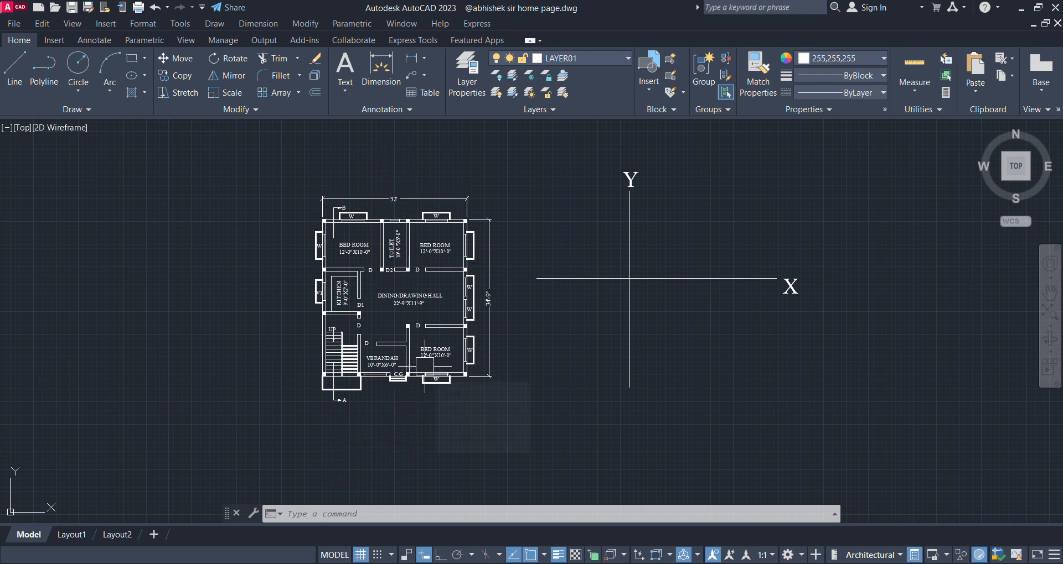
pyautogui.click(897, 156)
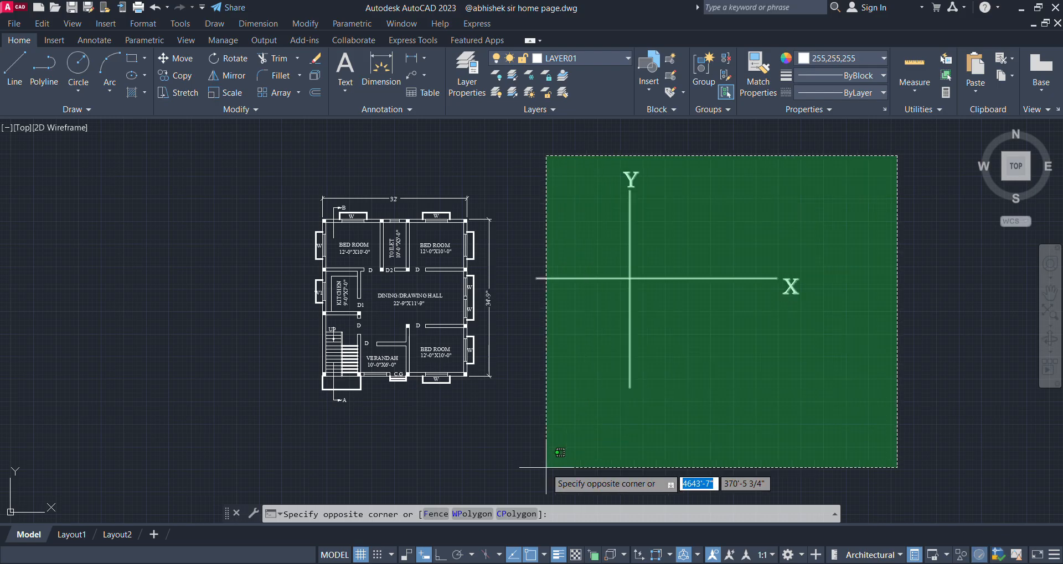
pyautogui.click(546, 459)
pyautogui.press('Delete')
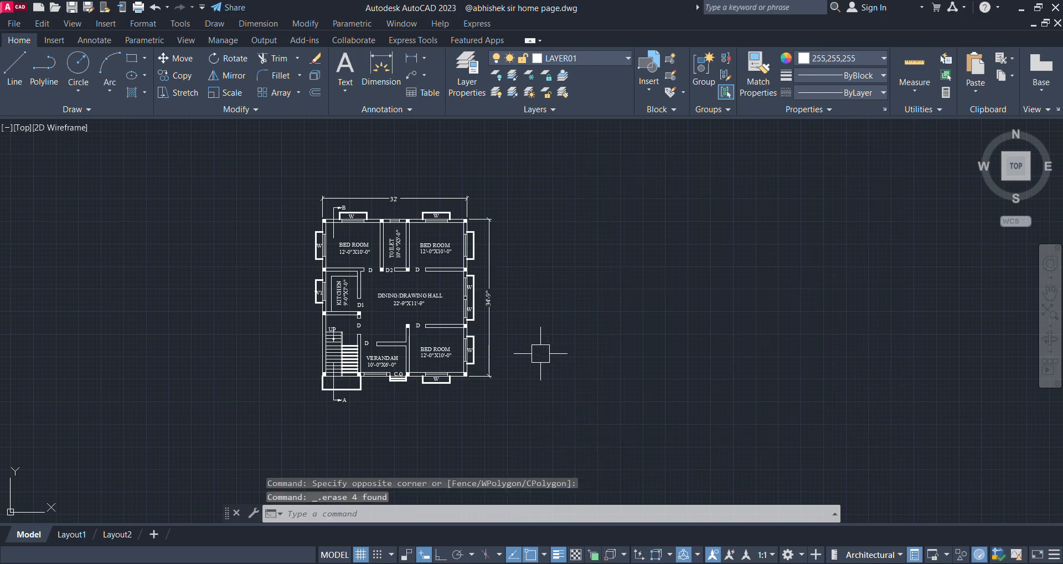
pyautogui.moveTo(540, 353); pyautogui.dragTo(576, 355, button='middle')
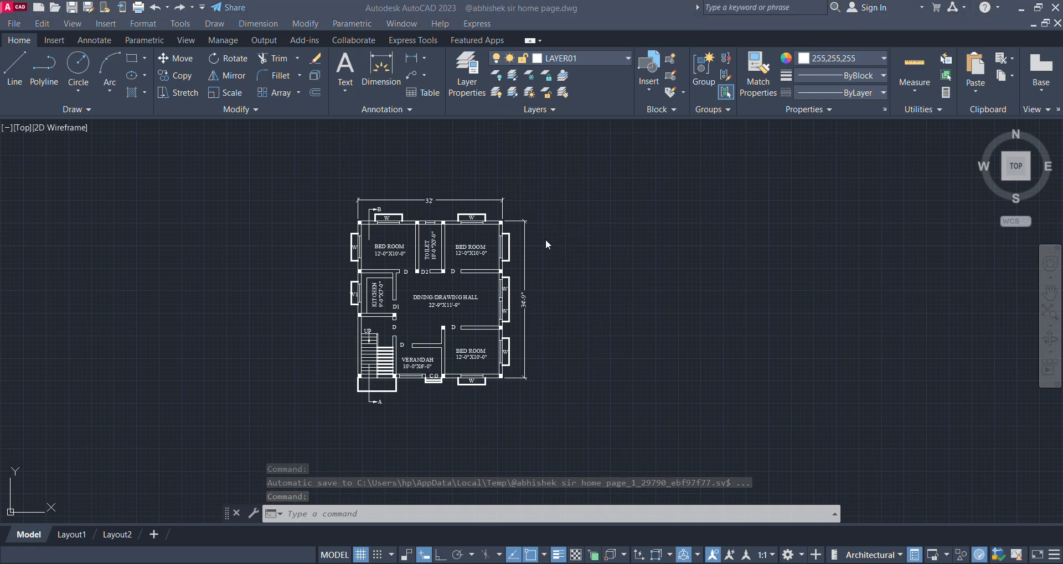
pyautogui.click(776, 298)
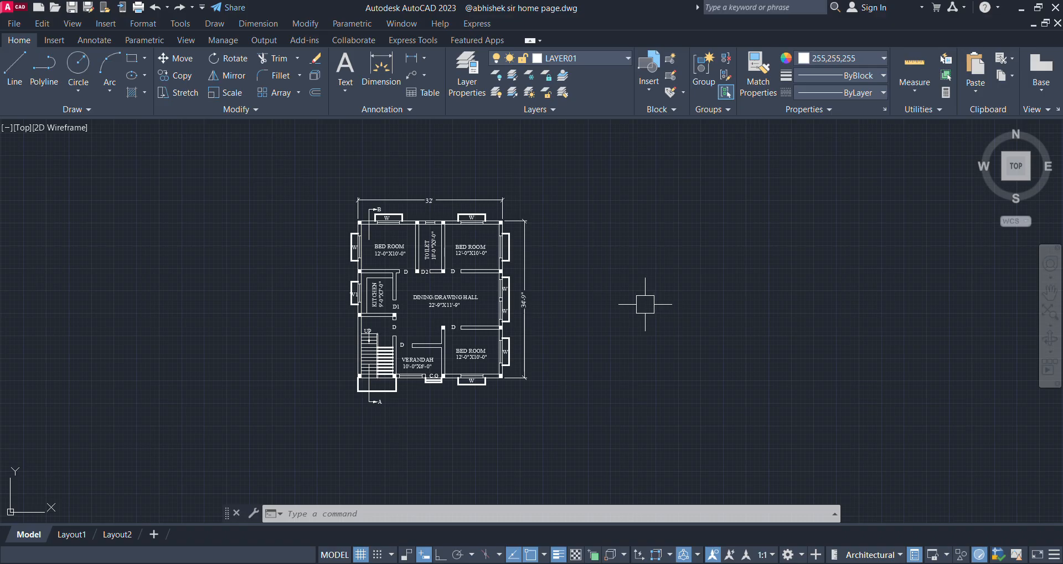
pyautogui.scroll(2, 344, 315)
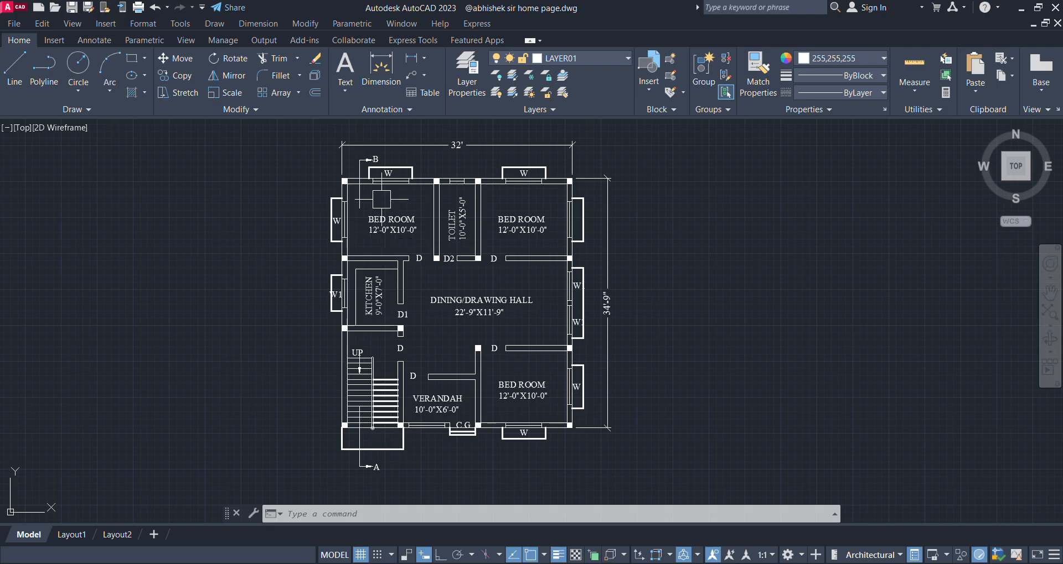
pyautogui.scroll(-2, 751, 355)
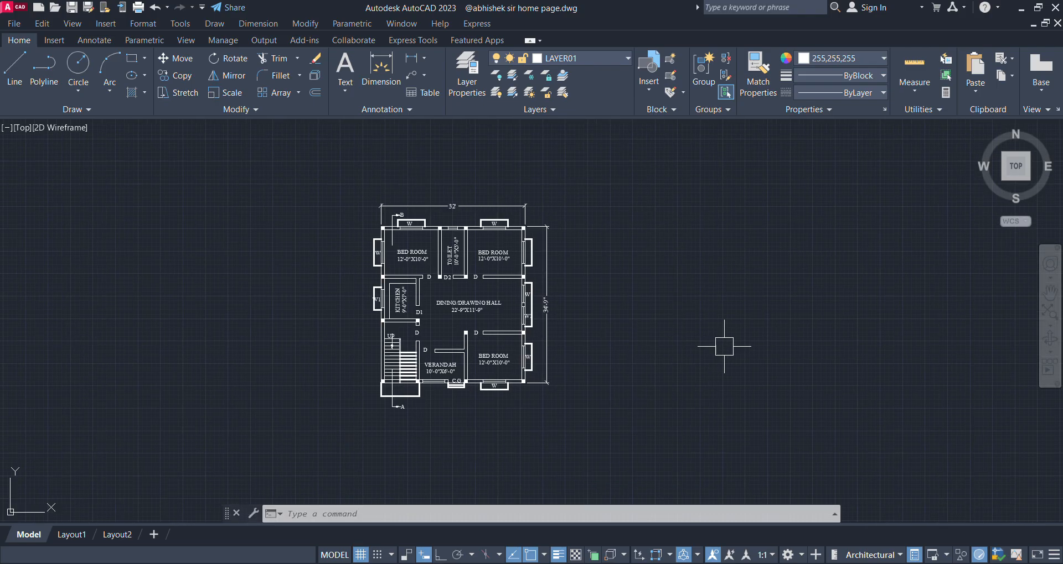
# Draw a vertical line about 60'-3" long through the bedroom, kitchen and stairs, with Ortho turned on.
pyautogui.write('l')
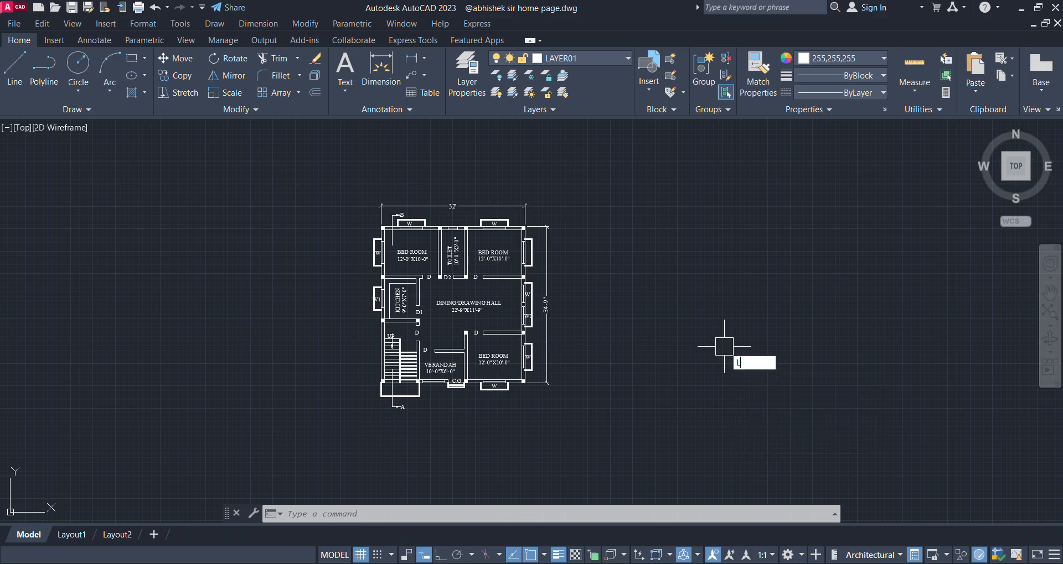
pyautogui.press('Return')
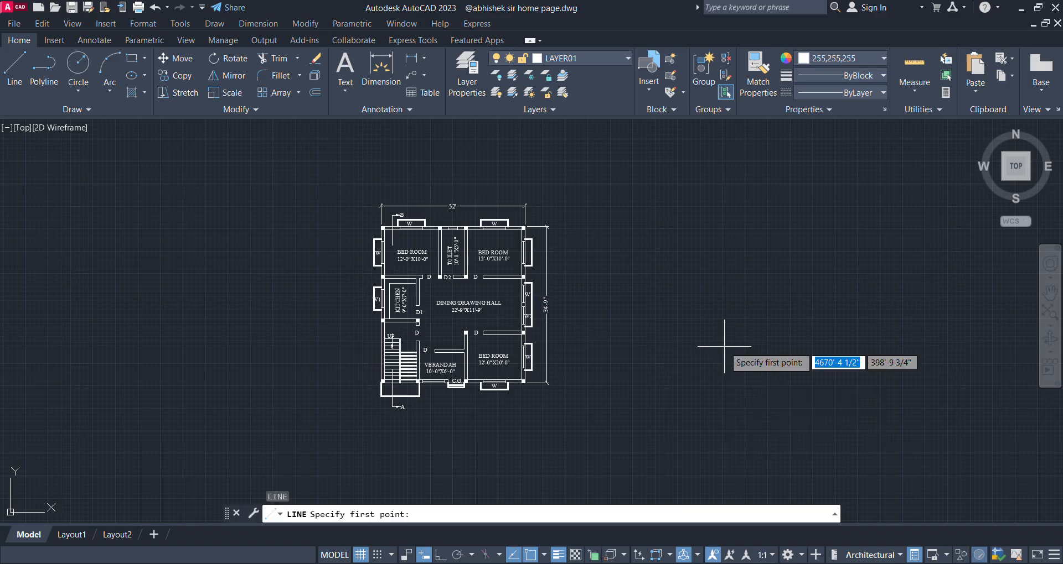
pyautogui.click(410, 172)
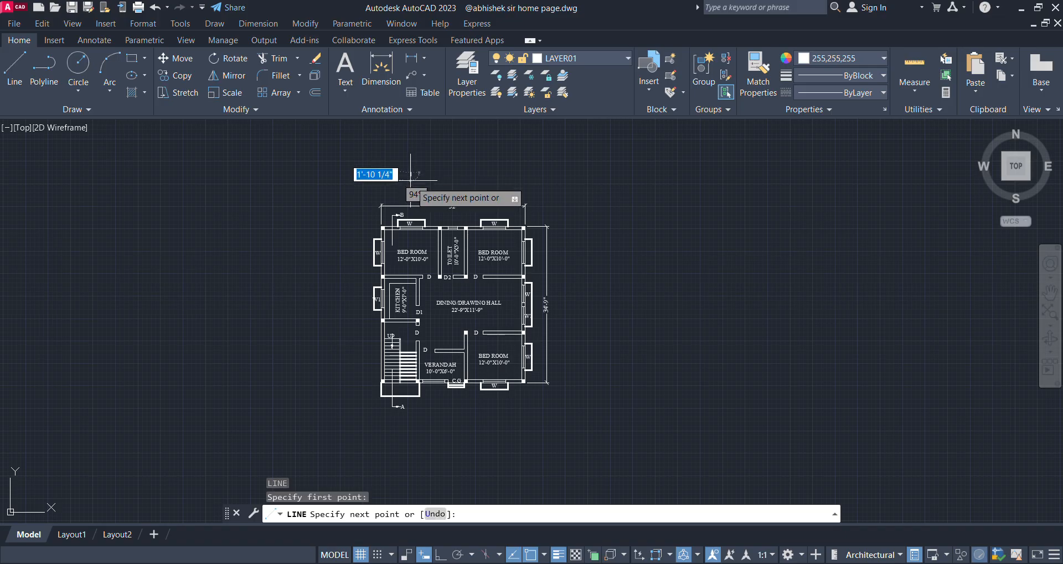
pyautogui.click(443, 557)
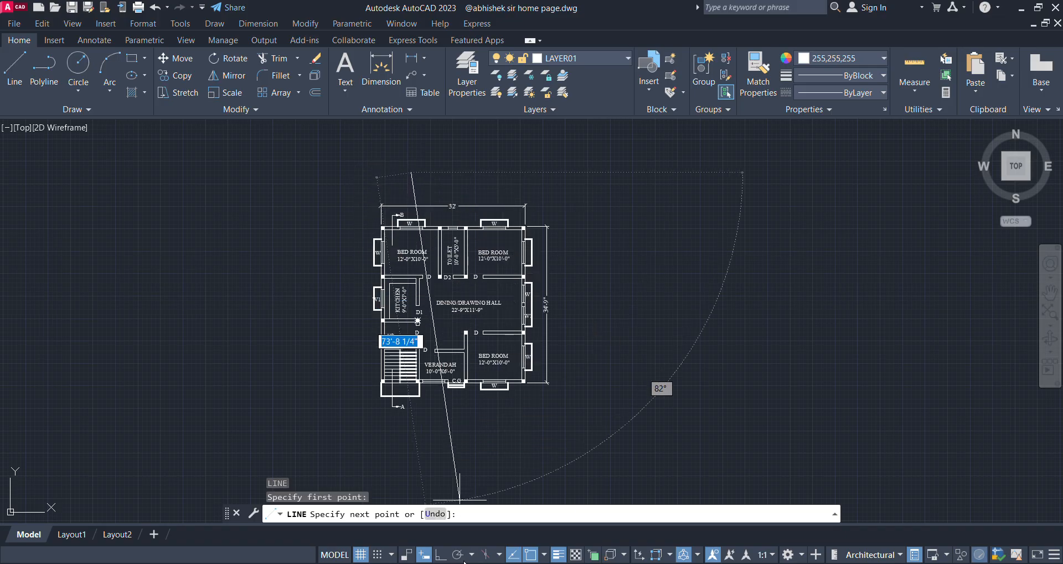
pyautogui.scroll(4, 387, 426)
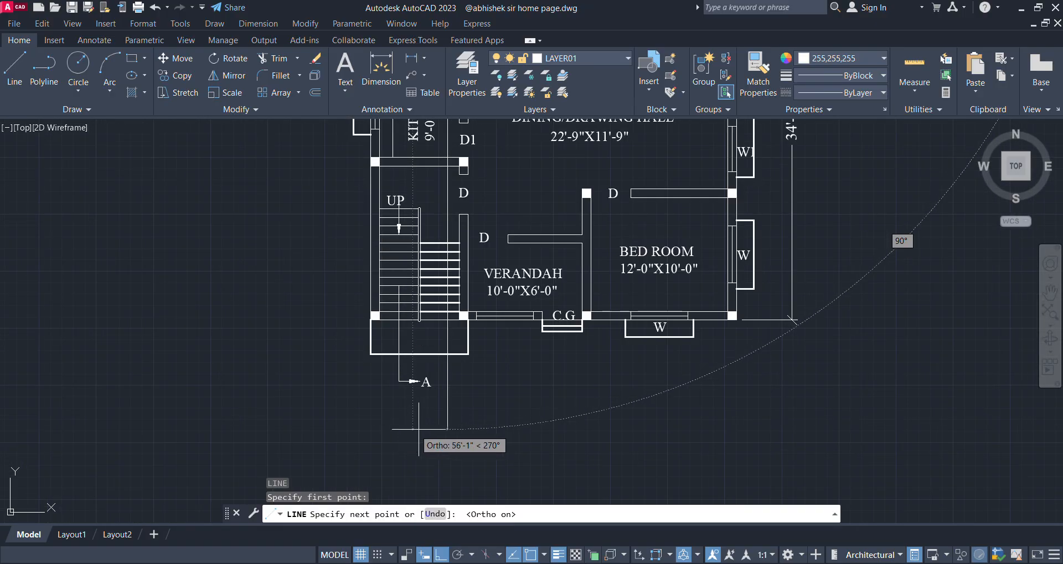
pyautogui.click(461, 474)
pyautogui.scroll(-4, 446, 429)
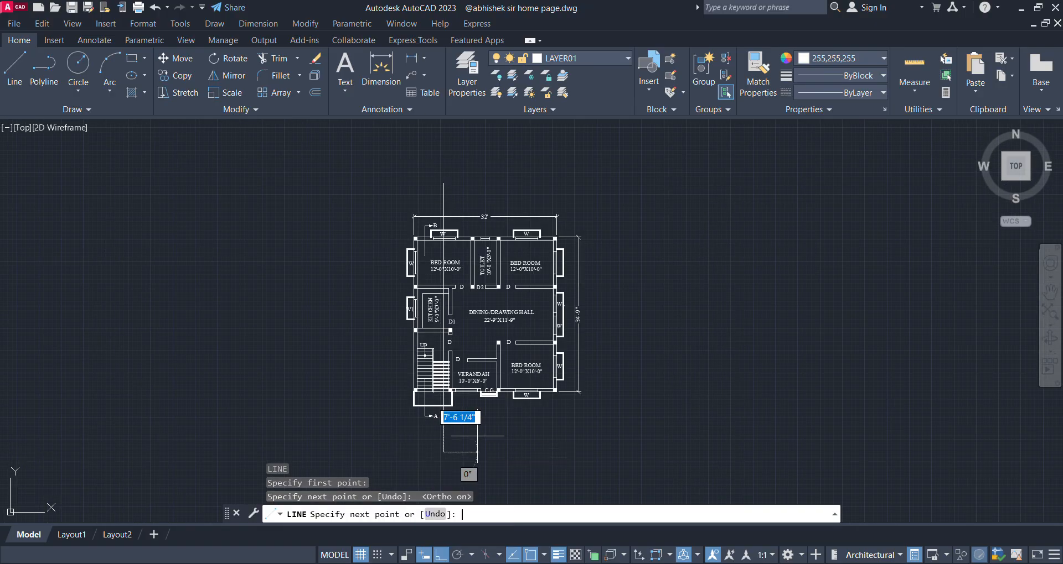
pyautogui.press('Escape')
pyautogui.press('Return')
# Change the linetype of the vertical line through the plan to DASHED2.
pyautogui.click(443, 232)
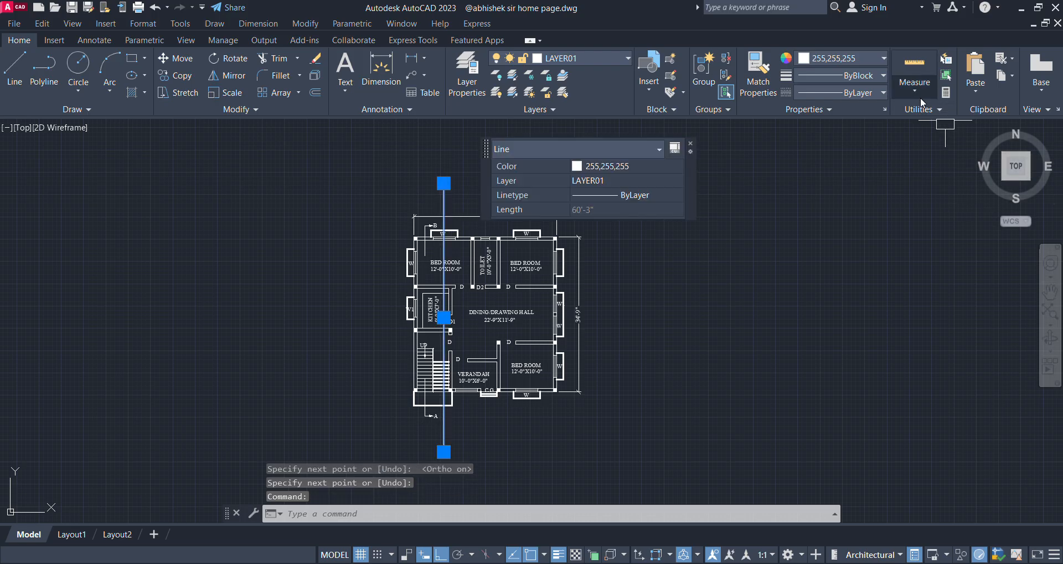
pyautogui.click(882, 93)
pyautogui.click(858, 214)
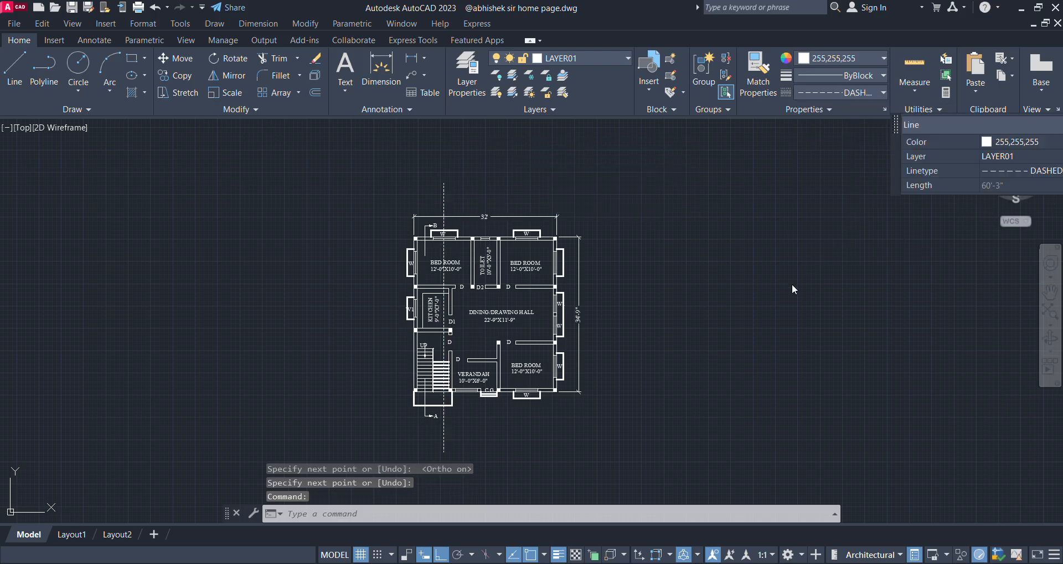
pyautogui.press('Escape')
pyautogui.press('Escape')
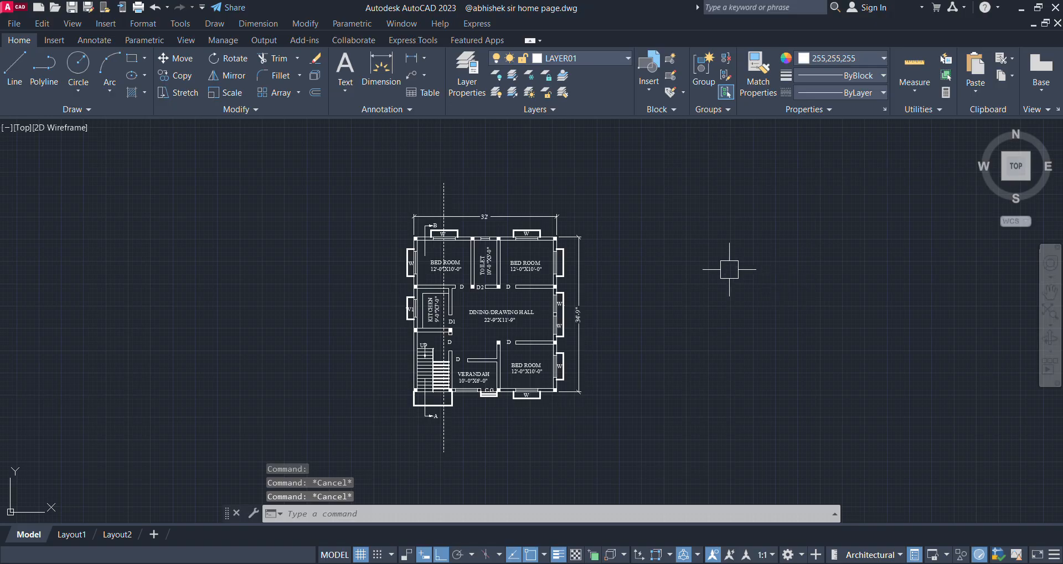
# Examine which rooms, stairs and openings the dashed vertical line crosses along its full length.
pyautogui.scroll(2, 546, 227)
pyautogui.moveTo(419, 236); pyautogui.dragTo(409, 125, button='middle')
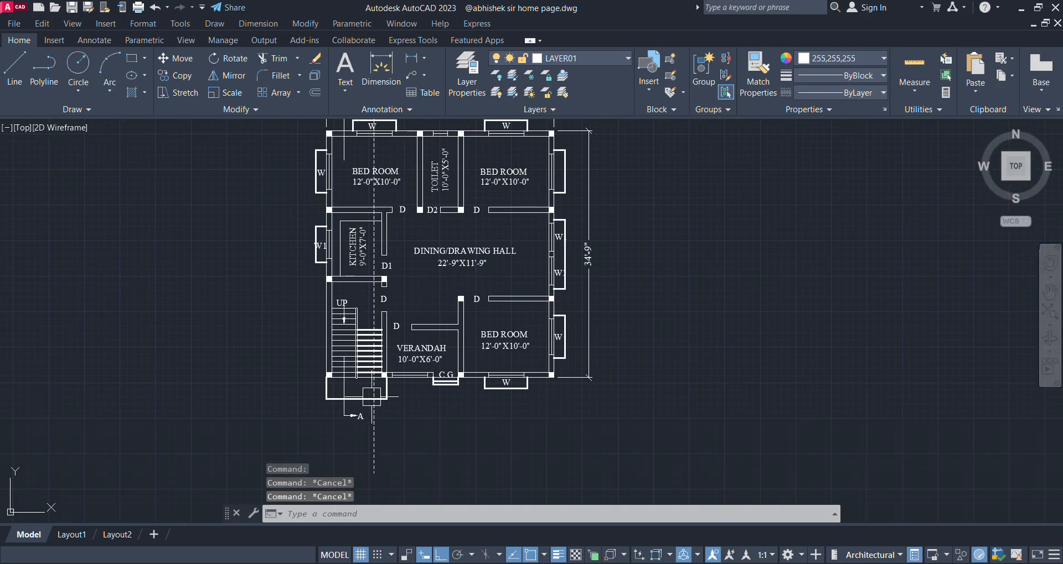
pyautogui.scroll(2, 382, 332)
pyautogui.scroll(2, 379, 382)
pyautogui.moveTo(378, 364); pyautogui.dragTo(397, 267, button='middle')
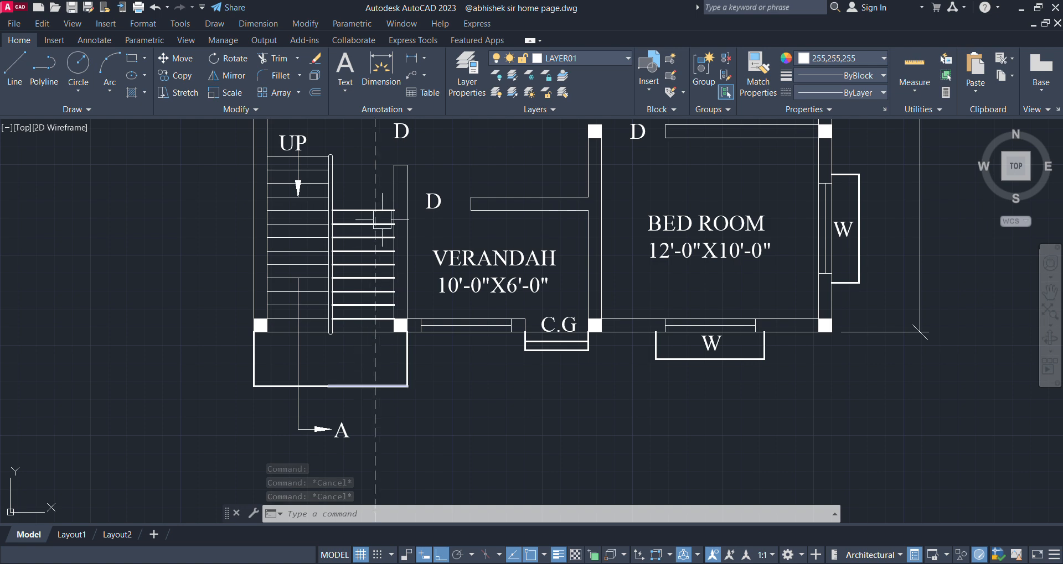
pyautogui.scroll(-6, 370, 246)
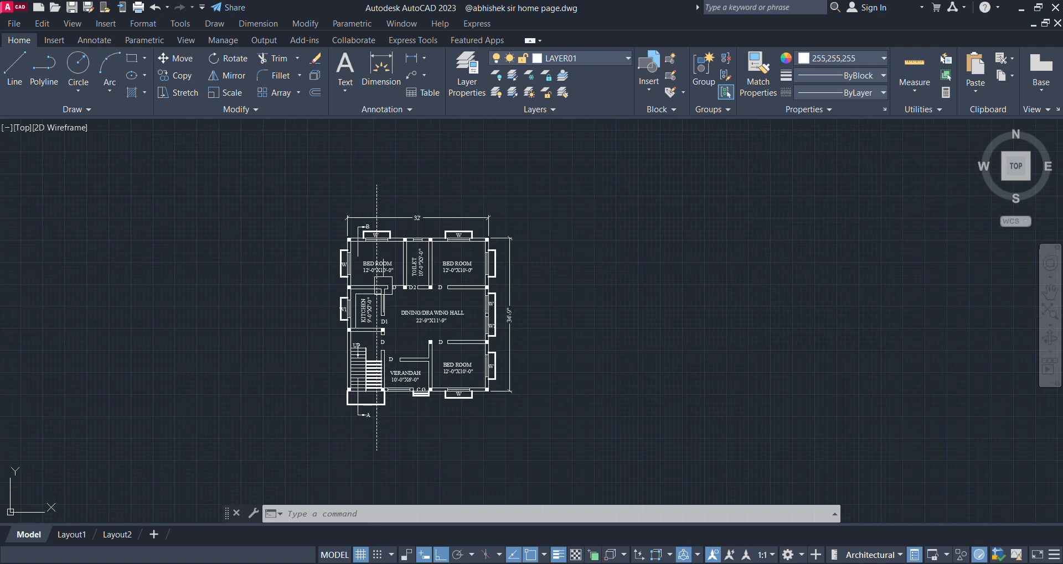
pyautogui.scroll(5, 374, 432)
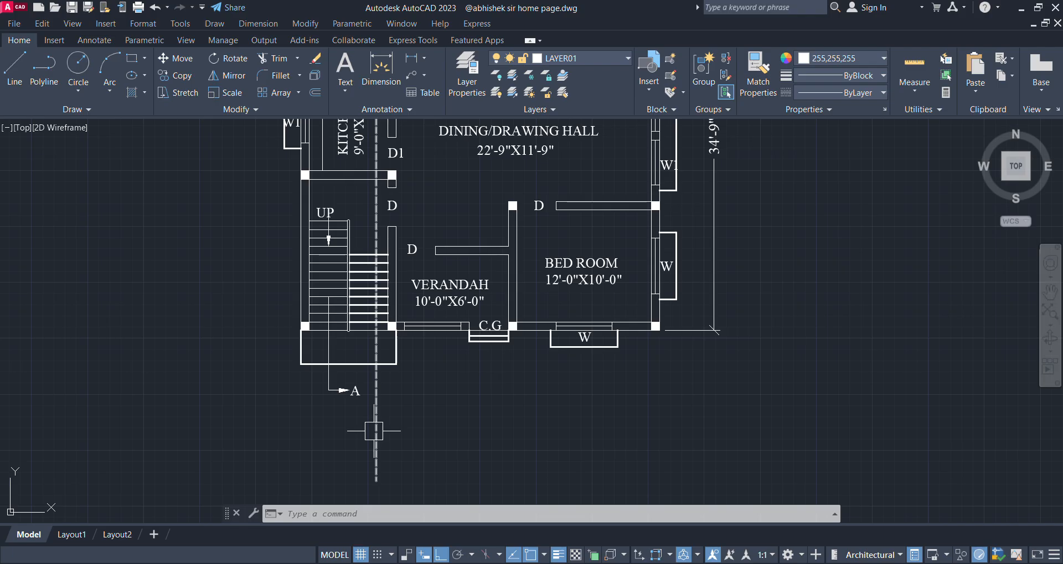
pyautogui.scroll(-3, 368, 434)
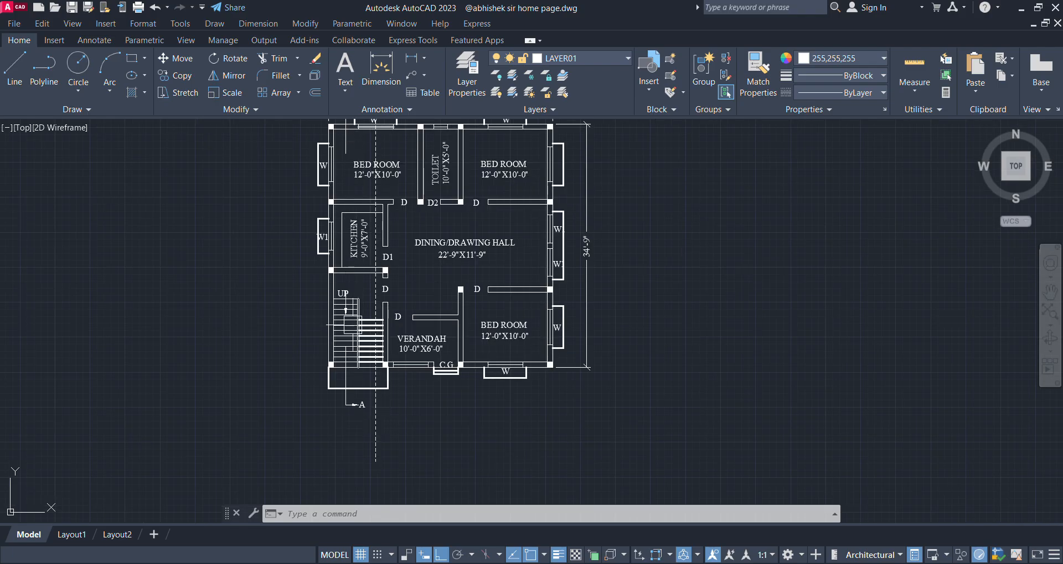
pyautogui.moveTo(365, 118); pyautogui.dragTo(365, 175, button='middle')
pyautogui.moveTo(404, 208); pyautogui.dragTo(404, 208, button='middle')
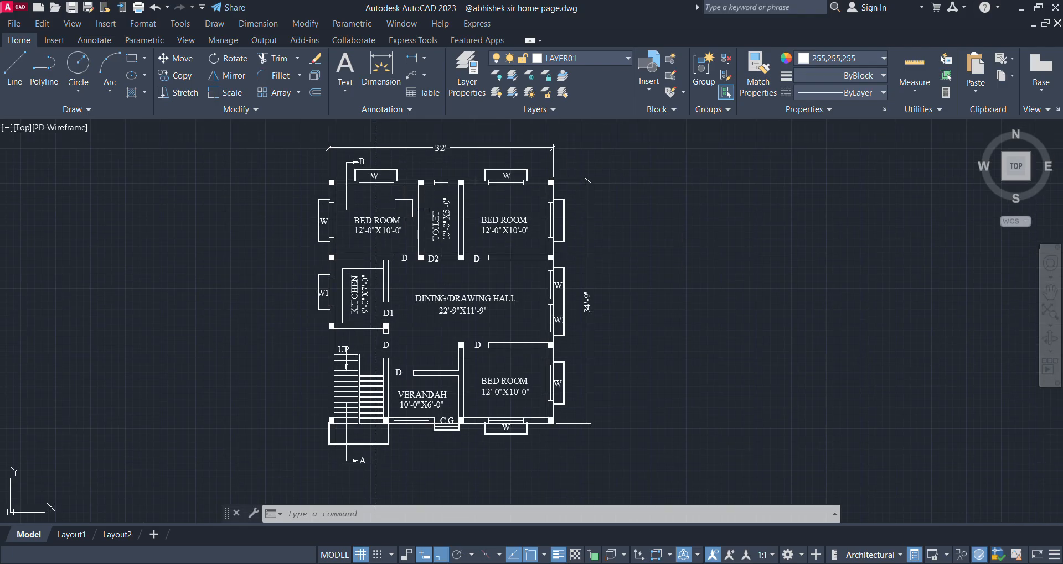
# Highlight the part of the plan on the dining hall side of the dashed vertical line with a temporary selection window.
pyautogui.click(399, 133)
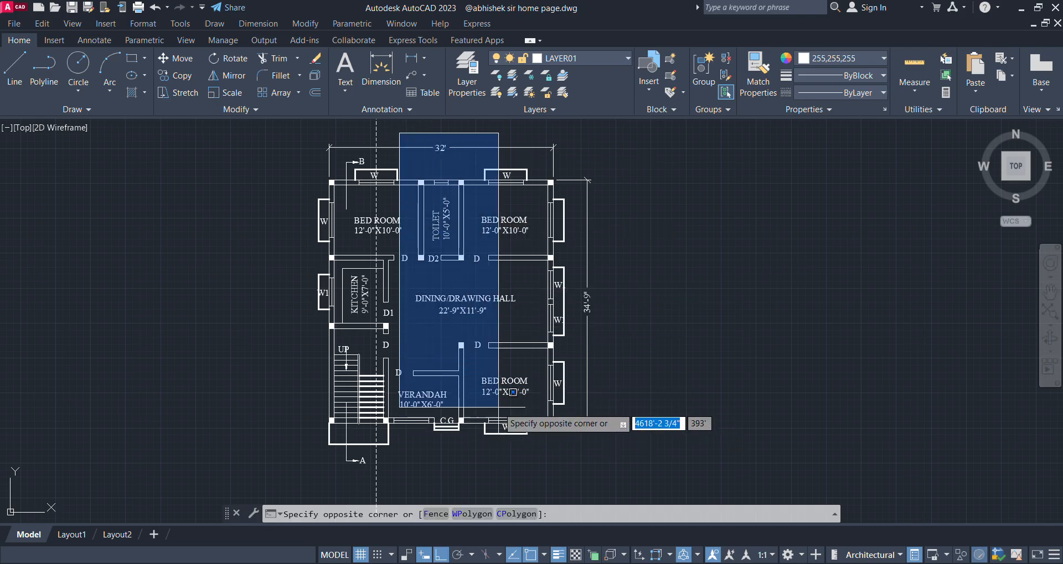
pyautogui.click(385, 129)
pyautogui.scroll(10, 384, 134)
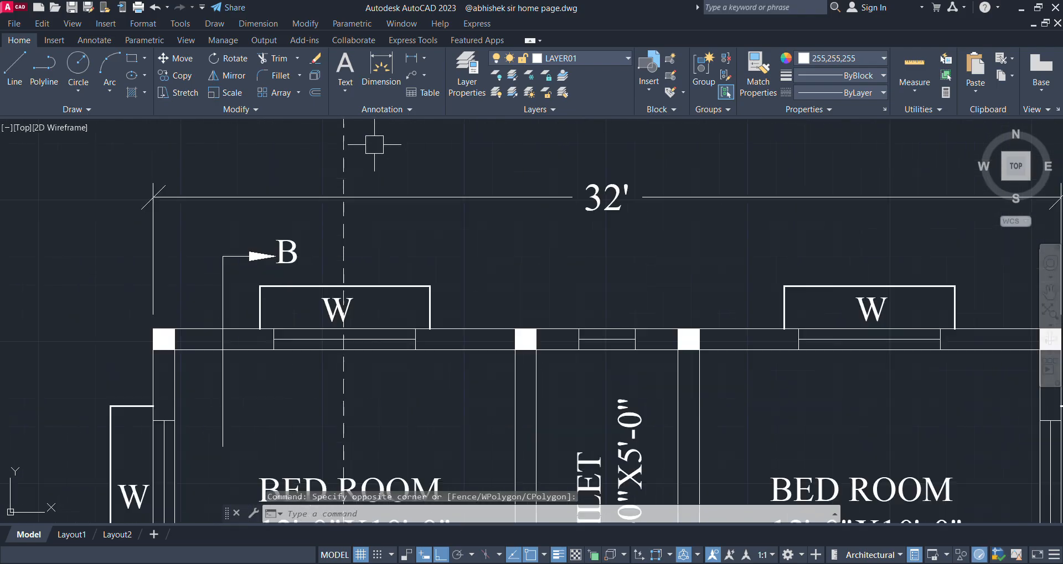
pyautogui.click(320, 186)
pyautogui.scroll(-10, 323, 177)
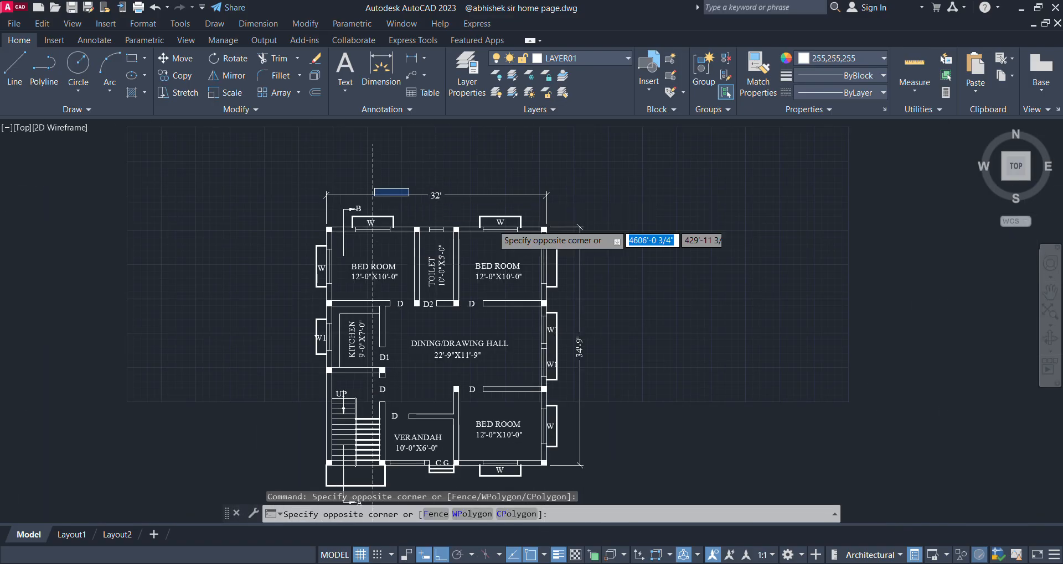
pyautogui.moveTo(645, 372); pyautogui.dragTo(648, 309, button='middle')
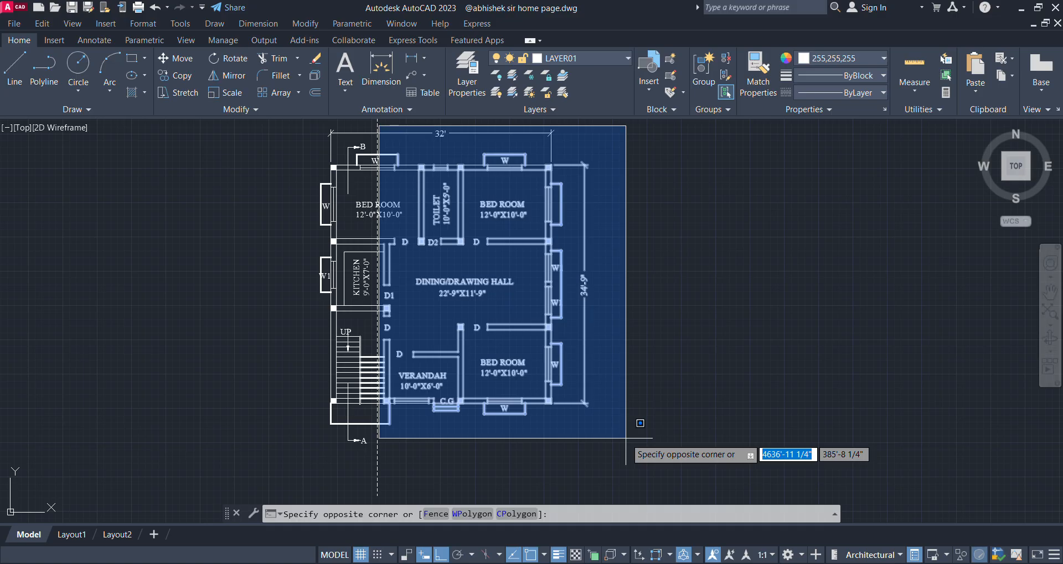
pyautogui.press('Escape')
# Draw a horizontal line about 90'-2" long across the plan through the kitchen and dining hall.
pyautogui.write('l')
pyautogui.press('Return')
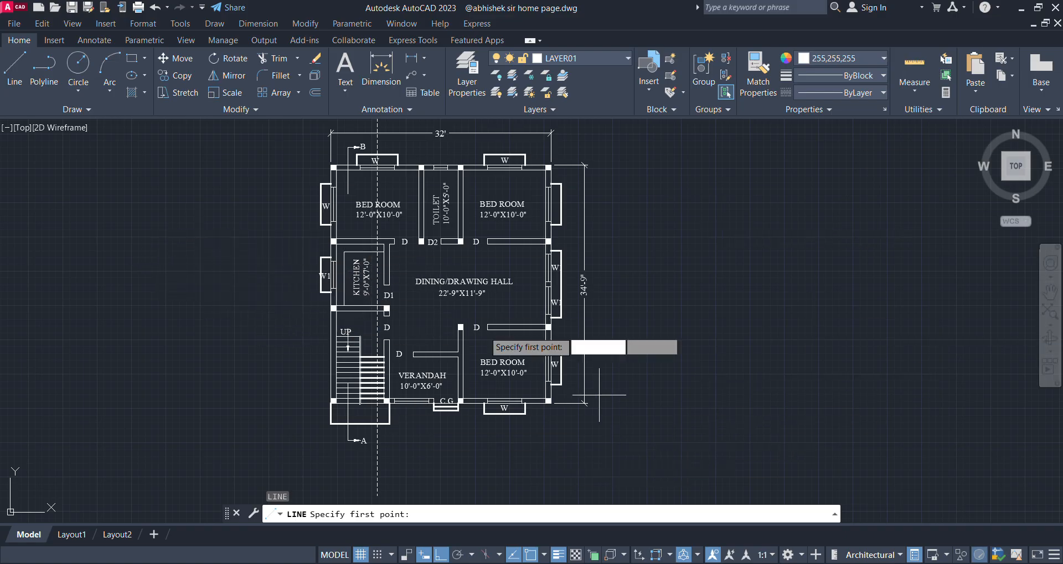
pyautogui.click(75, 281)
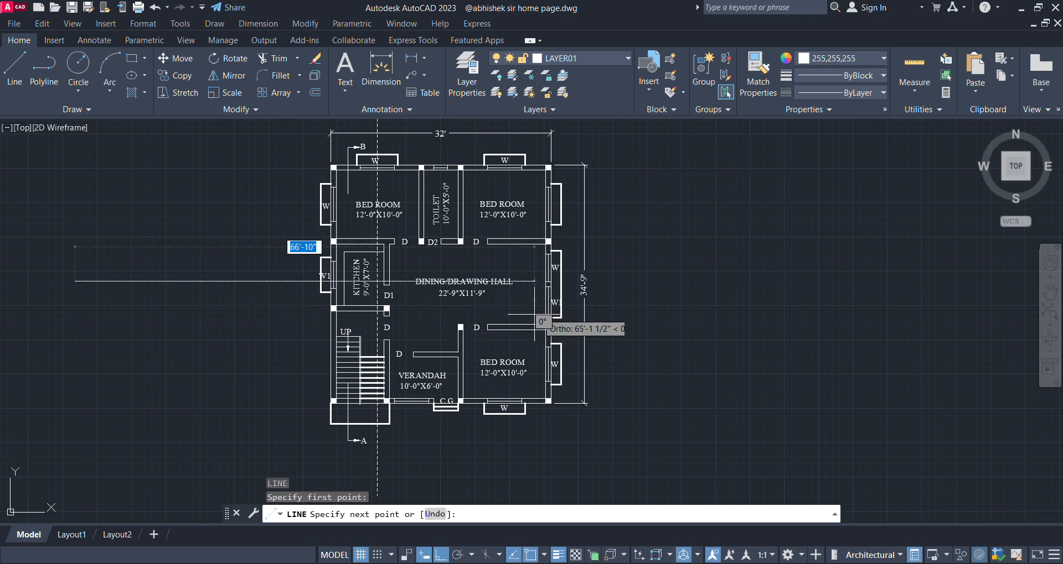
pyautogui.click(695, 281)
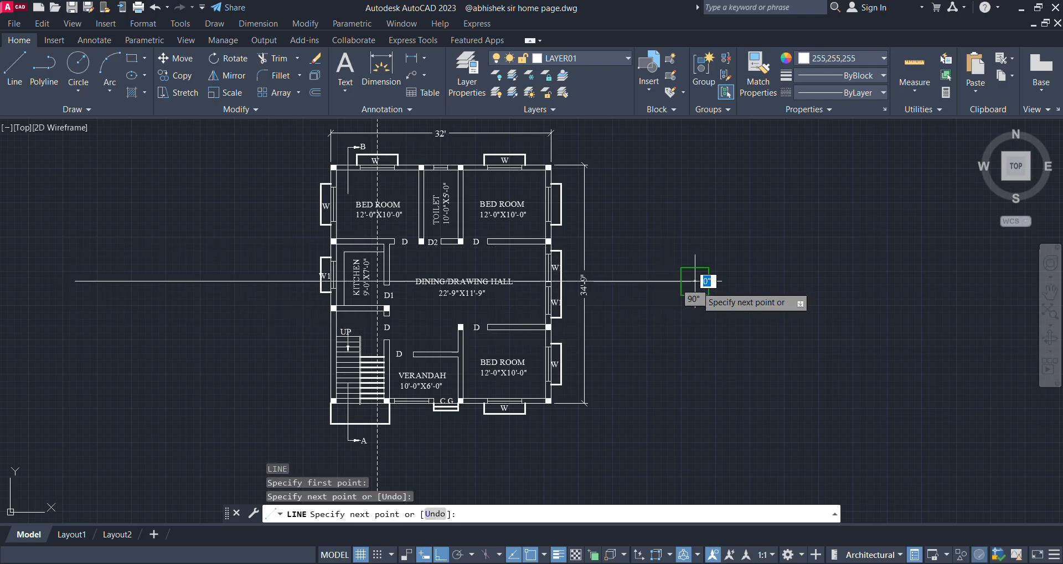
pyautogui.press('Escape')
# Change the linetype of the horizontal line across the plan to DASHED2.
pyautogui.click(730, 261)
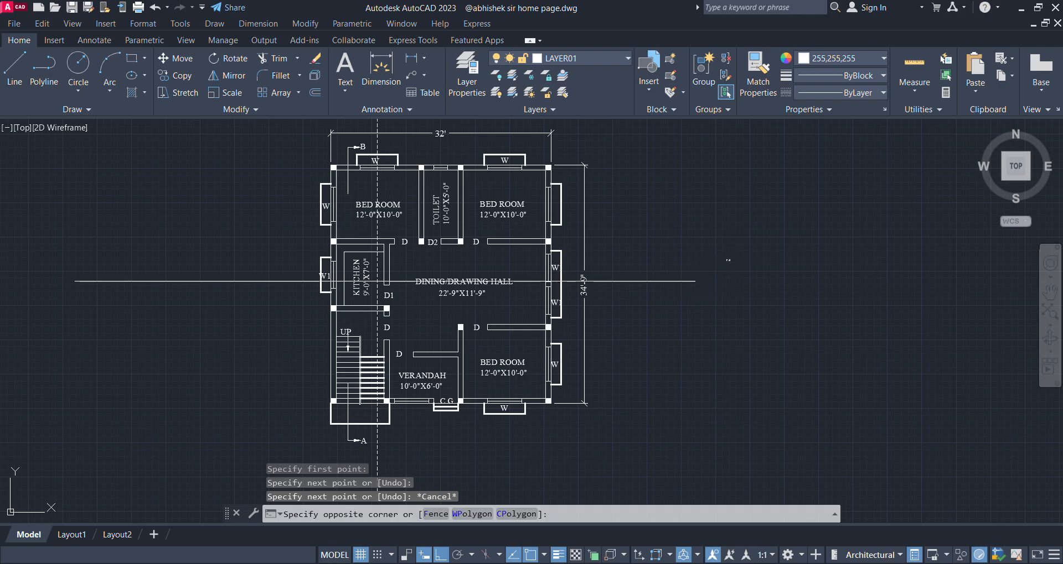
pyautogui.click(661, 345)
pyautogui.click(844, 91)
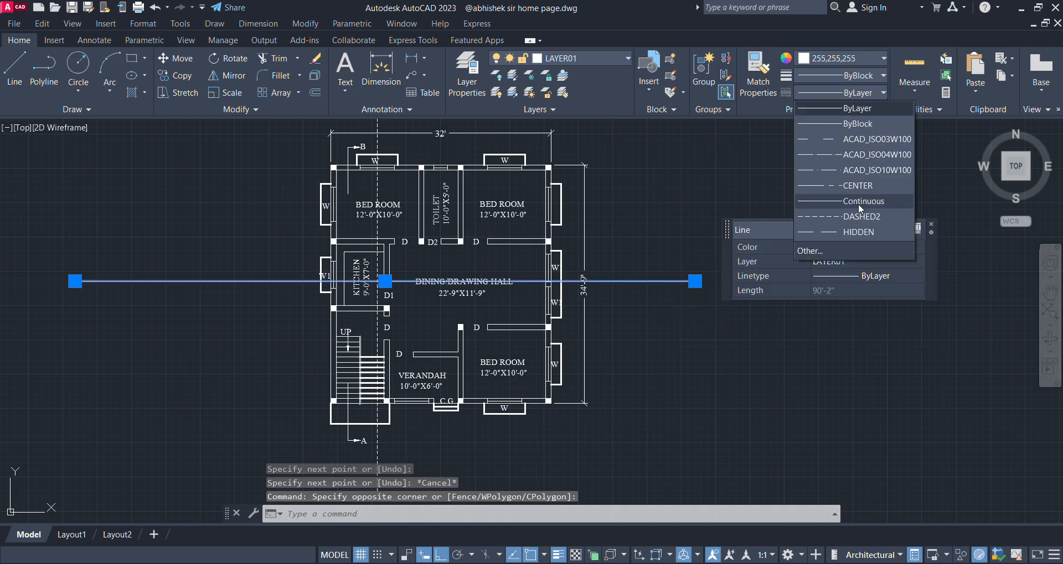
pyautogui.click(858, 203)
pyautogui.press('Escape')
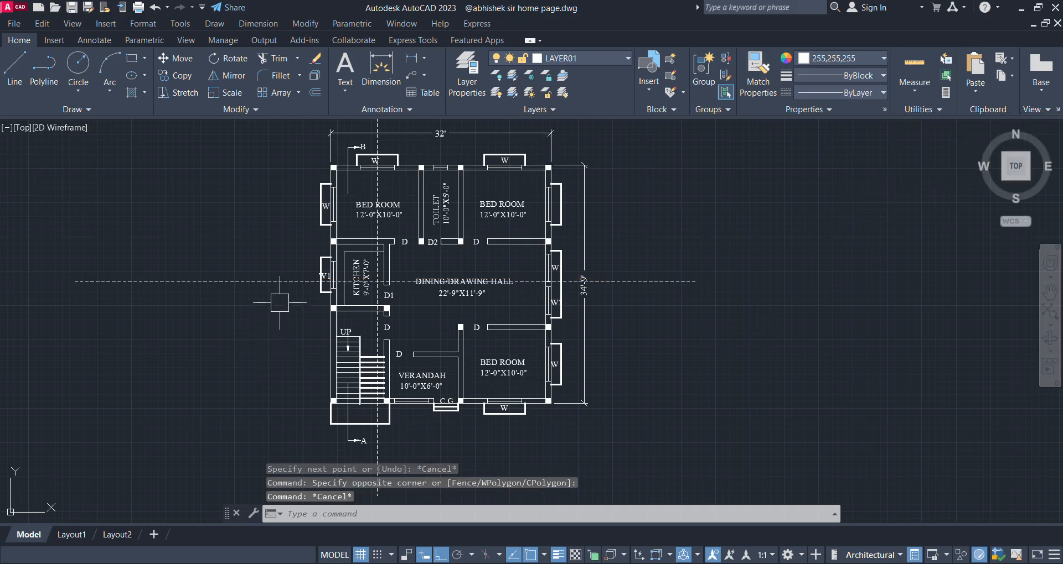
# Highlight the part of the plan below the dashed horizontal line with a temporary selection window.
pyautogui.scroll(6, 280, 302)
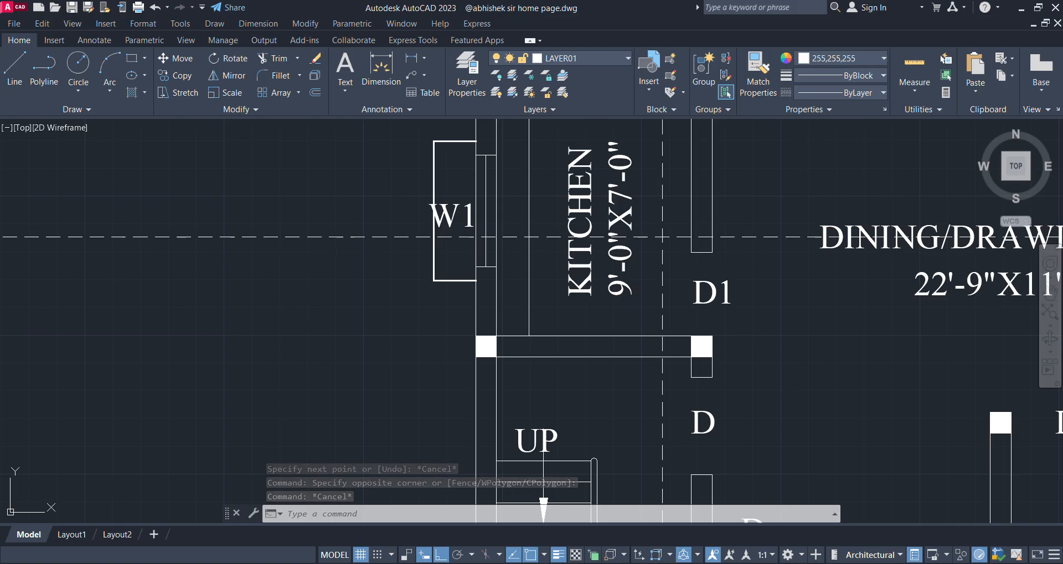
pyautogui.click(354, 254)
pyautogui.scroll(-4, 324, 254)
pyautogui.moveTo(869, 395); pyautogui.dragTo(808, 351, button='middle')
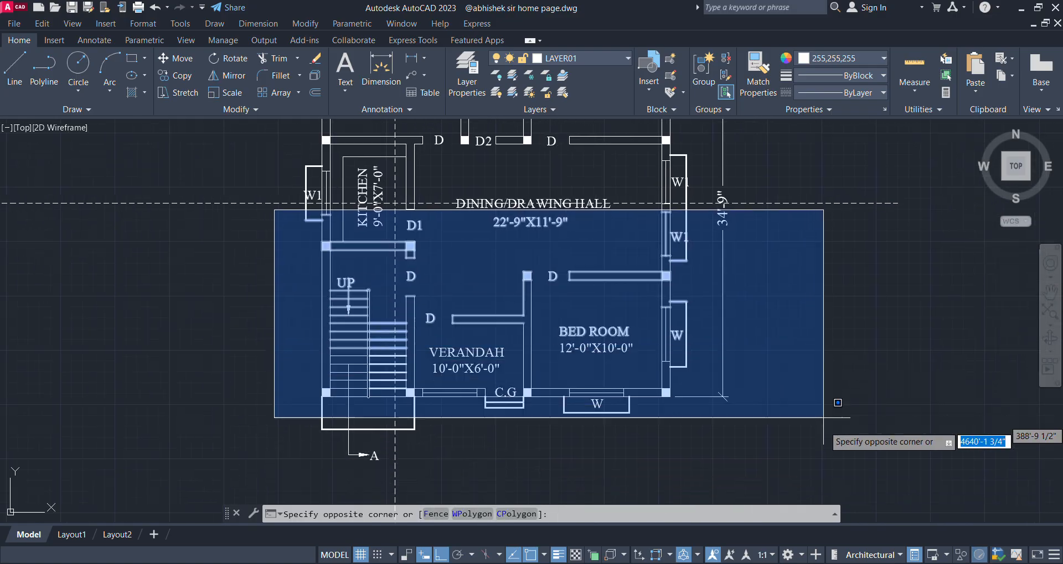
pyautogui.scroll(-2, 837, 403)
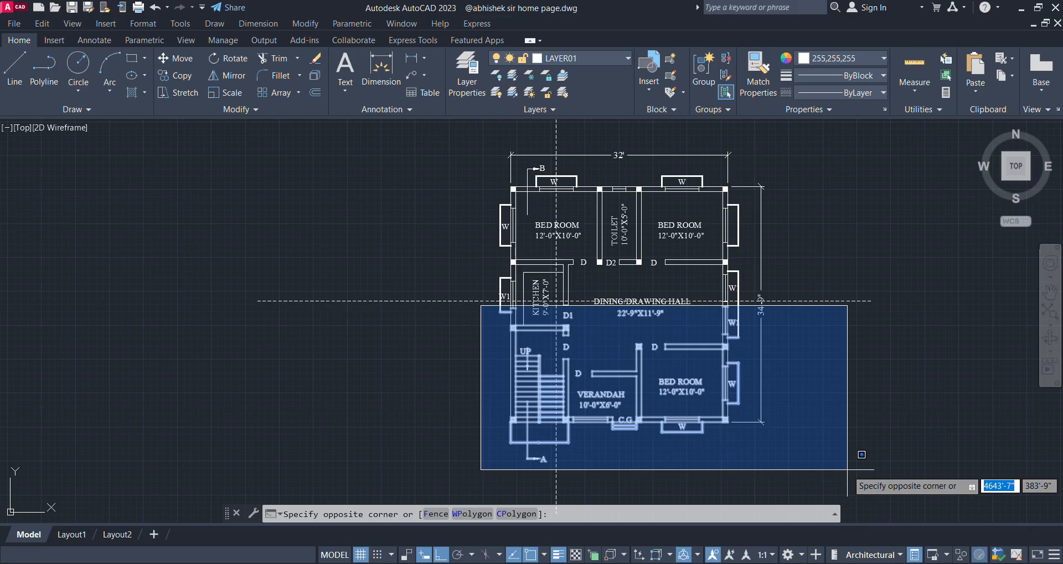
pyautogui.press('Escape')
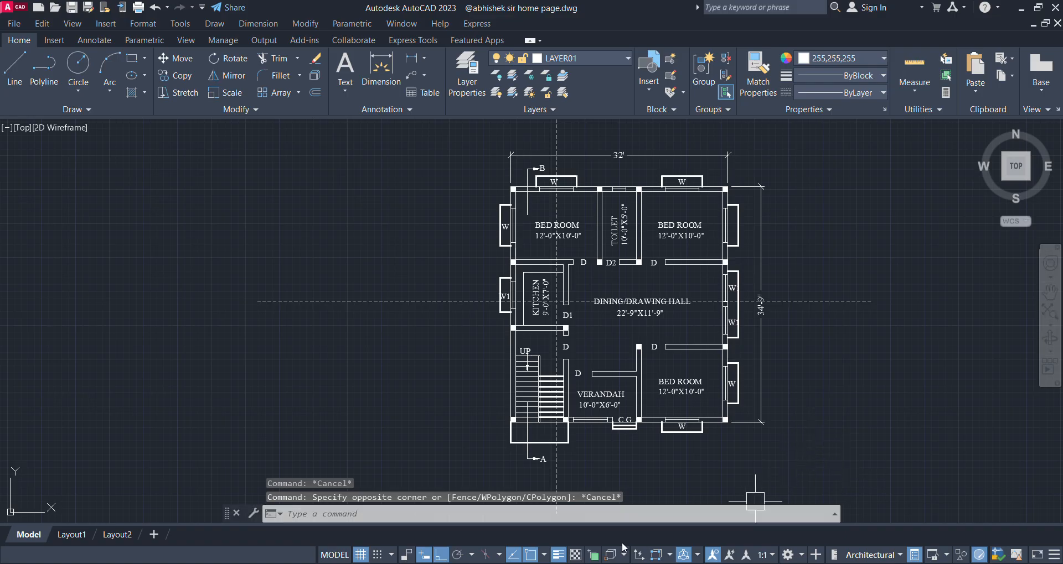
# Delete both the horizontal and the vertical dashed lines crossing the plan.
pyautogui.moveTo(796, 392); pyautogui.dragTo(593, 373, button='middle')
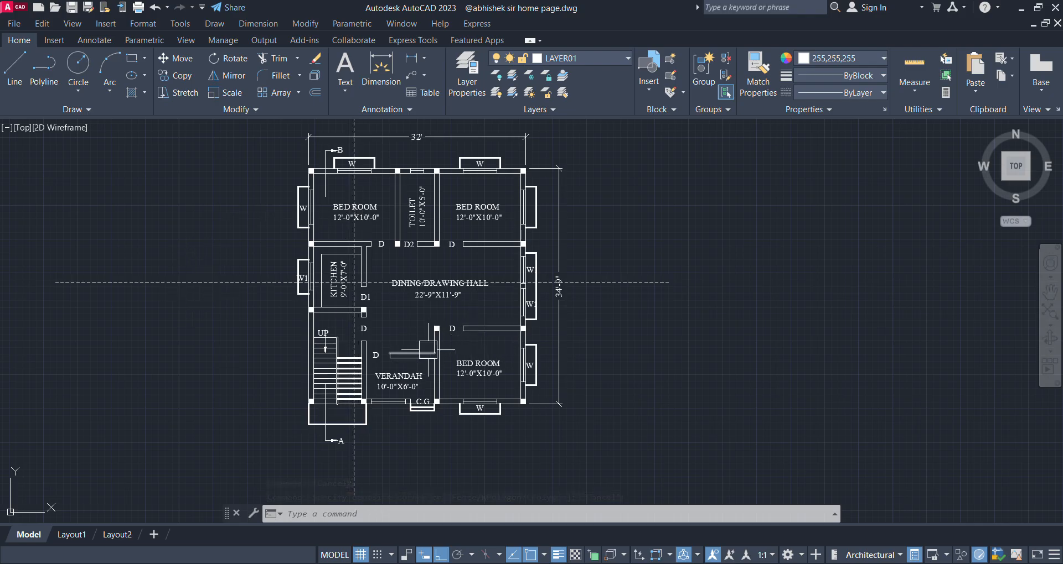
pyautogui.click(663, 272)
pyautogui.click(650, 292)
pyautogui.scroll(2, 360, 207)
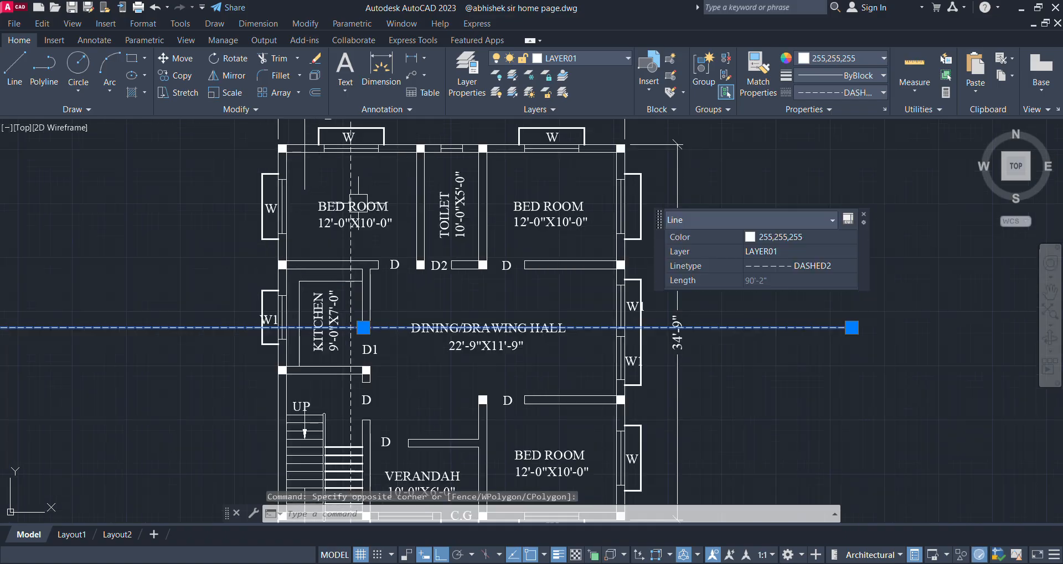
pyautogui.press('Delete')
# Highlight the staircase flights beside the verandah with a temporary crossing selection, then clear the selection.
pyautogui.scroll(-2, 461, 198)
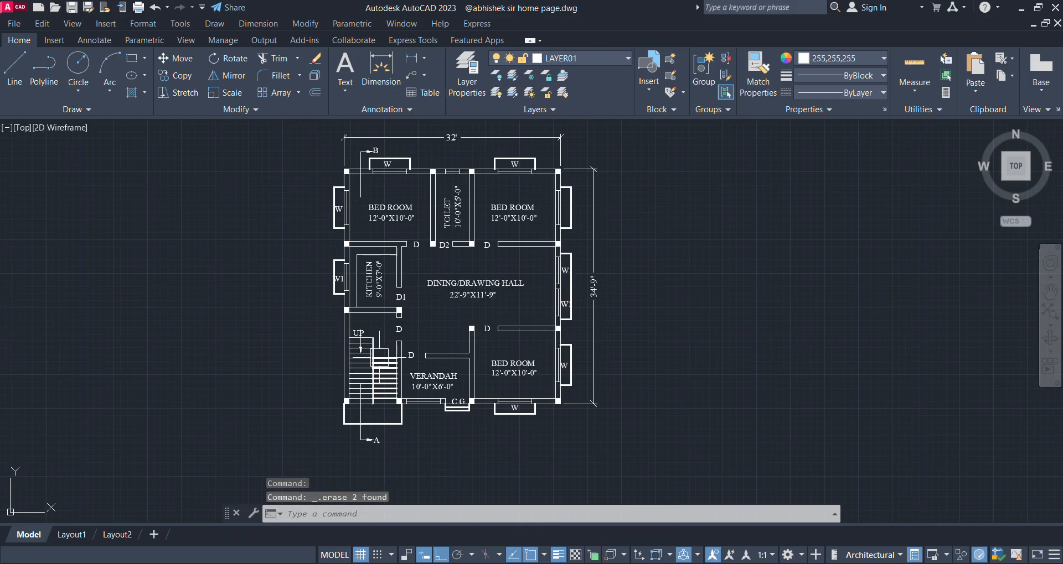
pyautogui.scroll(2, 383, 361)
pyautogui.moveTo(381, 344); pyautogui.dragTo(393, 305, button='middle')
pyautogui.scroll(2, 395, 304)
pyautogui.scroll(-2, 397, 305)
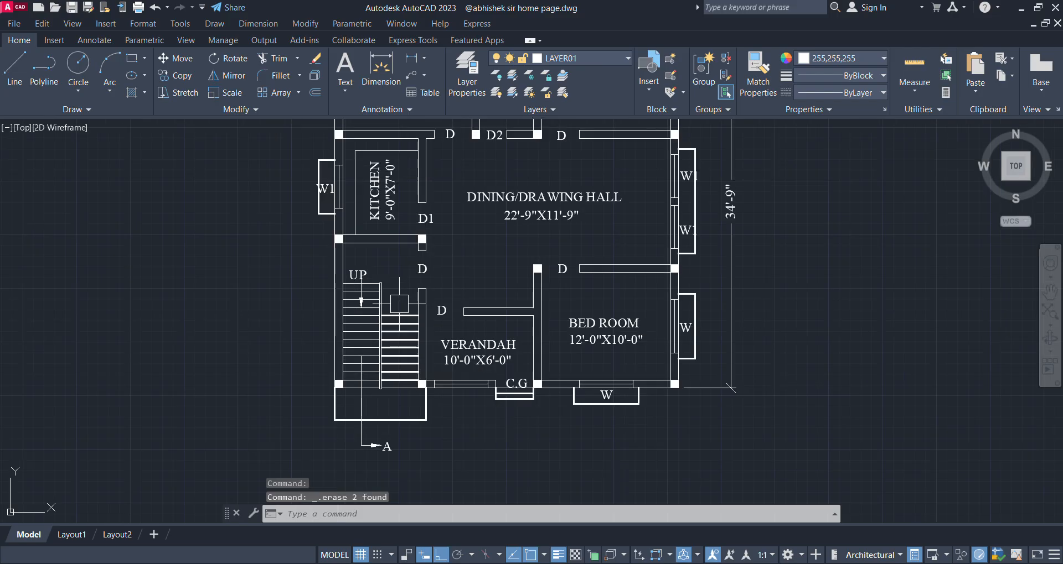
pyautogui.scroll(2, 389, 328)
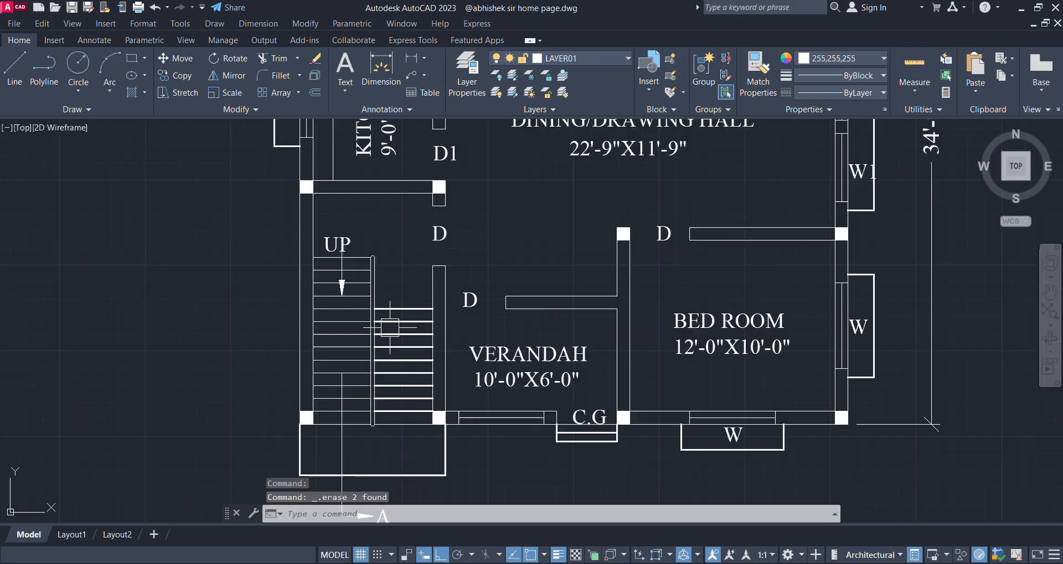
pyautogui.click(416, 241)
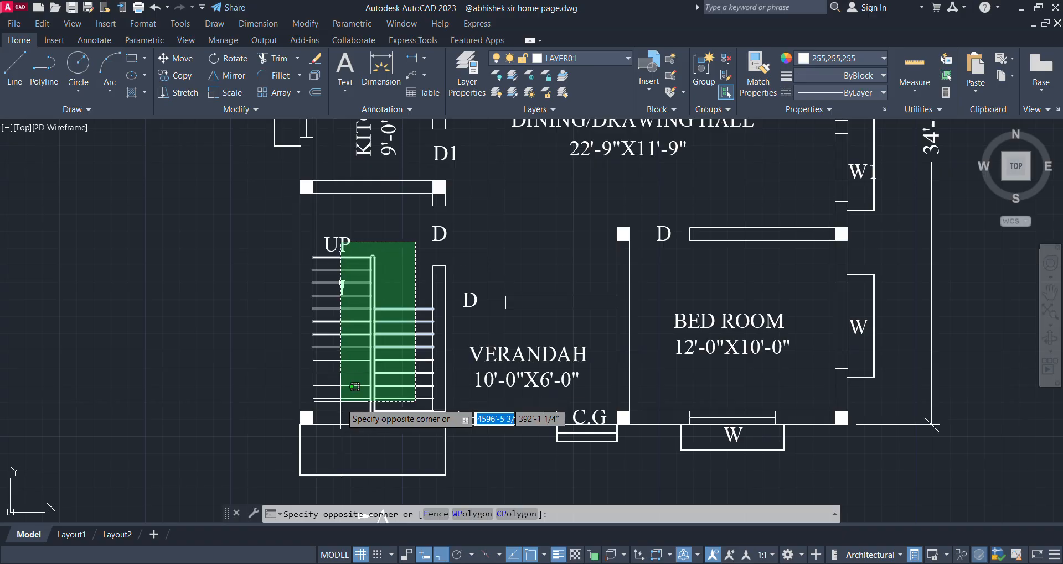
pyautogui.click(333, 390)
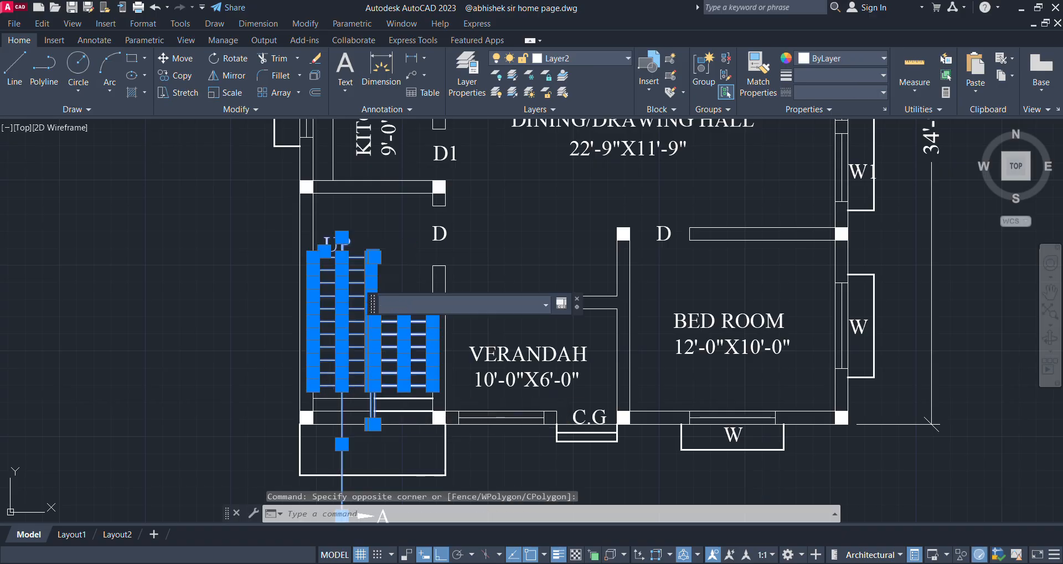
pyautogui.press('Escape')
pyautogui.scroll(-6, 320, 312)
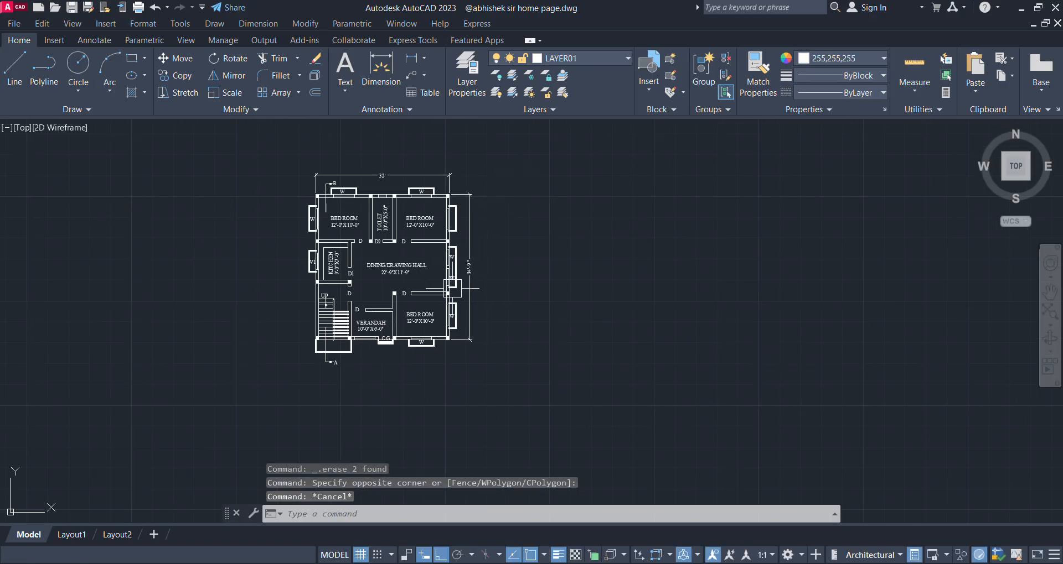
# Draw a vertical line through the staircase, kitchen and upper bedroom, extending beyond both ends of the plan.
pyautogui.scroll(3, 493, 288)
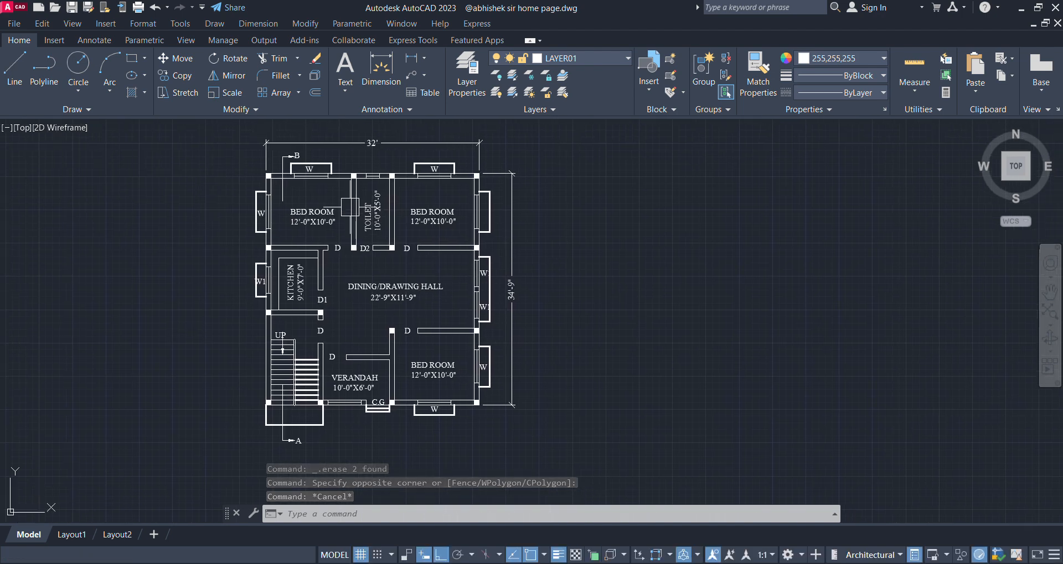
pyautogui.scroll(-3, 350, 207)
pyautogui.moveTo(350, 208); pyautogui.dragTo(481, 239, button='middle')
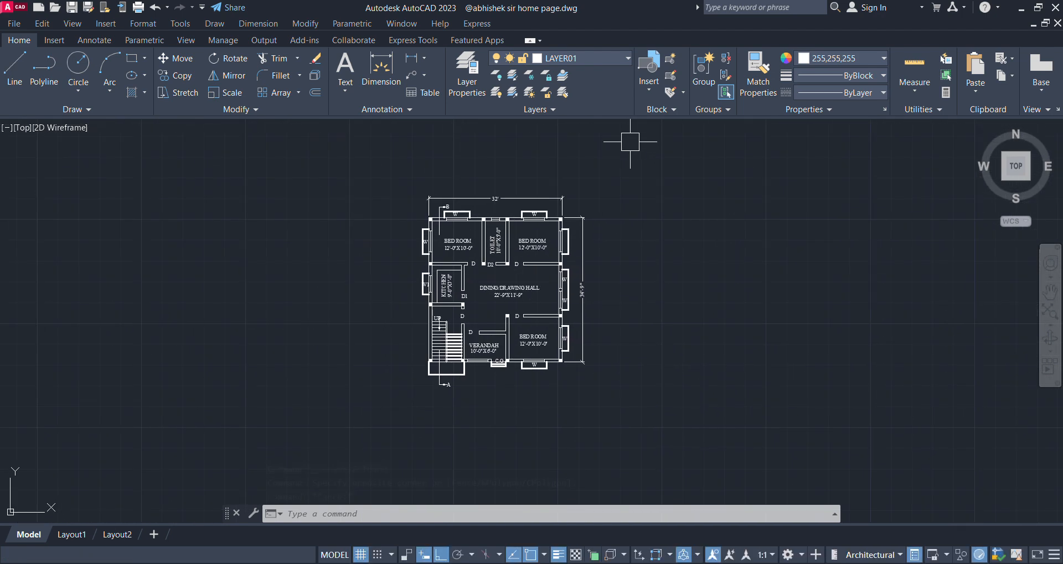
pyautogui.write('l')
pyautogui.press('Return')
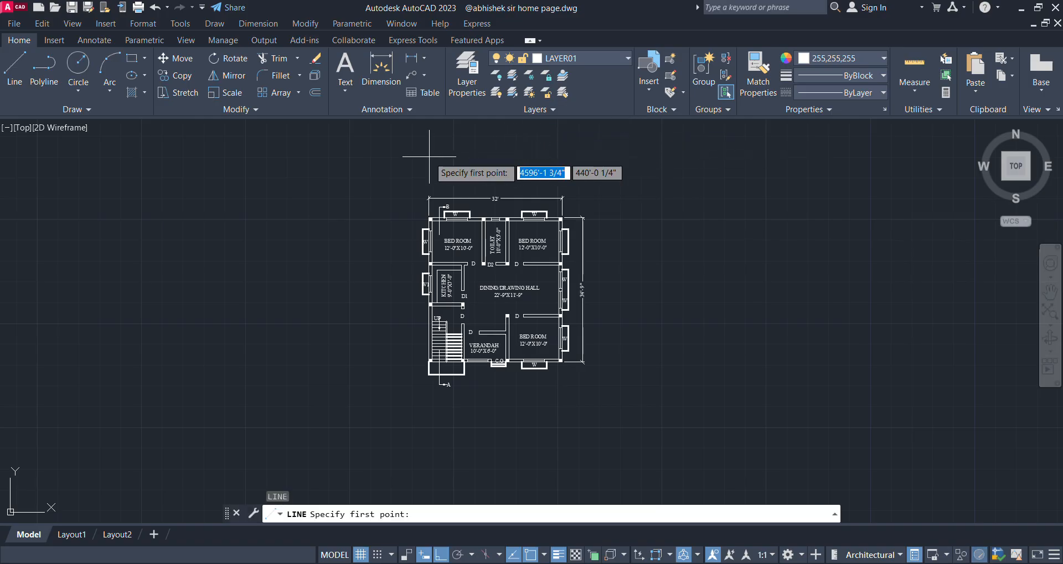
pyautogui.click(453, 155)
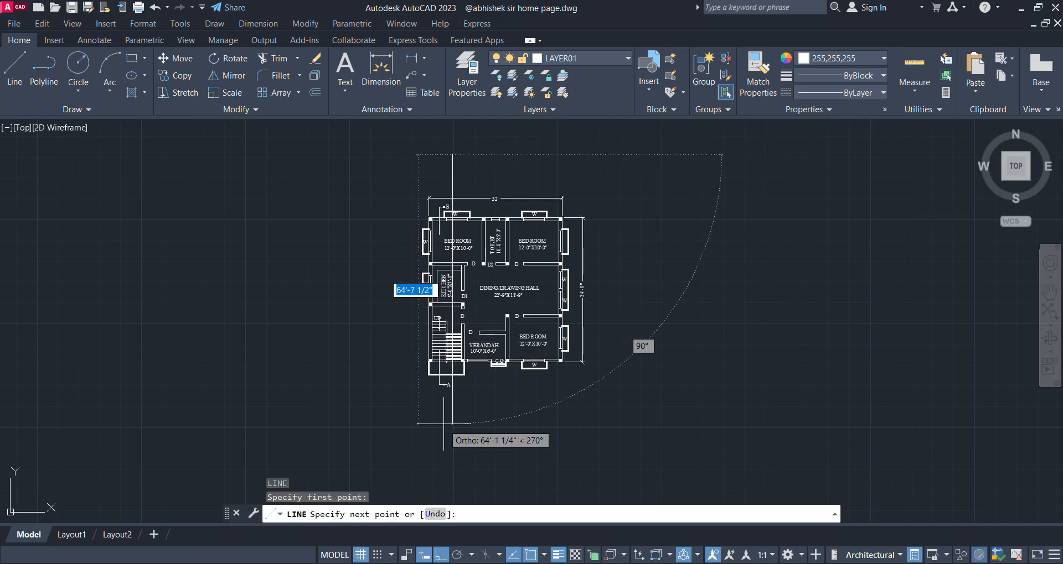
pyautogui.click(446, 437)
pyautogui.press('Escape')
pyautogui.press('Escape')
# Change the linetype of the vertical line through the plan to DASHED2.
pyautogui.click(453, 421)
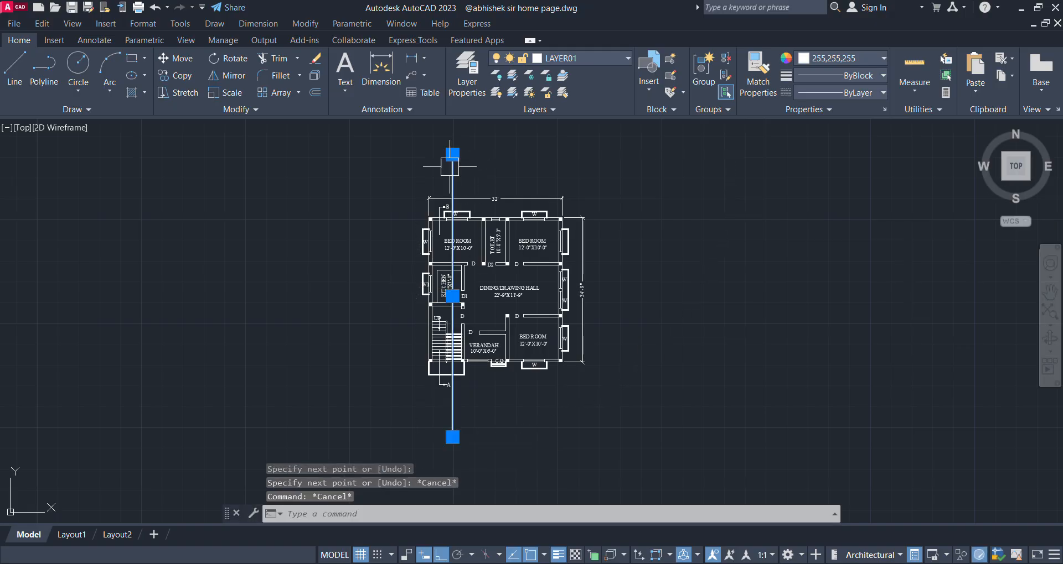
pyautogui.click(876, 93)
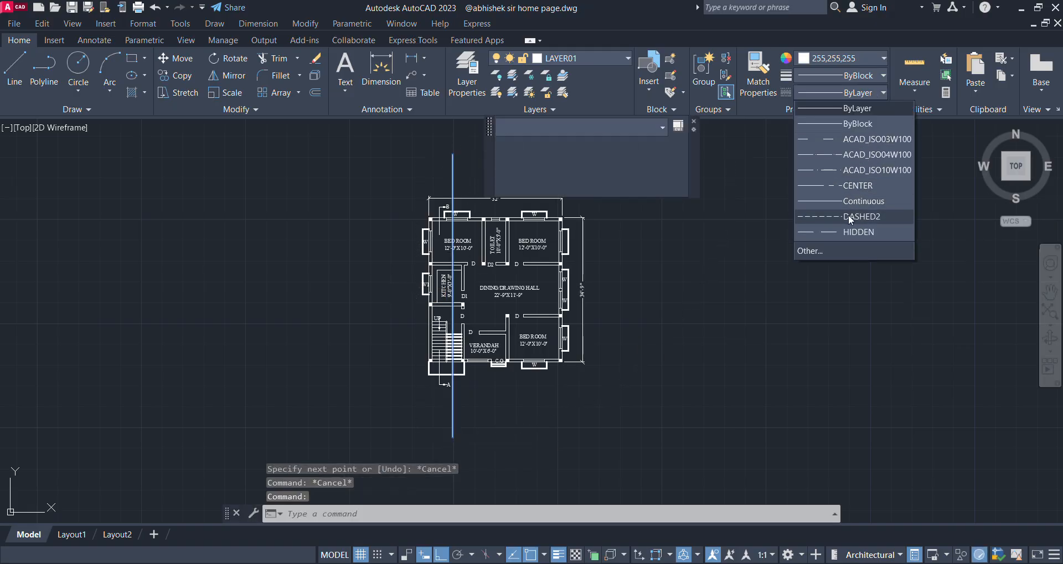
pyautogui.click(848, 215)
pyautogui.press('Escape')
pyautogui.scroll(-3, 464, 224)
pyautogui.scroll(4, 504, 237)
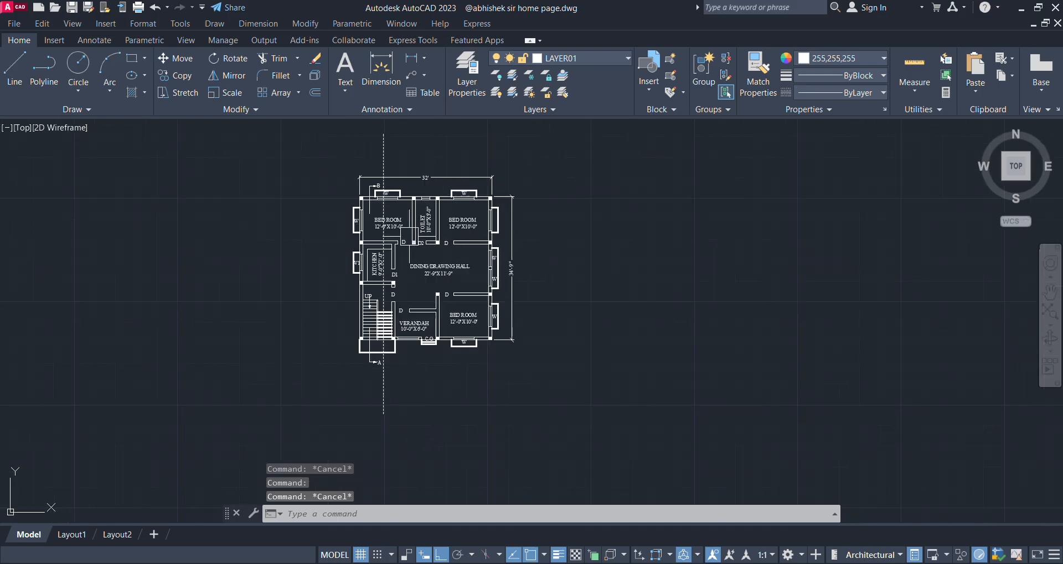
# Rotate the whole plan together with its dashed line 90° clockwise about a point beside the plan.
pyautogui.moveTo(422, 233); pyautogui.dragTo(436, 280, button='middle')
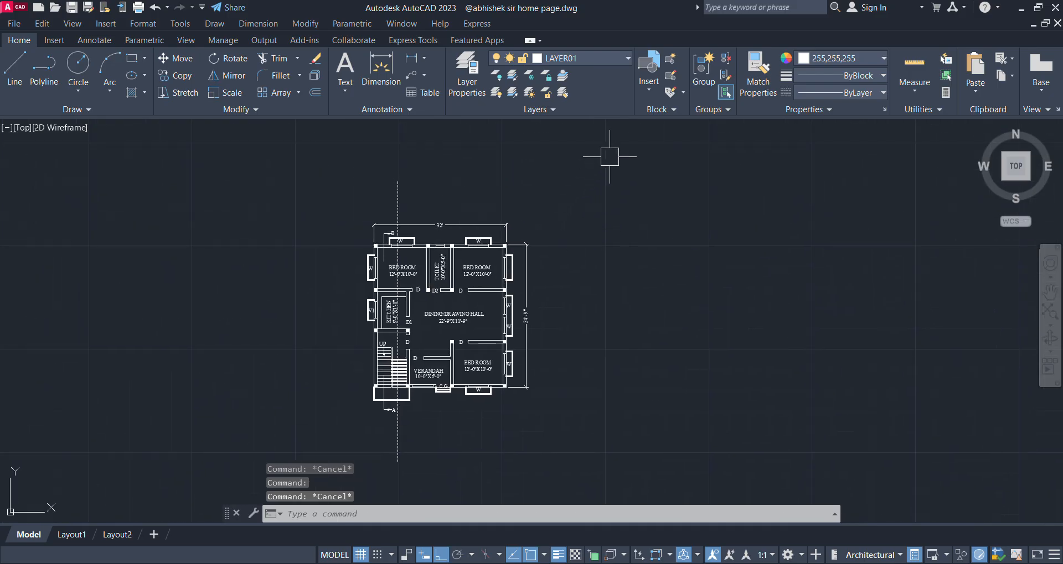
pyautogui.click(638, 139)
pyautogui.click(349, 435)
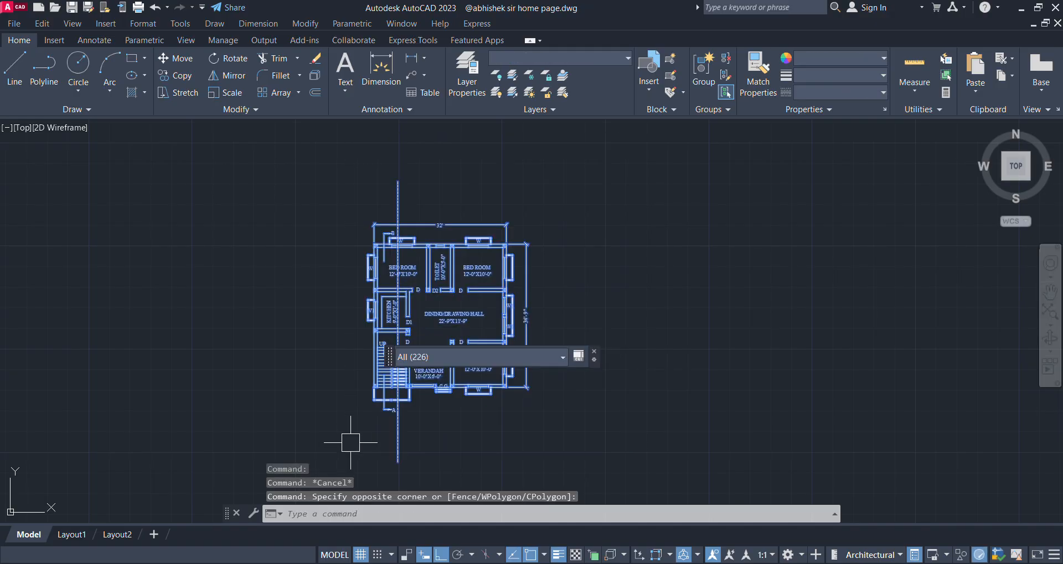
pyautogui.rightClick(429, 263)
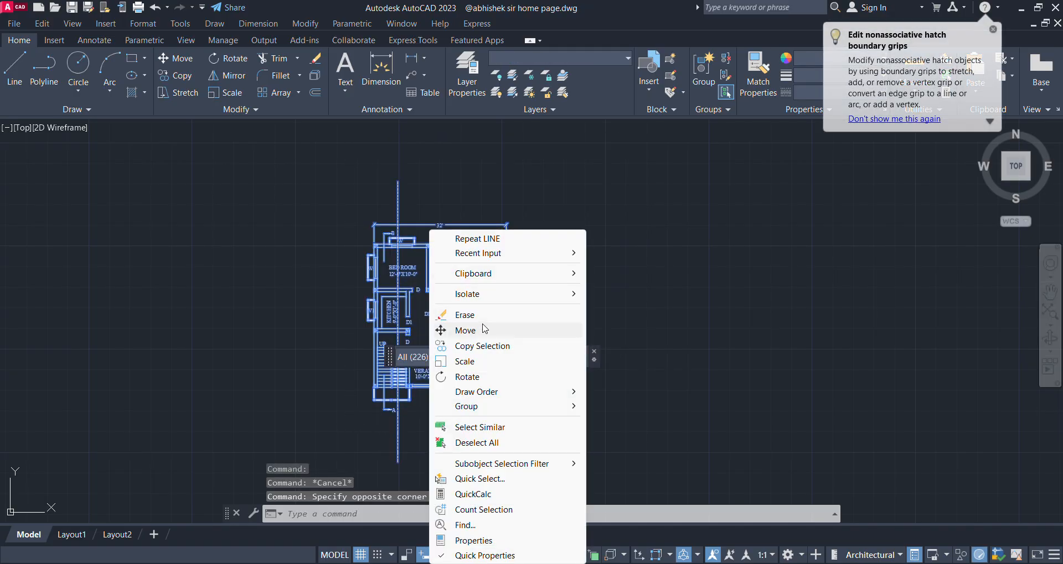
pyautogui.click(489, 381)
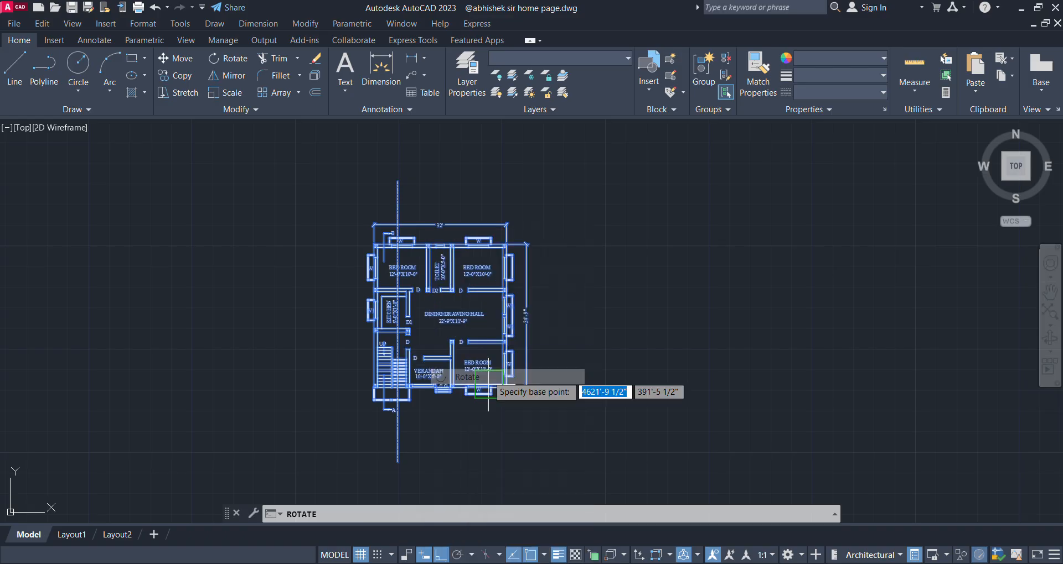
pyautogui.scroll(-3, 451, 235)
pyautogui.scroll(3, 506, 288)
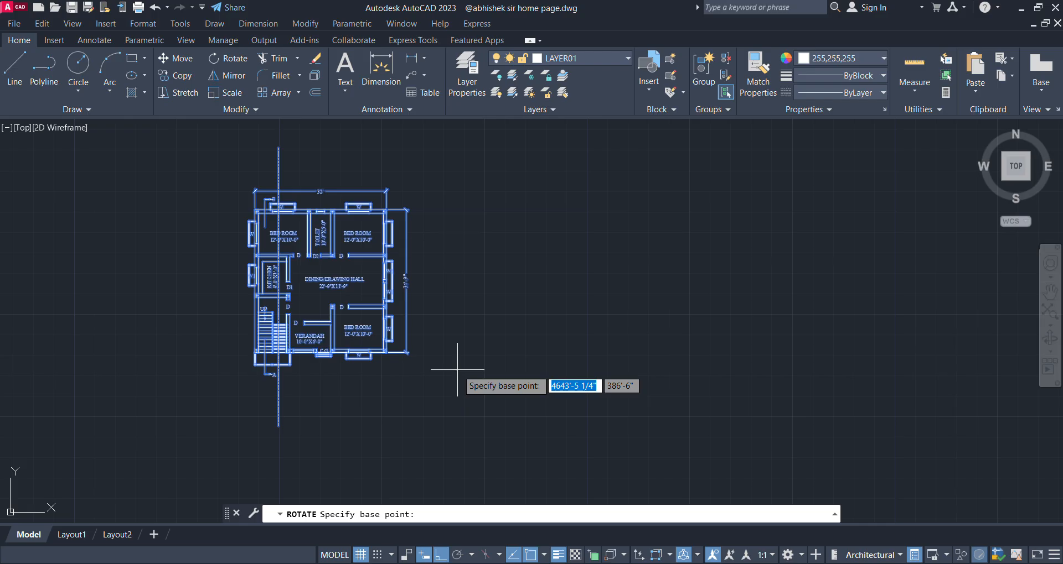
pyautogui.scroll(-2, 343, 332)
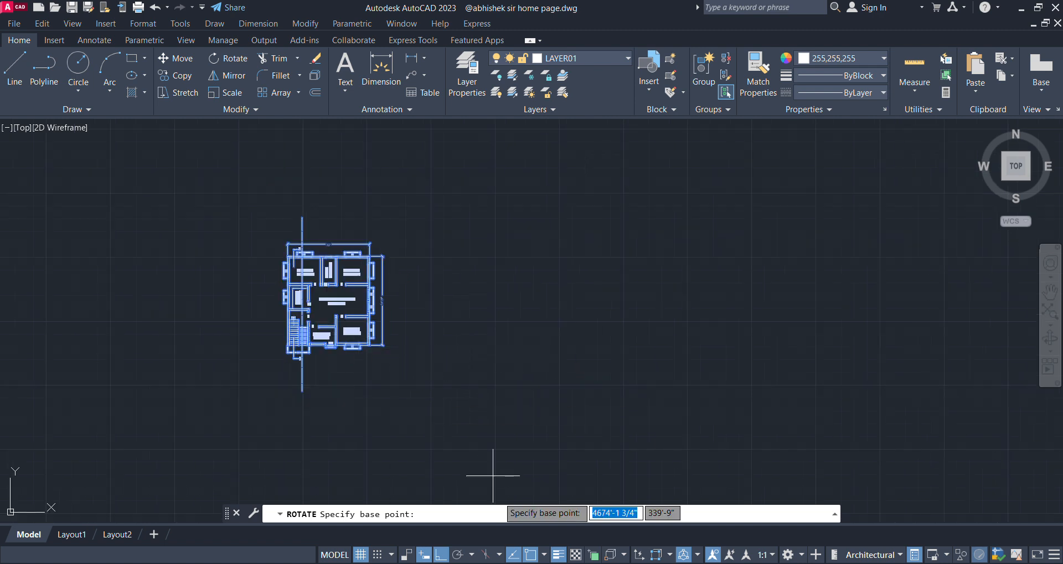
pyautogui.click(482, 363)
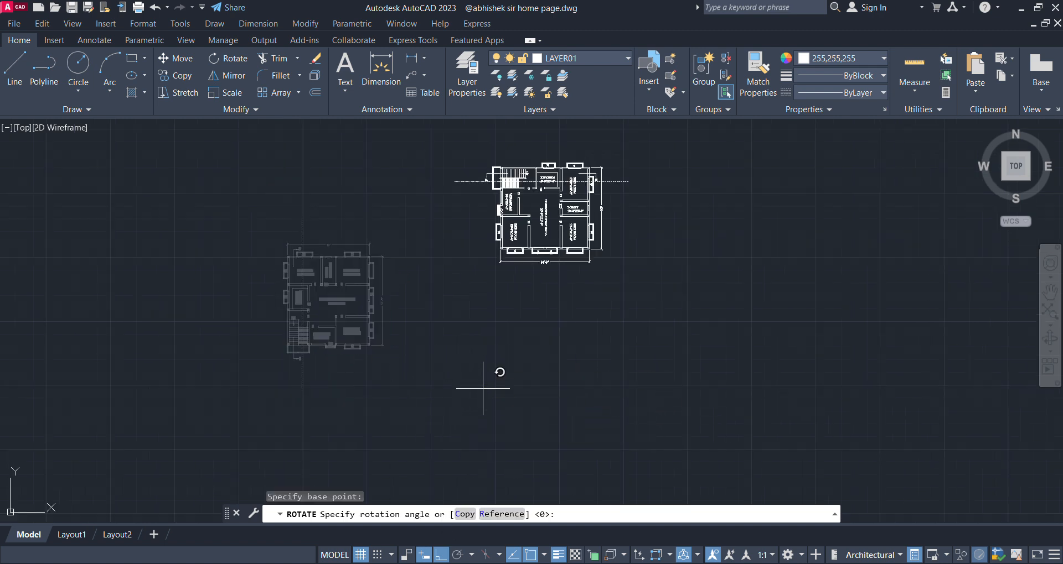
pyautogui.click(483, 388)
# Examine where the dashed line crosses the staircase, kitchen and bedroom in the rotated plan.
pyautogui.scroll(5, 585, 141)
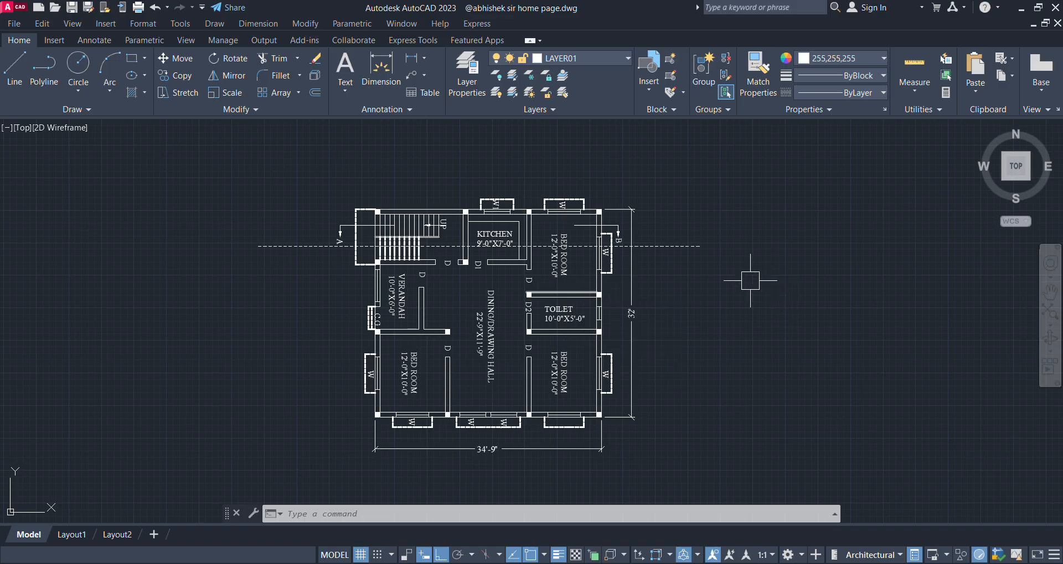
pyautogui.scroll(5, 543, 258)
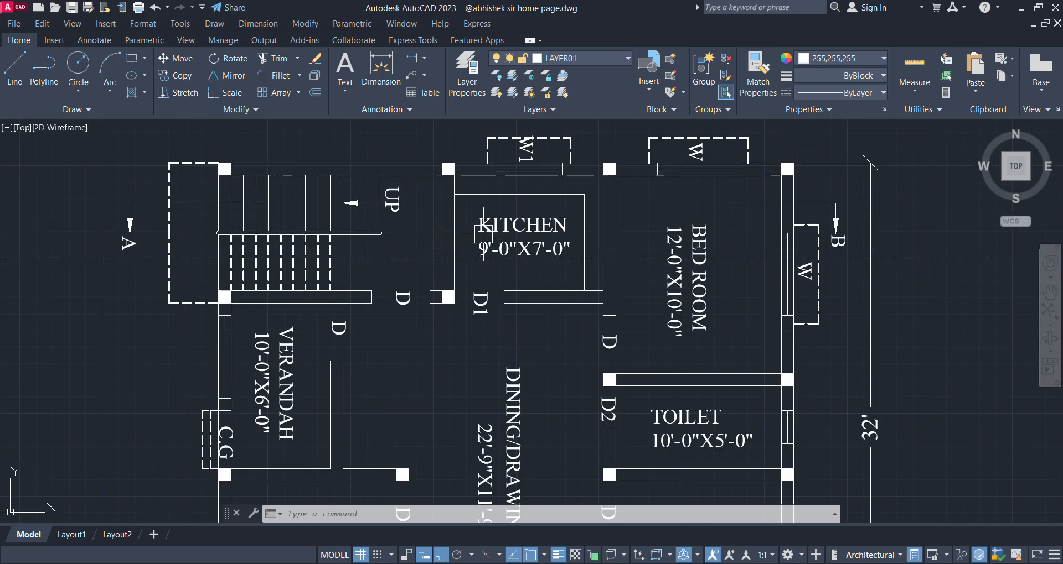
pyautogui.scroll(-5, 499, 221)
pyautogui.scroll(6, 687, 243)
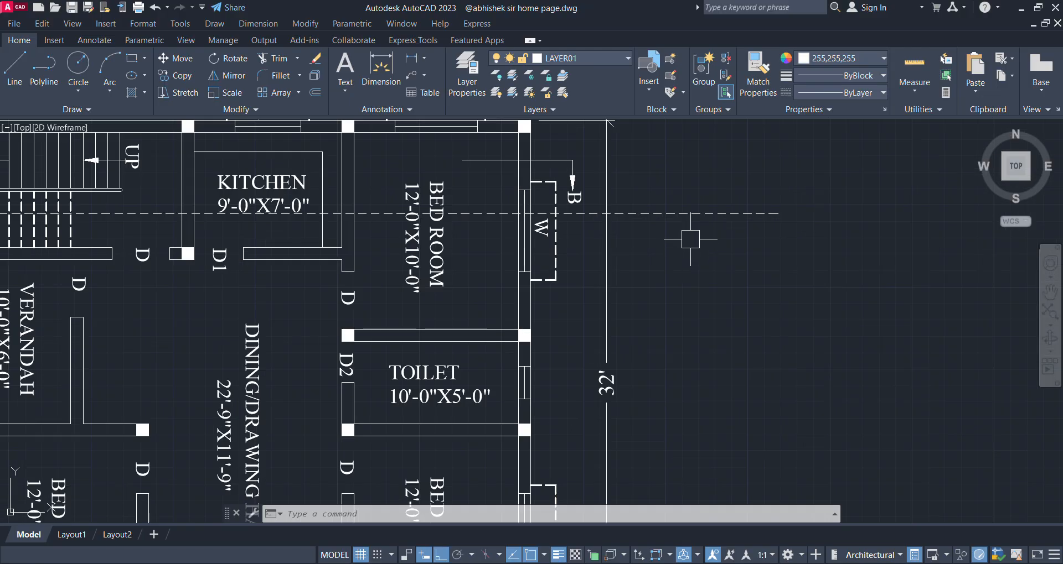
pyautogui.scroll(-8, 754, 224)
pyautogui.moveTo(133, 222); pyautogui.dragTo(321, 221, button='middle')
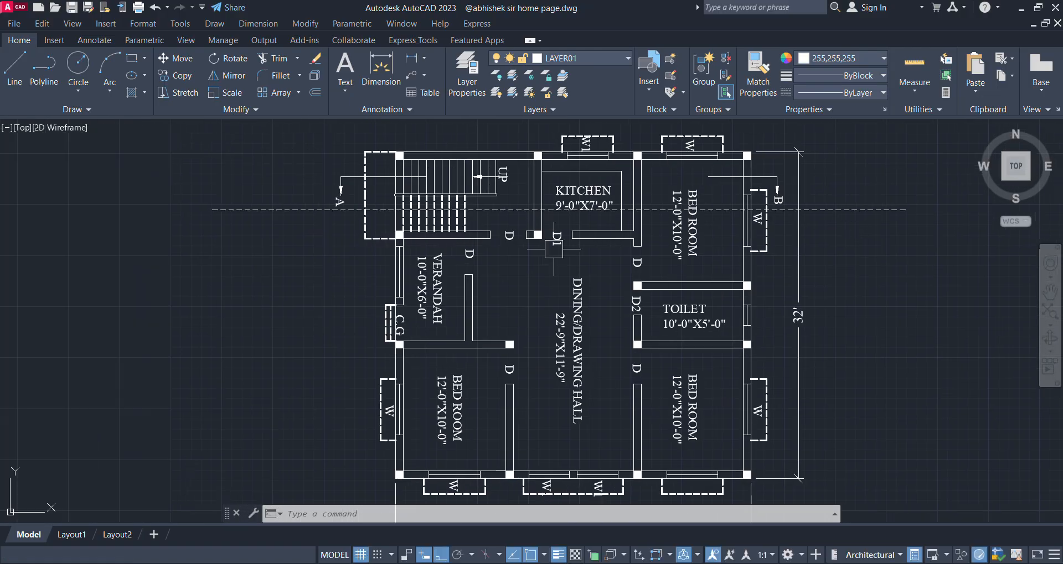
pyautogui.scroll(8, 321, 222)
# Highlight the part of the rotated plan below the dashed line with a temporary selection window.
pyautogui.click(321, 222)
pyautogui.scroll(-5, 321, 222)
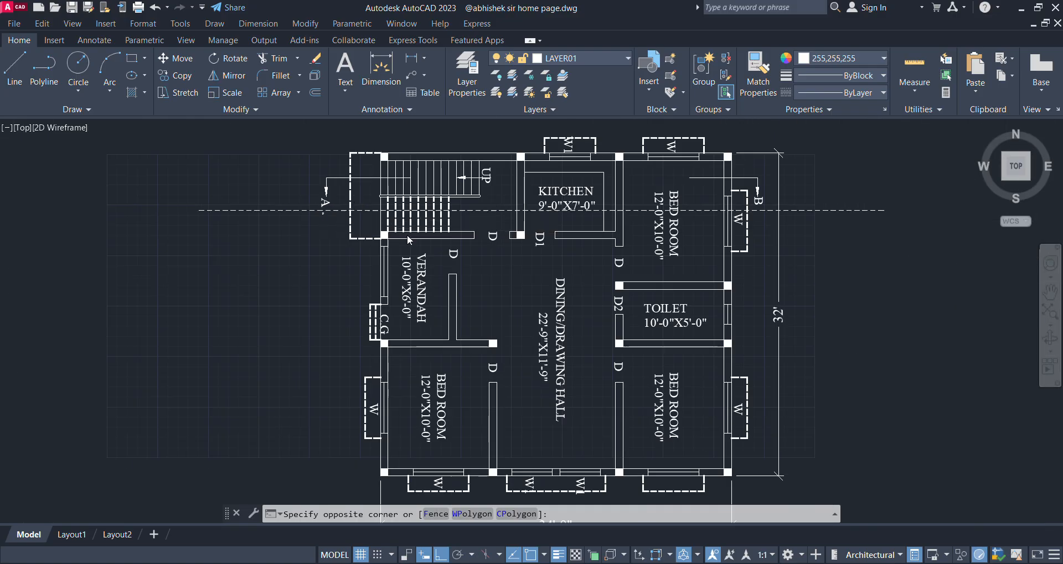
pyautogui.moveTo(813, 382); pyautogui.dragTo(723, 323, button='middle')
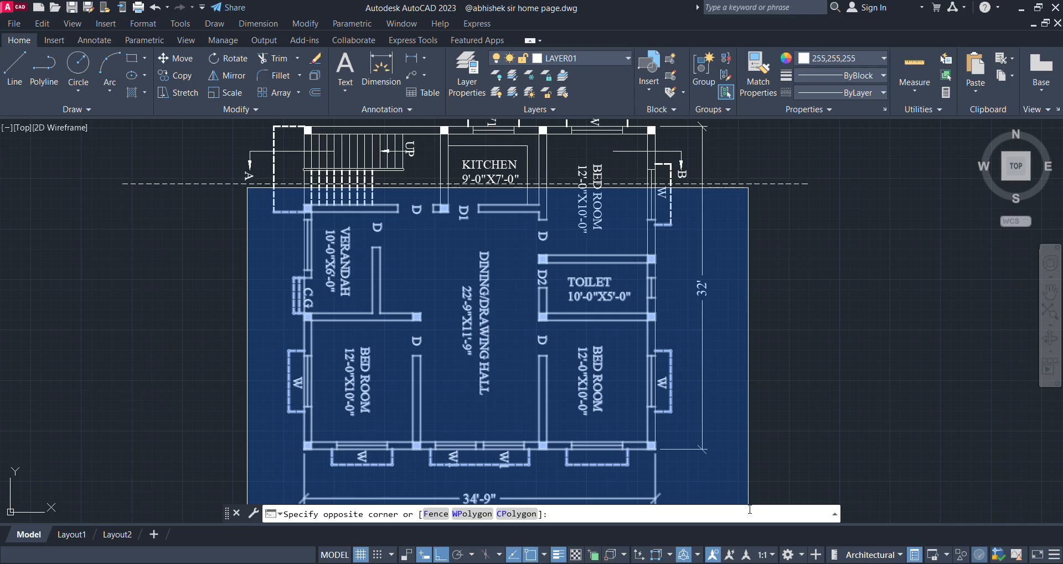
pyautogui.scroll(-2, 770, 463)
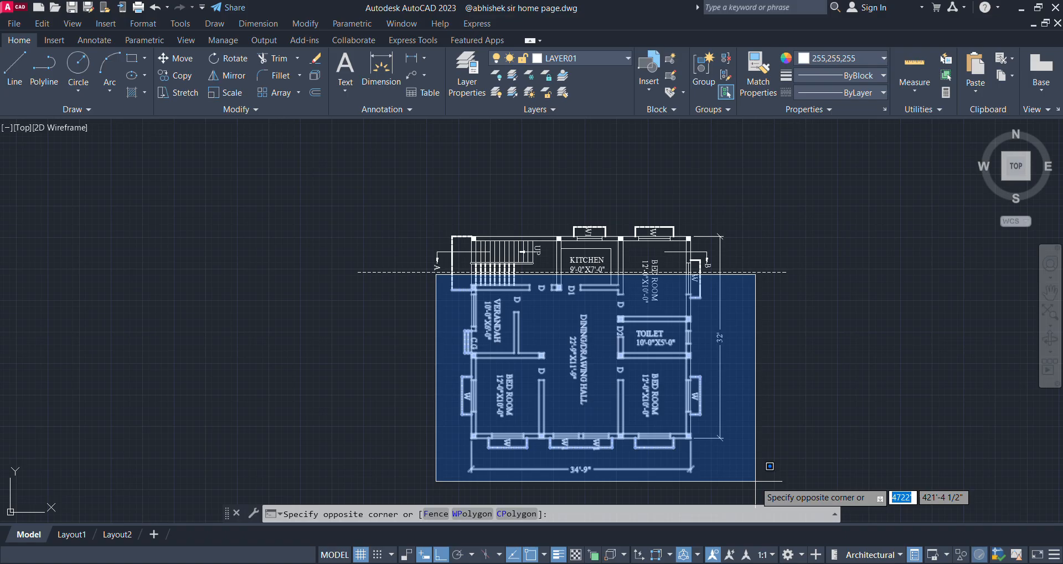
pyautogui.press('Escape')
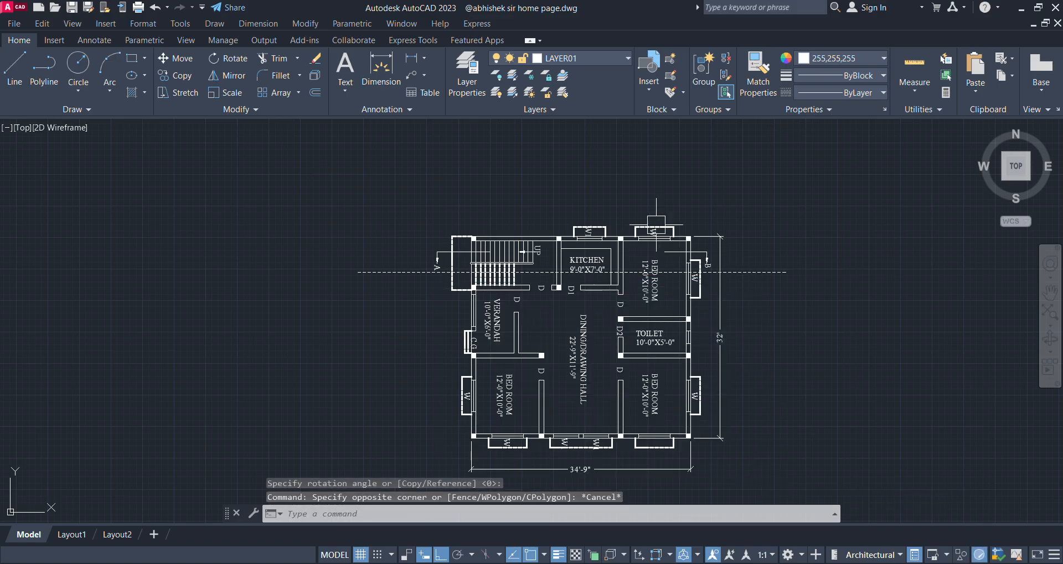
# Examine the A and B section markers and the rooms, walls and windows along the dashed line.
pyautogui.scroll(4, 656, 224)
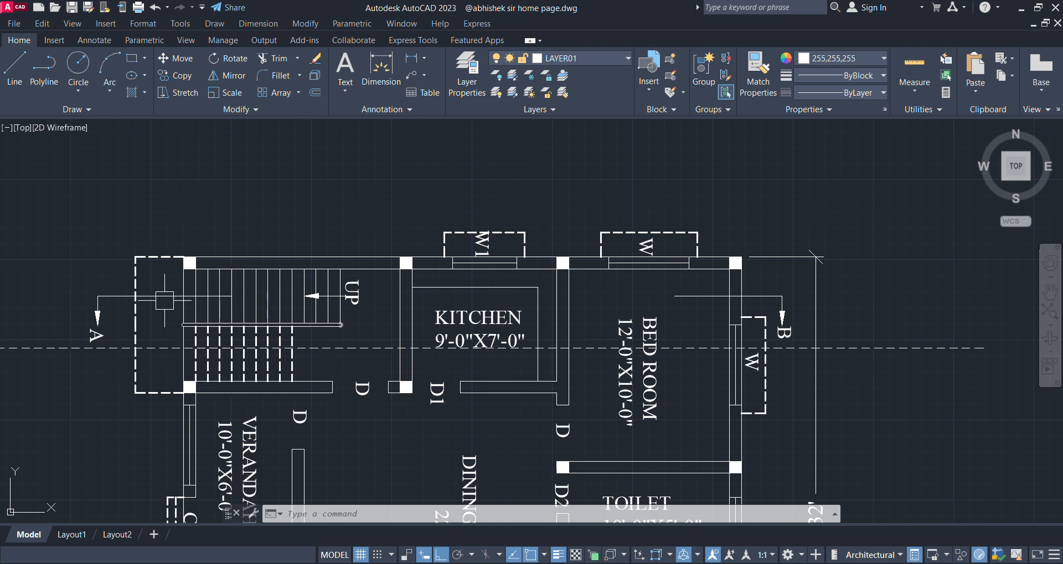
pyautogui.scroll(-3, 183, 296)
pyautogui.scroll(4, 503, 336)
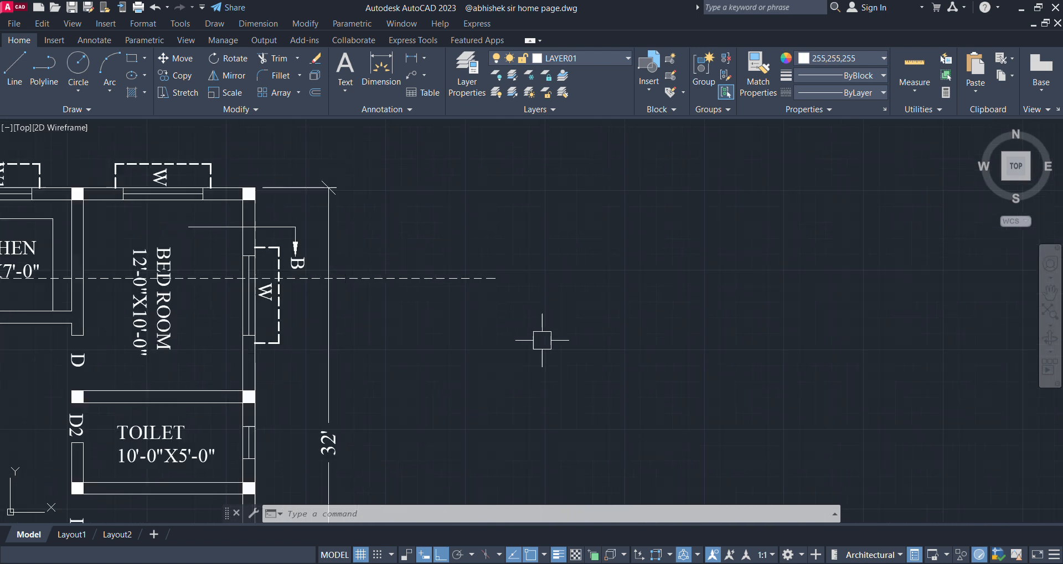
pyautogui.moveTo(433, 341); pyautogui.dragTo(920, 363, button='middle')
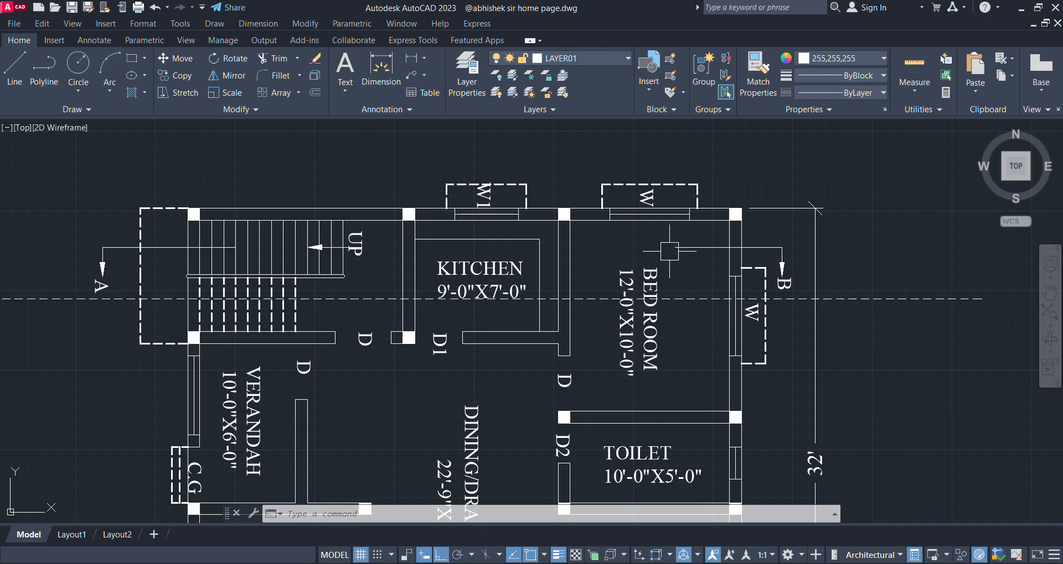
pyautogui.scroll(-2, 655, 247)
pyautogui.scroll(-3, 664, 248)
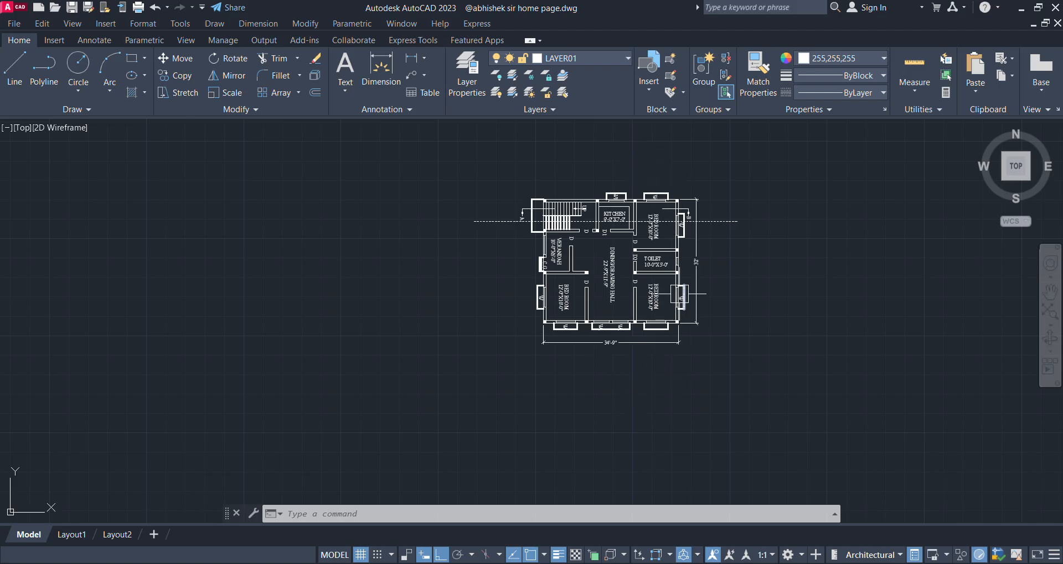
pyautogui.moveTo(679, 256)
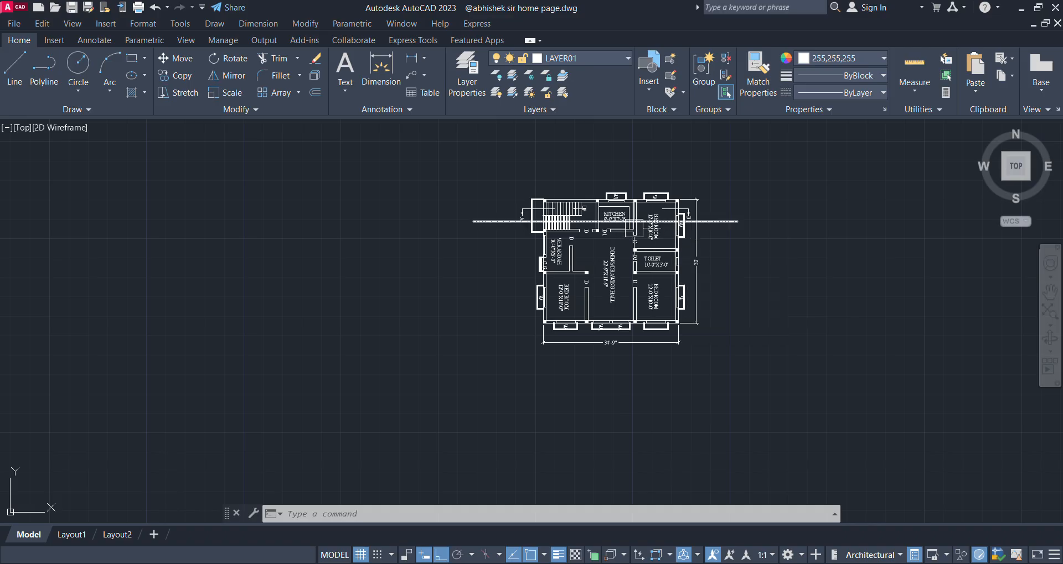
pyautogui.scroll(4, 656, 221)
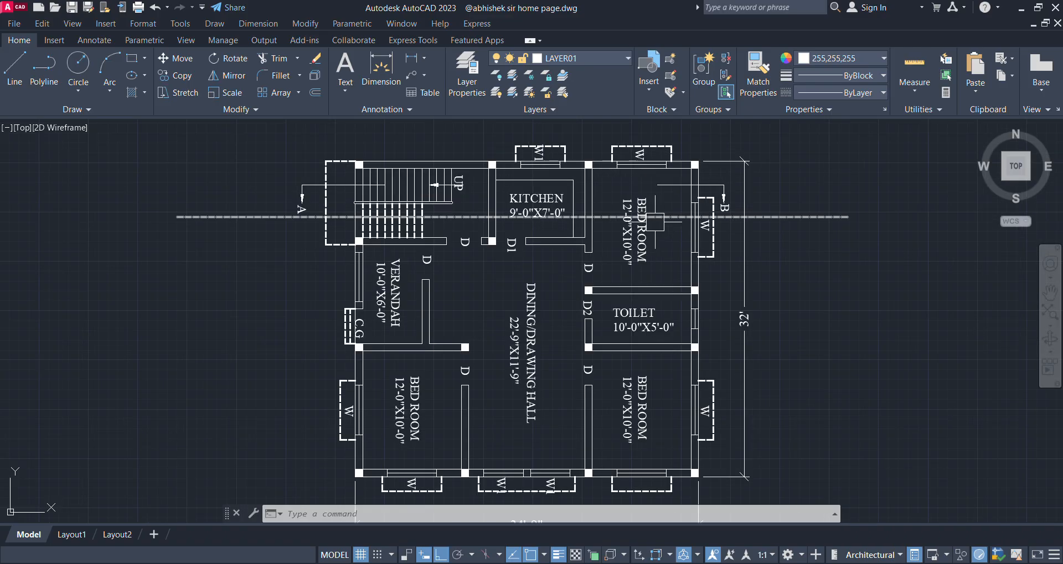
pyautogui.scroll(-2, 656, 221)
pyautogui.scroll(2, 656, 221)
pyautogui.scroll(-3, 656, 222)
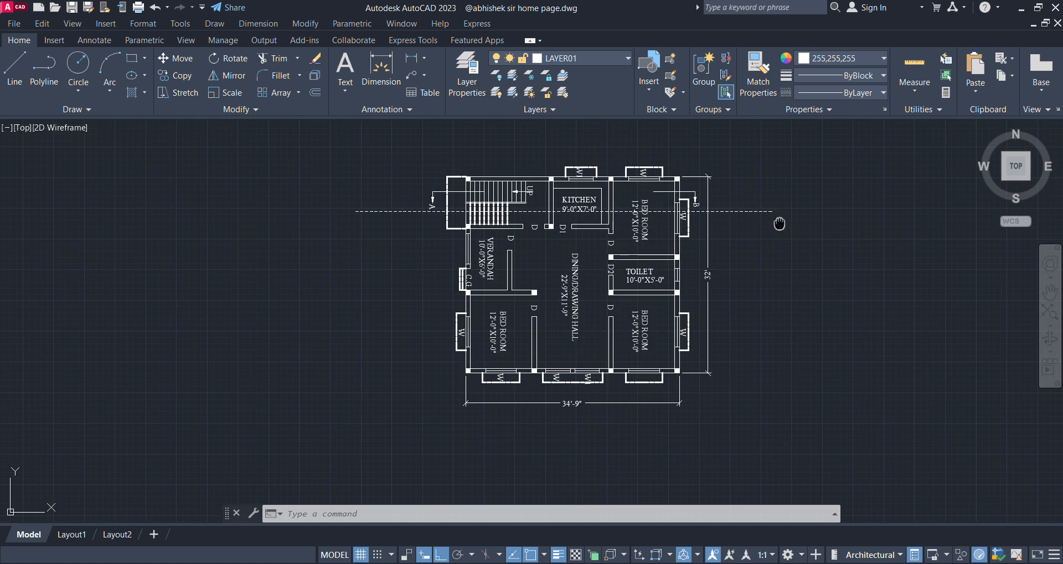
# Examine the staircase, kitchen and bedroom crossed by the dashed line, and the rooms on the viewed side of the rotated plan.
pyautogui.moveTo(779, 224); pyautogui.dragTo(723, 251, button='middle')
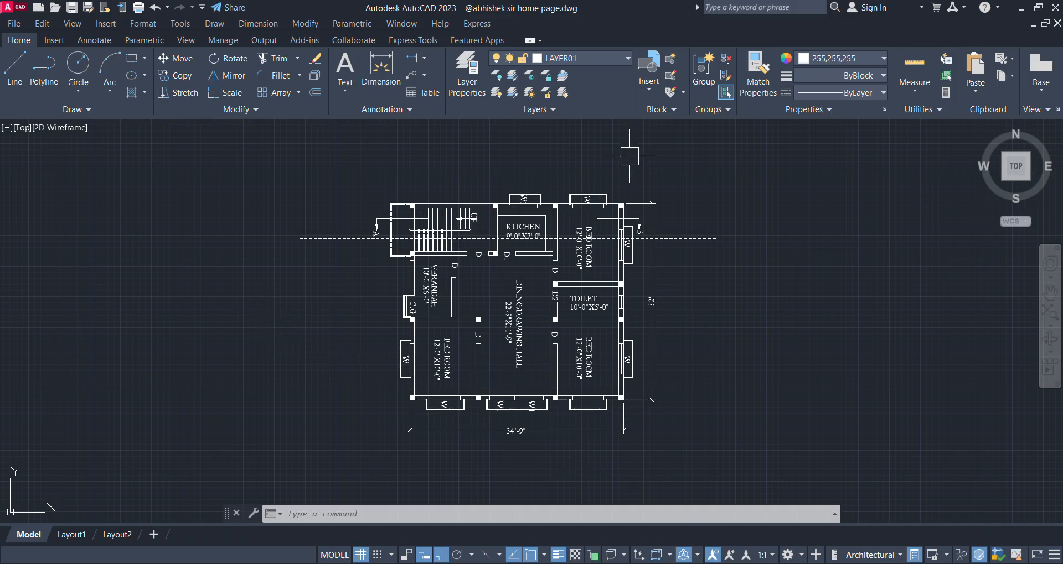
pyautogui.scroll(-1, 559, 302)
pyautogui.scroll(3, 566, 293)
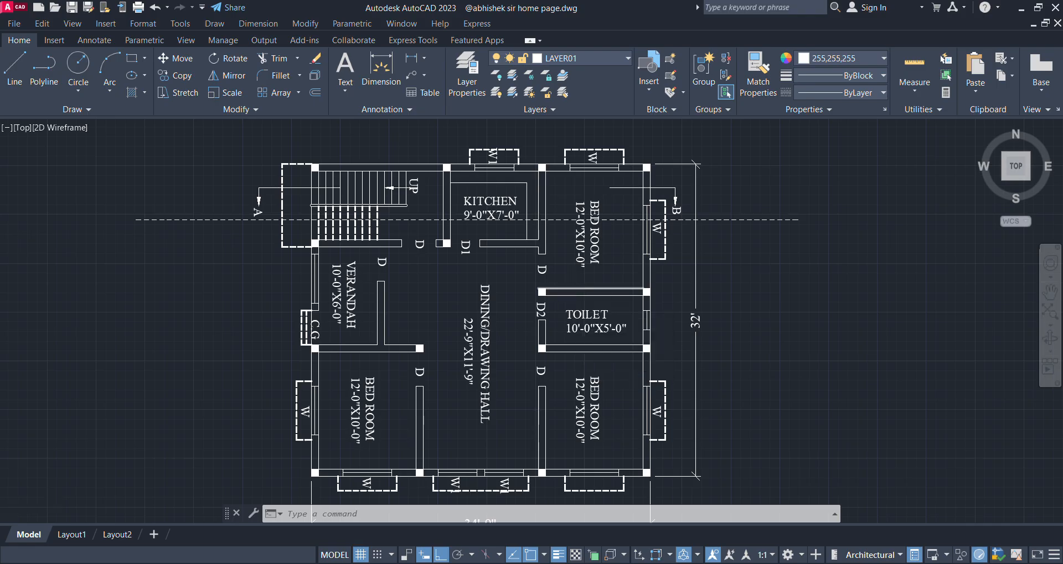
pyautogui.scroll(-2, 603, 321)
pyautogui.scroll(2, 499, 243)
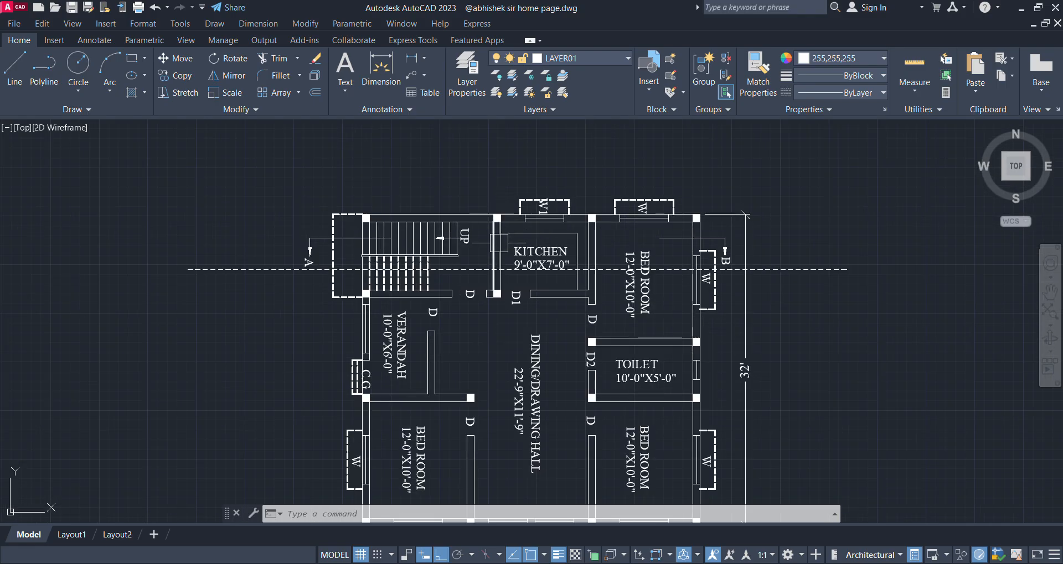
pyautogui.scroll(2, 498, 243)
pyautogui.scroll(-2, 499, 243)
pyautogui.moveTo(638, 313); pyautogui.dragTo(630, 237, button='middle')
pyautogui.scroll(1, 653, 246)
pyautogui.scroll(-1, 655, 245)
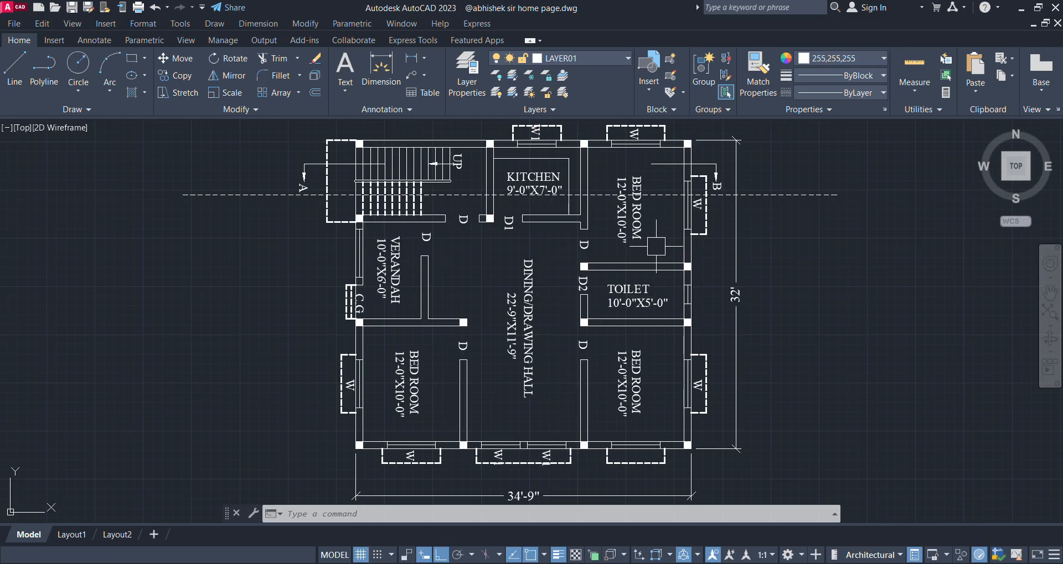
pyautogui.scroll(3, 655, 246)
pyautogui.scroll(-3, 655, 238)
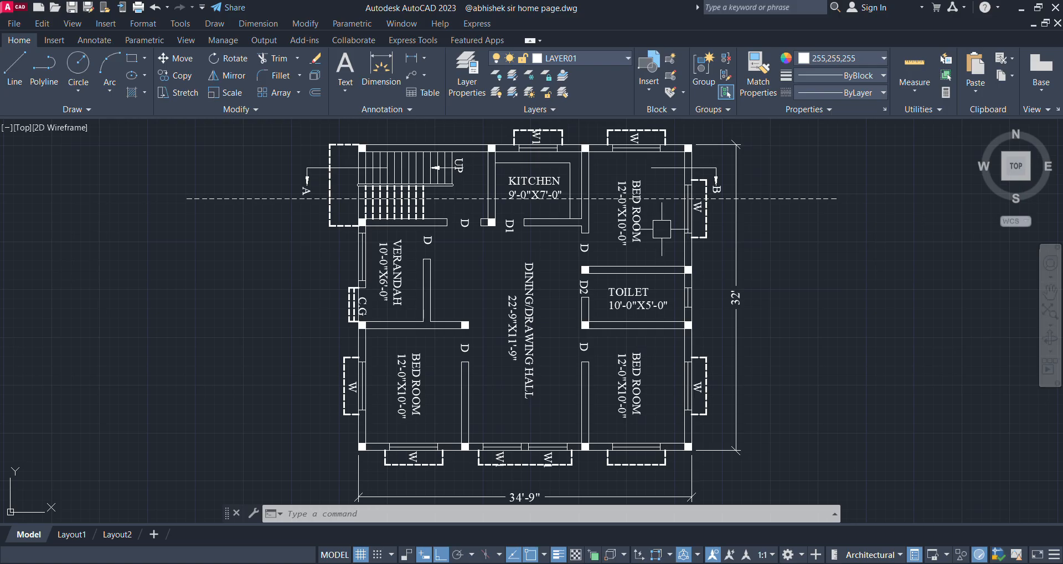
# Examine the bedroom beside section marker B and the toilet next to it in the rotated plan.
pyautogui.scroll(5, 660, 228)
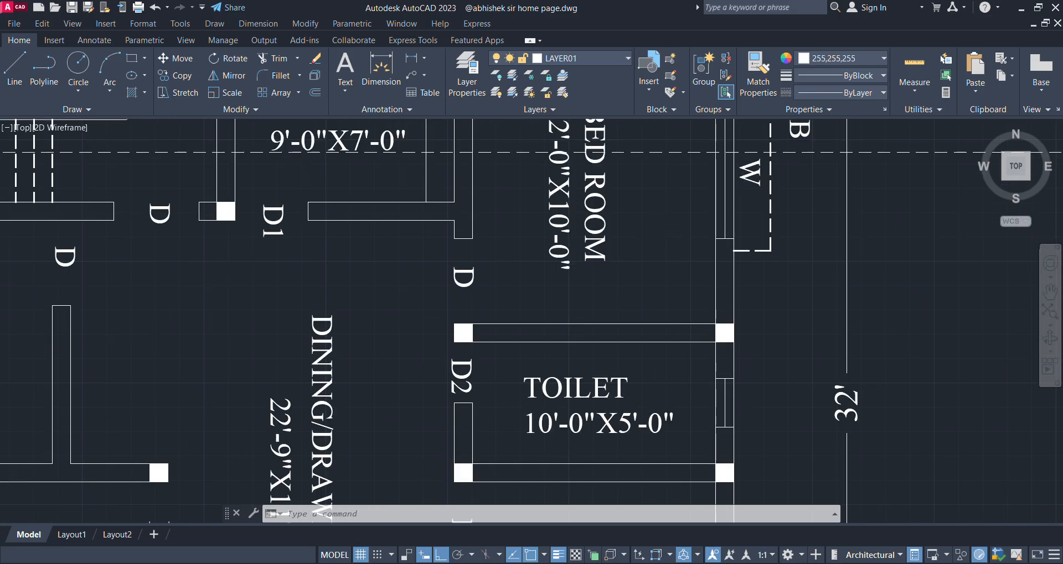
pyautogui.scroll(-3, 658, 228)
pyautogui.moveTo(682, 258)
pyautogui.mouseDown(button='middle')
pyautogui.moveTo(677, 343)
pyautogui.moveTo(716, 369)
pyautogui.mouseUp(button='middle')
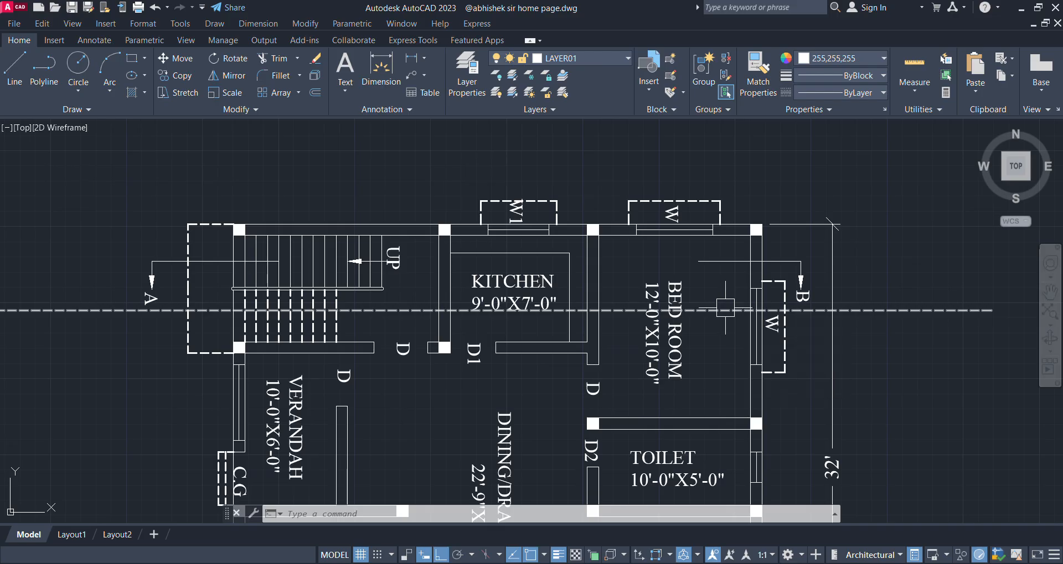
pyautogui.scroll(-4, 681, 260)
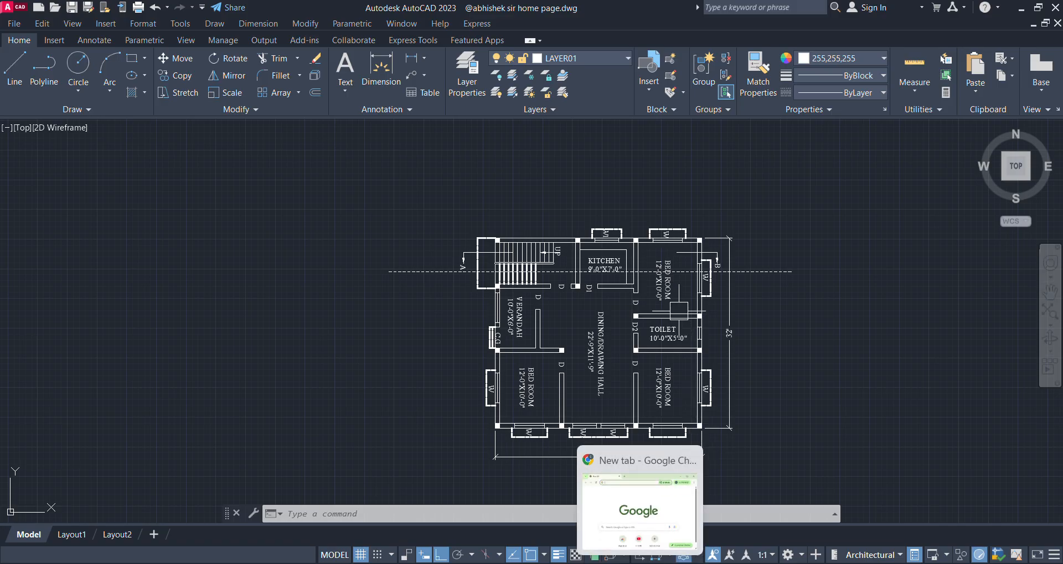
pyautogui.scroll(2, 679, 308)
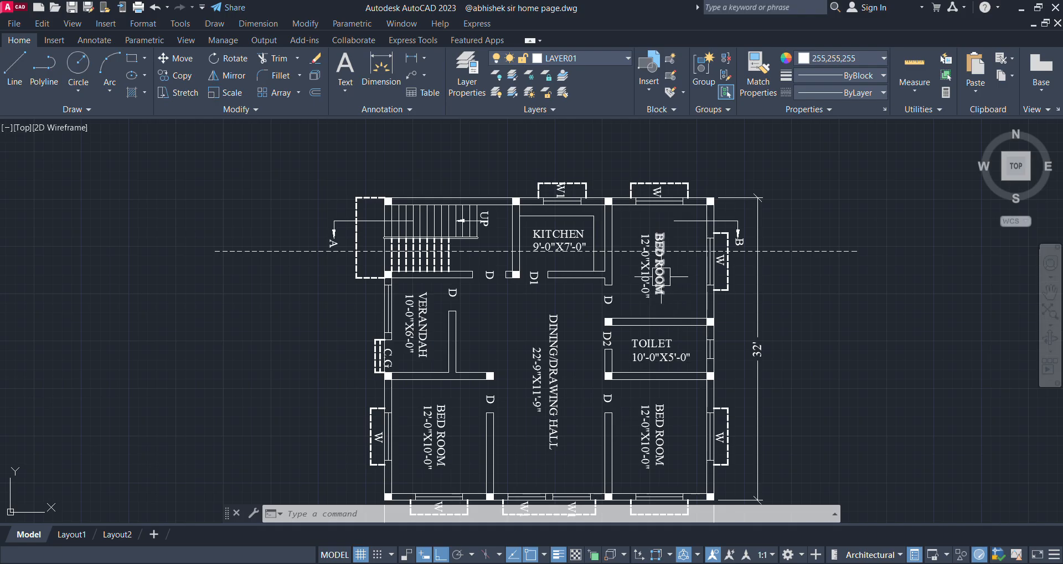
pyautogui.scroll(3, 659, 276)
pyautogui.scroll(-5, 653, 282)
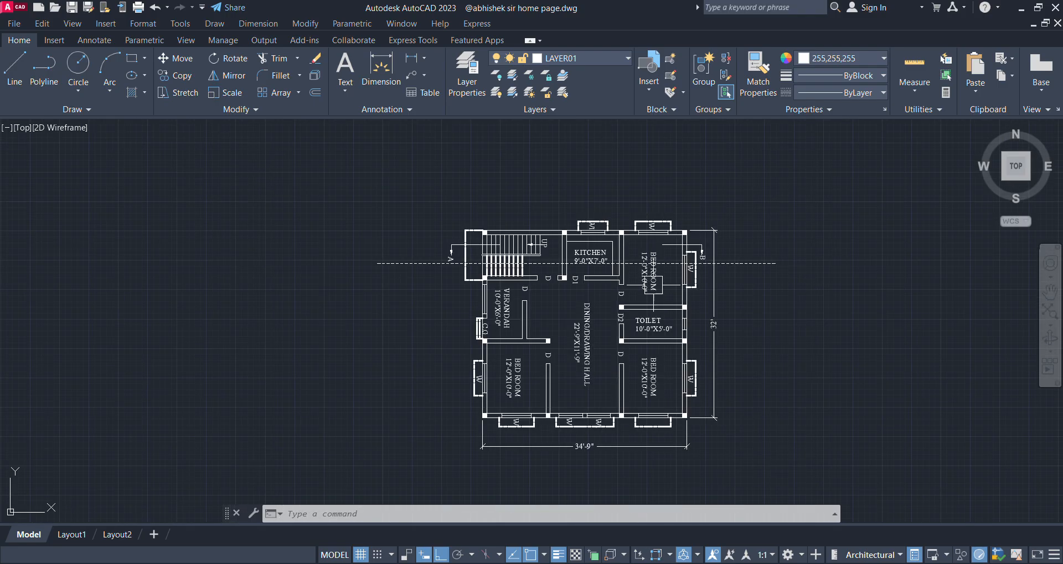
pyautogui.scroll(2, 654, 285)
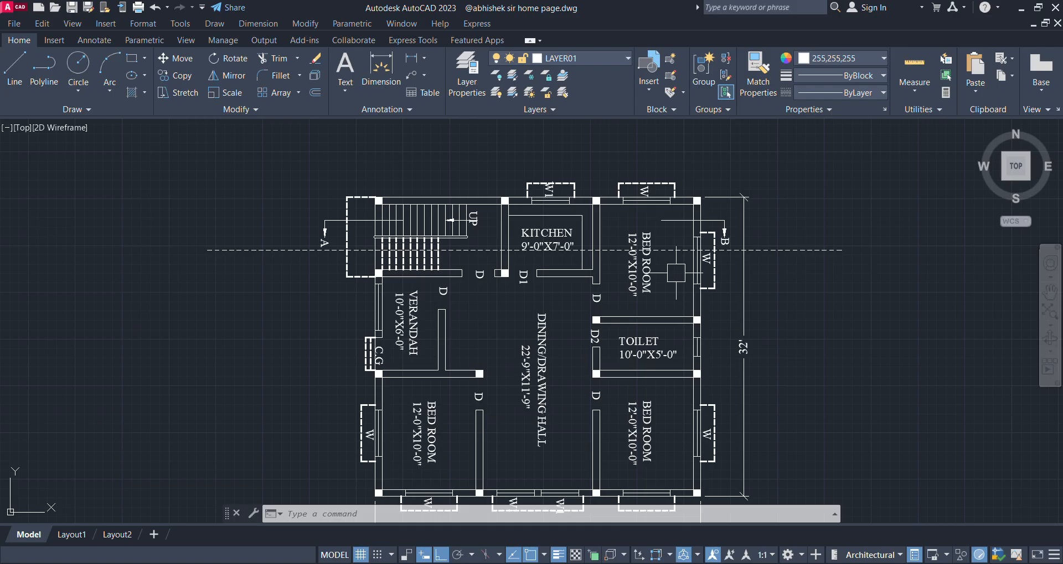
pyautogui.scroll(-4, 606, 274)
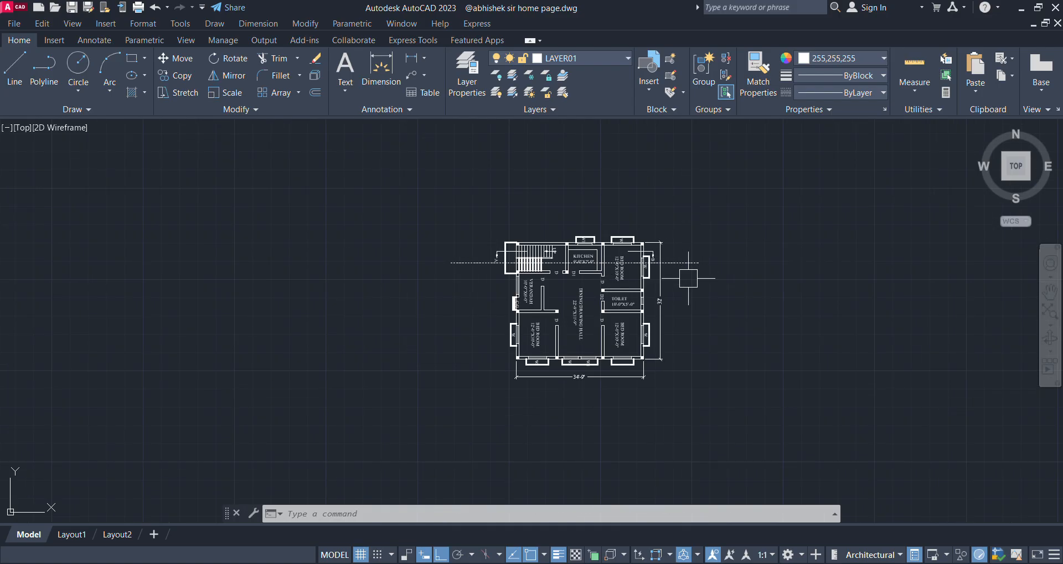
# Undo the plan's rotation and delete the dashed line running through the upright plan.
pyautogui.hotkey('ctrl', 'z')
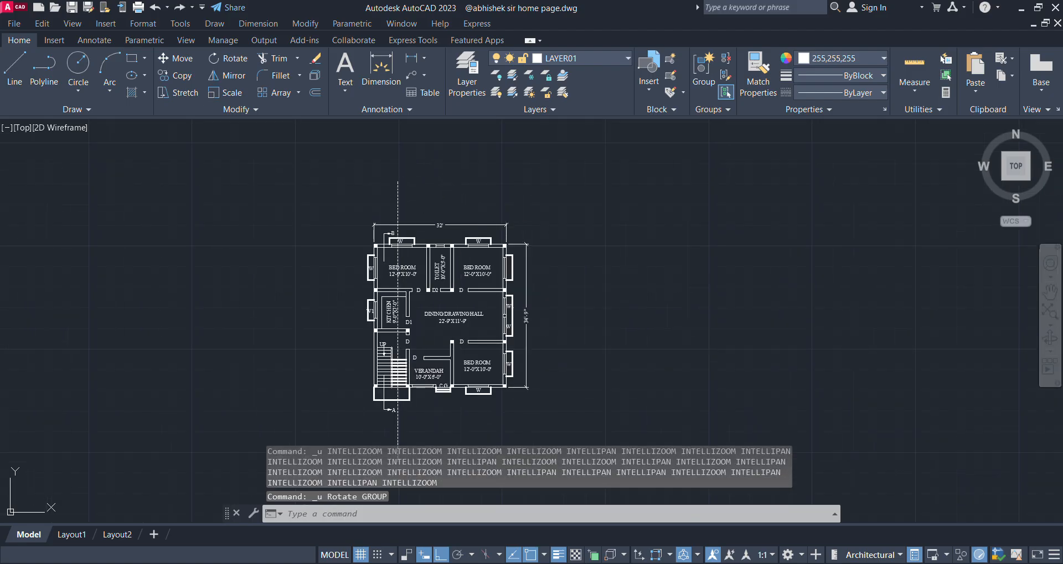
pyautogui.click(398, 186)
pyautogui.press('Delete')
pyautogui.scroll(2, 429, 260)
pyautogui.moveTo(477, 290); pyautogui.dragTo(622, 233, button='middle')
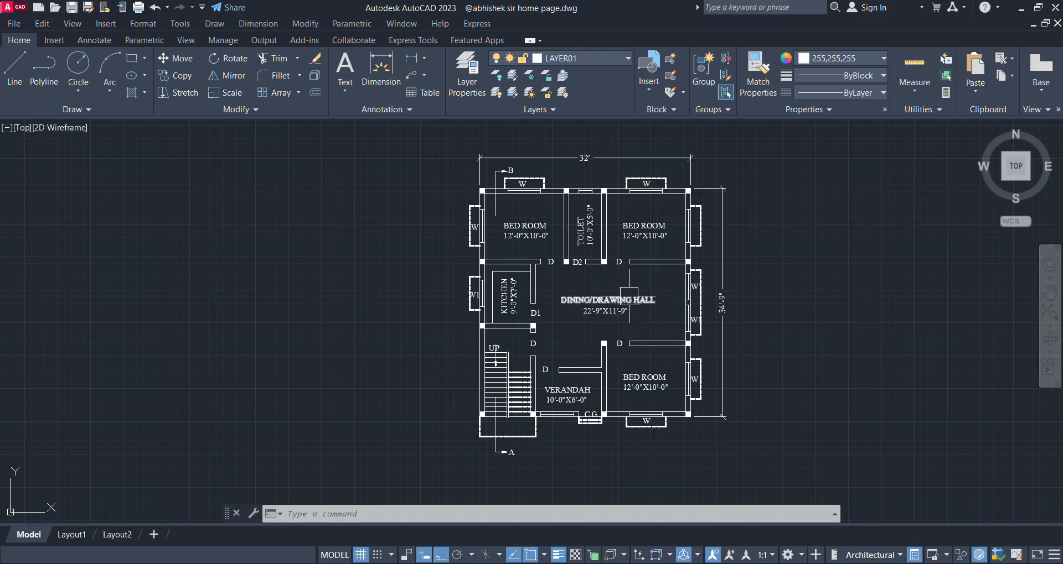
# Examine the upright ground floor plan, including its section markers A and B and the central dining/drawing hall.
pyautogui.scroll(3, 652, 311)
pyautogui.scroll(-3, 653, 311)
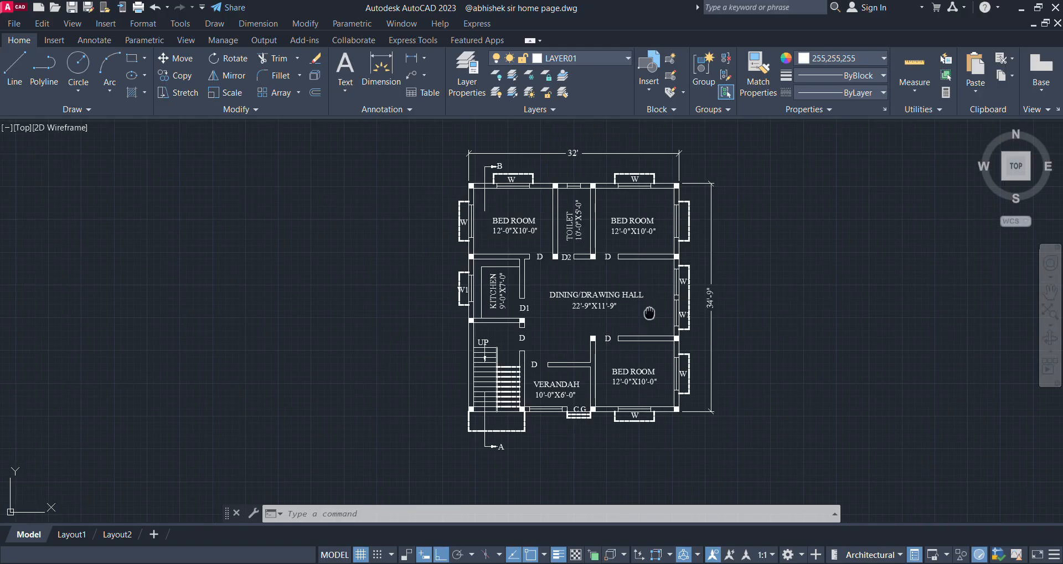
pyautogui.moveTo(627, 339); pyautogui.dragTo(545, 318, button='middle')
pyautogui.scroll(-2, 544, 319)
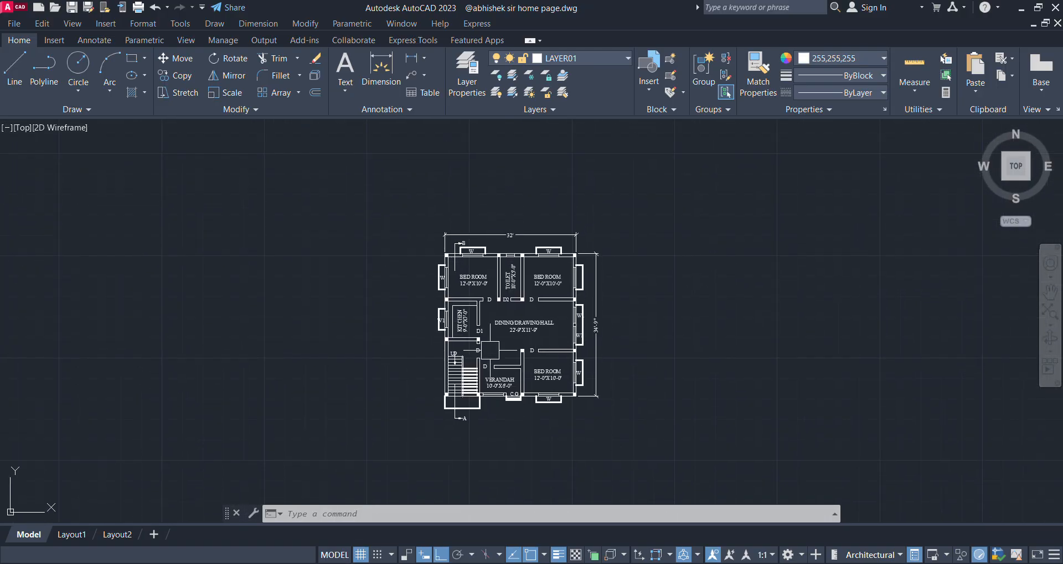
pyautogui.scroll(4, 467, 304)
pyautogui.scroll(-2, 467, 304)
pyautogui.scroll(2, 498, 281)
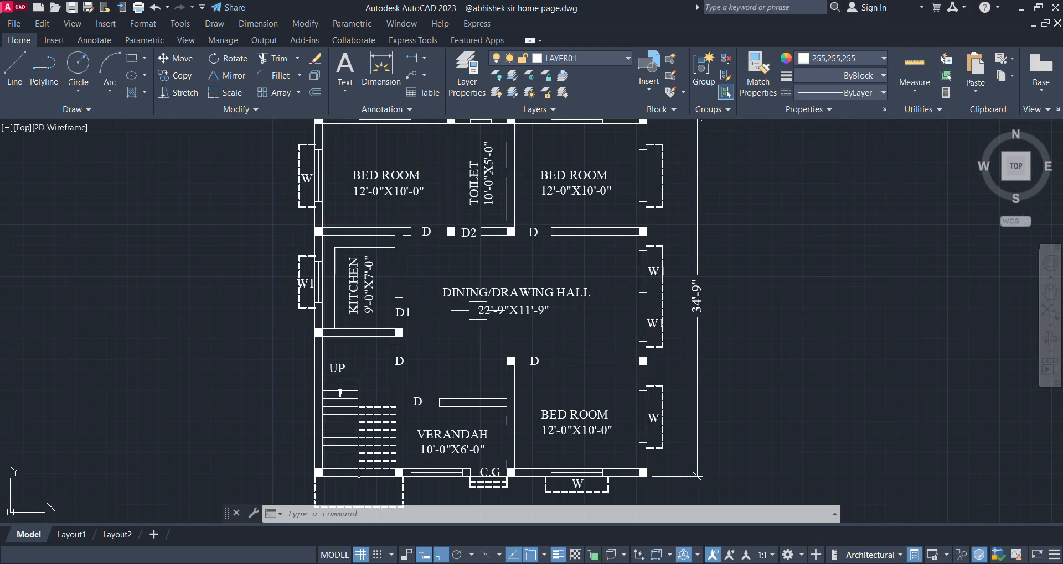
pyautogui.scroll(-2, 498, 281)
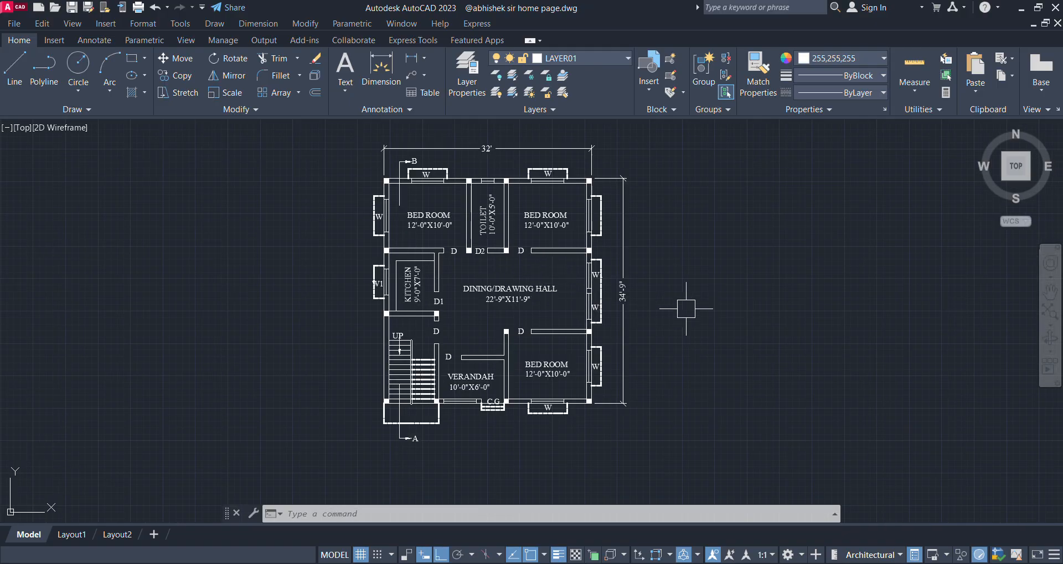
pyautogui.moveTo(651, 263)
pyautogui.mouseDown(button='middle')
pyautogui.moveTo(650, 301)
pyautogui.moveTo(643, 281)
pyautogui.mouseUp(button='middle')
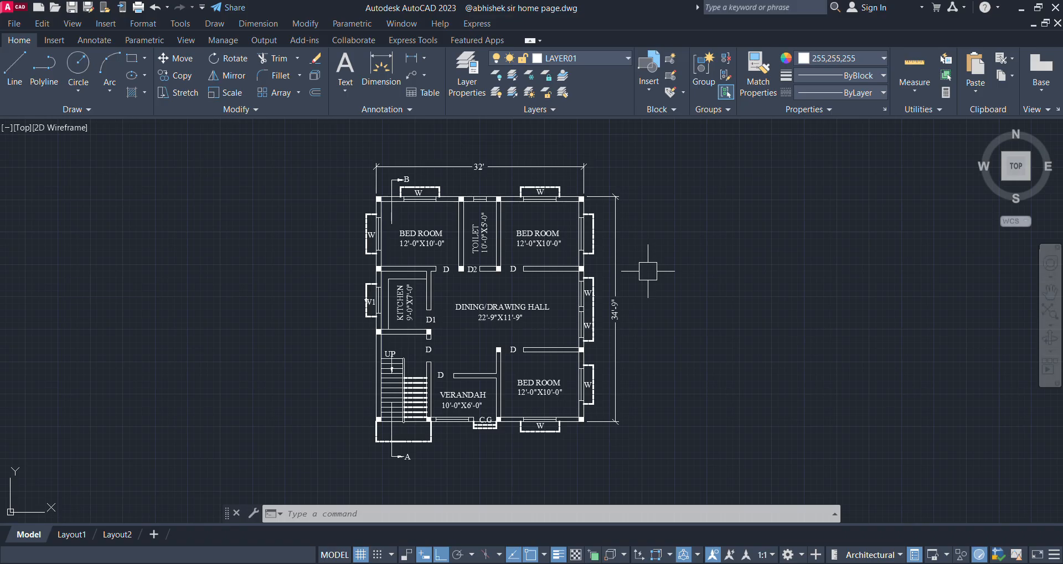
pyautogui.press('Return')
pyautogui.click(700, 363)
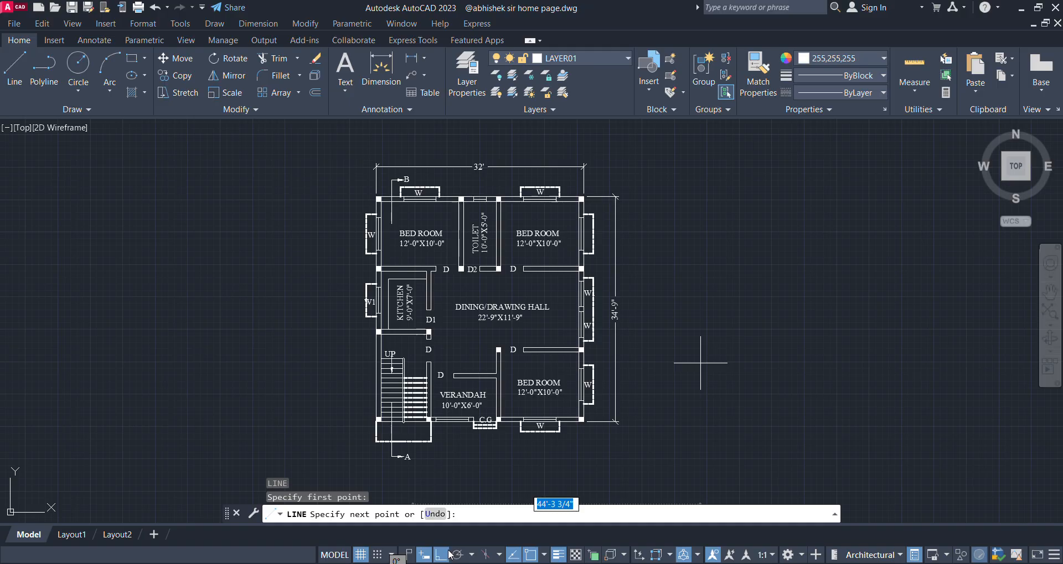
pyautogui.press('Escape')
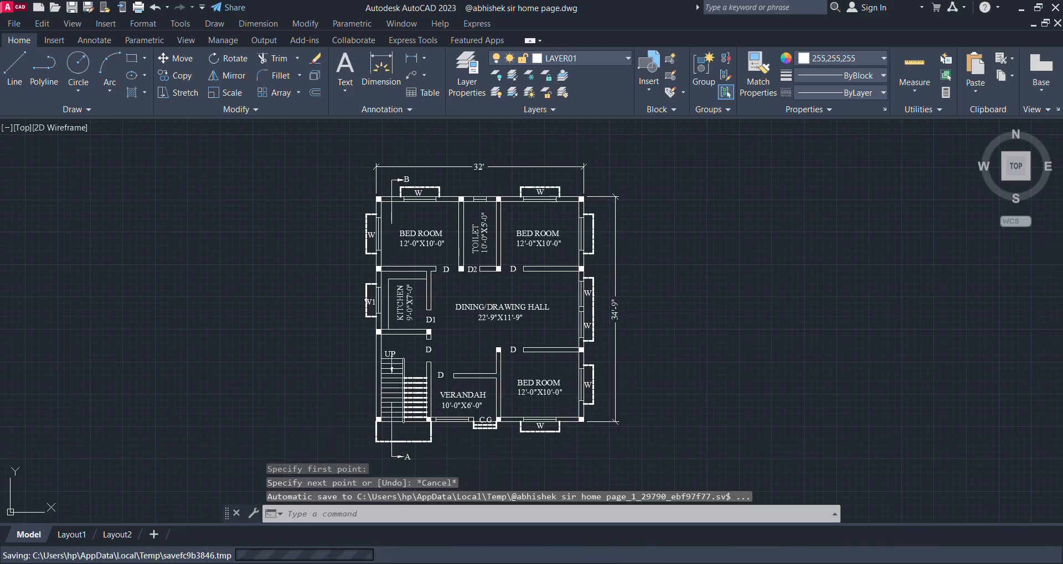
pyautogui.scroll(-2, 340, 371)
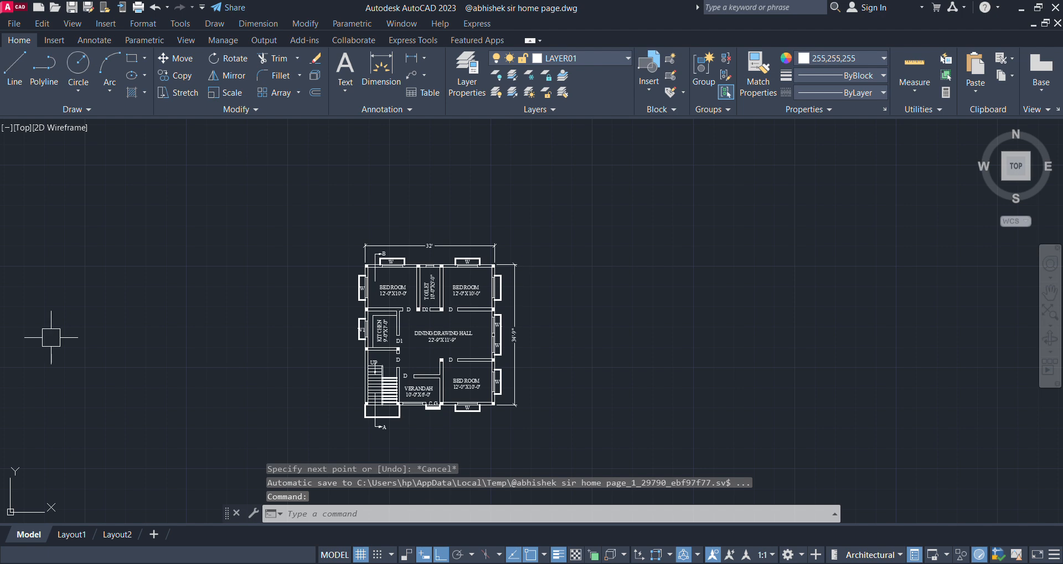
pyautogui.press('Escape')
pyautogui.scroll(2, 308, 336)
pyautogui.moveTo(322, 336); pyautogui.dragTo(317, 283, button='middle')
pyautogui.scroll(-2, 318, 283)
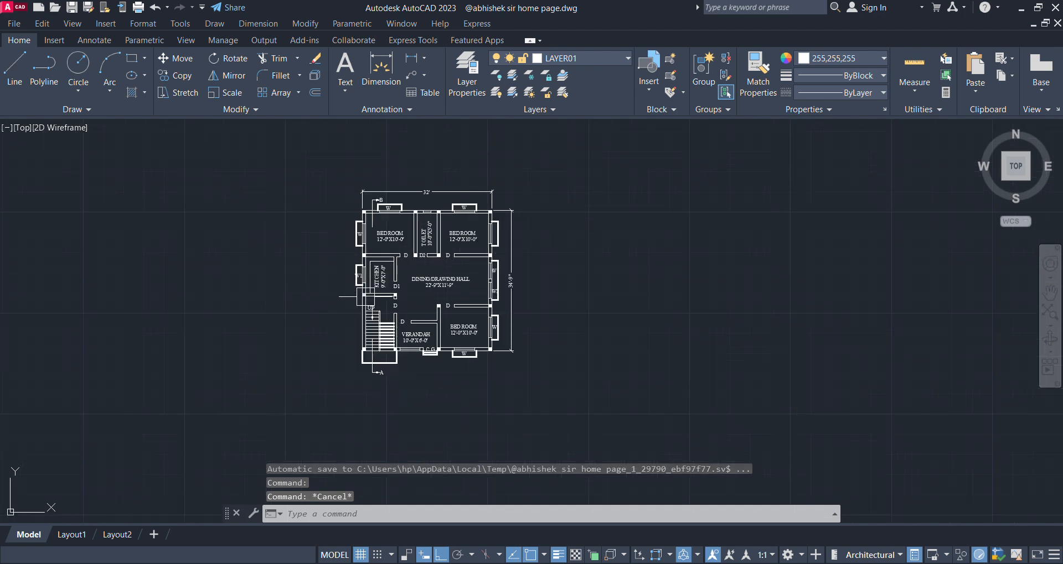
# Turn off Ortho mode and draw a diagonal line across the plan from beyond its upper-right corner to beyond its lower-left corner.
pyautogui.write('l')
pyautogui.press('Return')
pyautogui.click(441, 553)
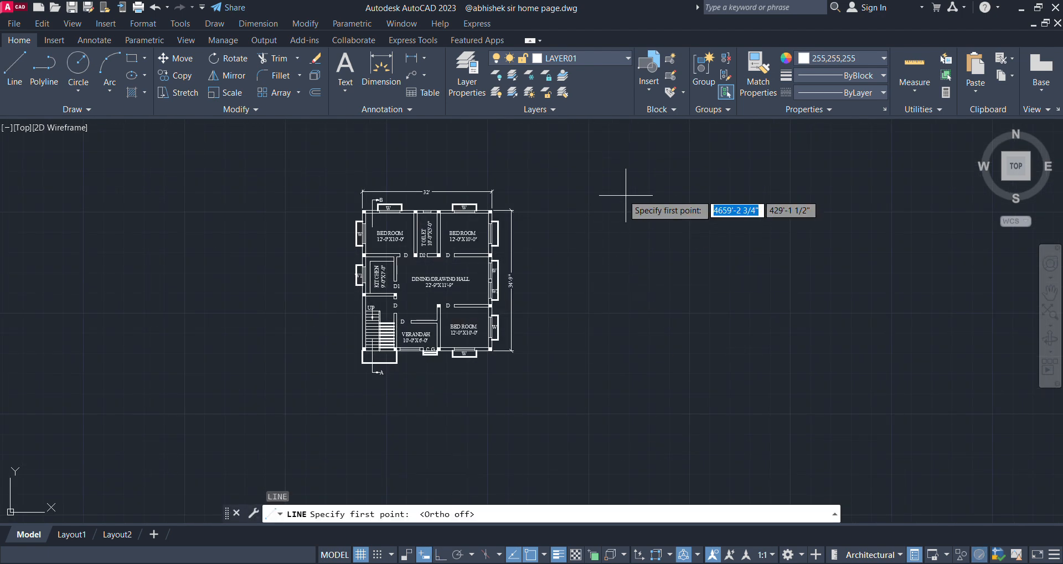
pyautogui.click(567, 154)
pyautogui.click(288, 412)
pyautogui.press('Return')
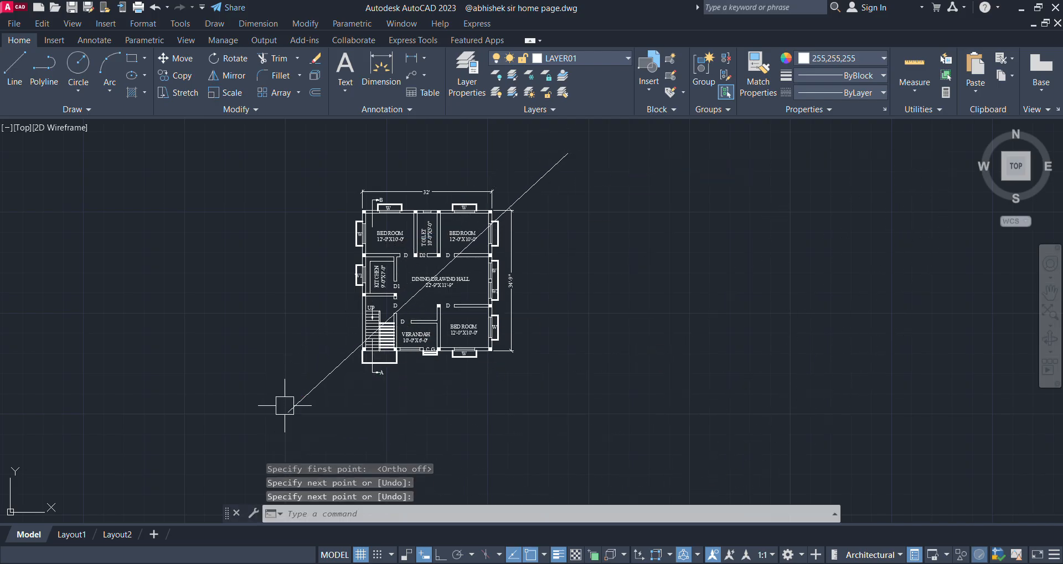
# Draw an opposite diagonal line from upper left to lower right and a steep slanted line through the hall and verandah.
pyautogui.press('Return')
pyautogui.click(284, 130)
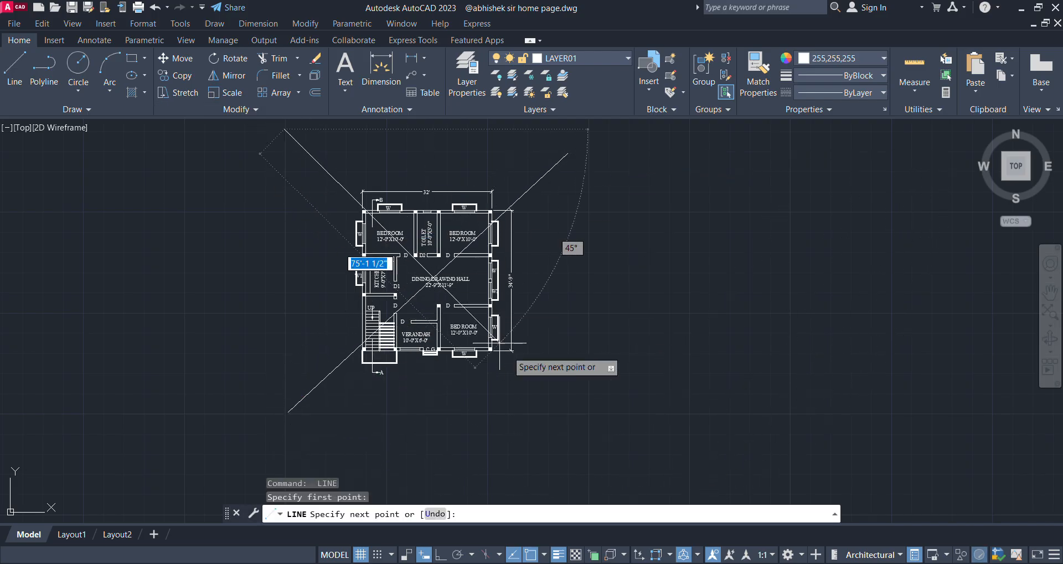
pyautogui.click(546, 406)
pyautogui.press('Return')
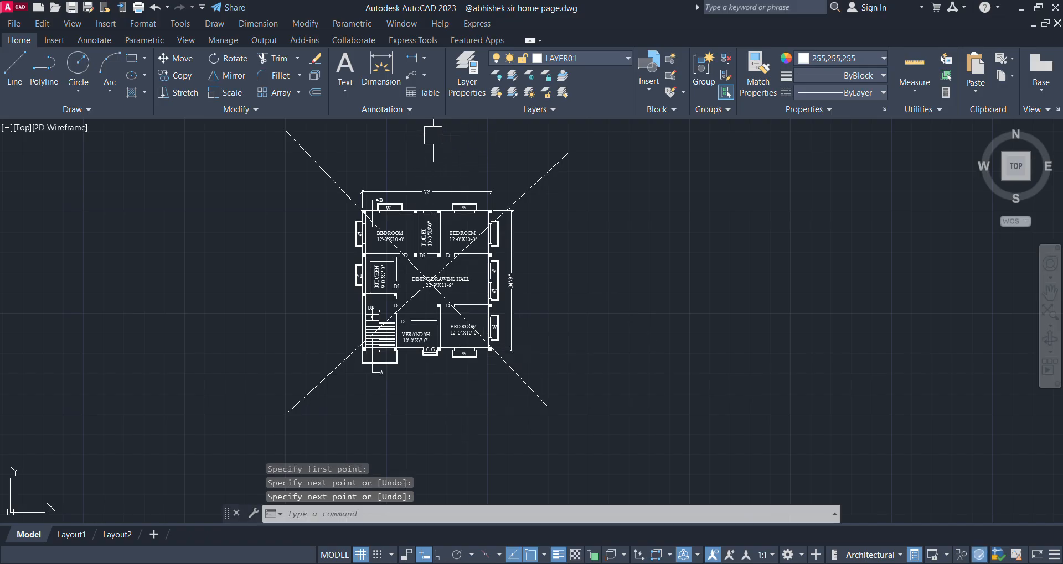
pyautogui.press('Return')
pyautogui.click(386, 133)
pyautogui.click(447, 432)
pyautogui.press('Return')
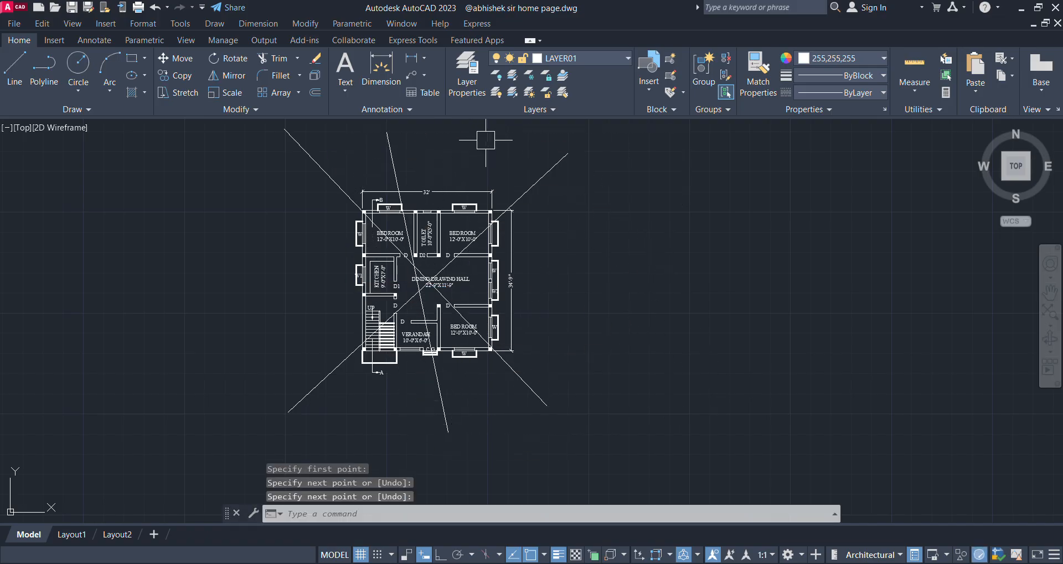
pyautogui.click(498, 131)
pyautogui.press('Return')
pyautogui.press('Return')
pyautogui.click(492, 136)
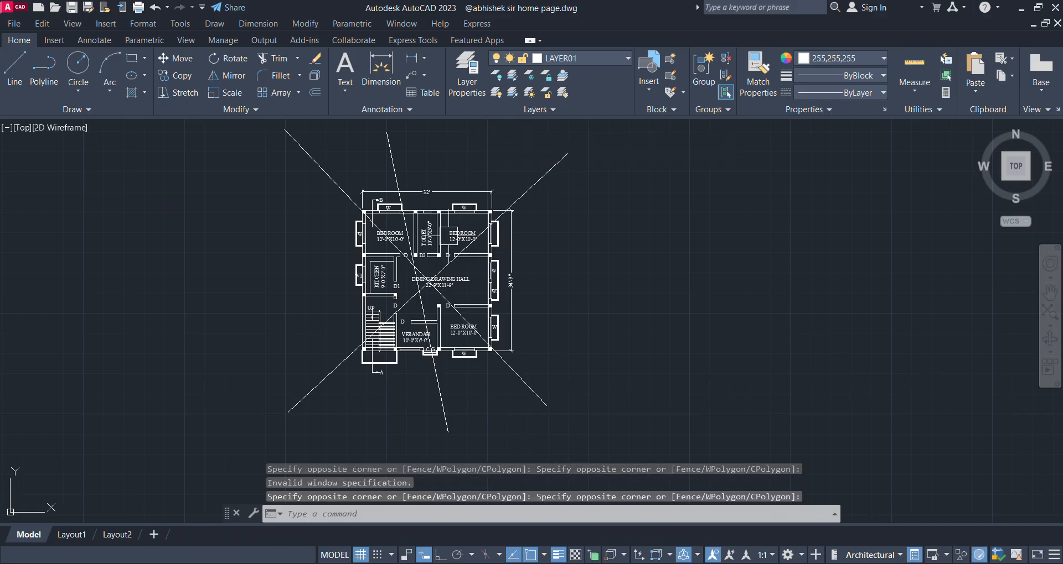
pyautogui.press('Return')
pyautogui.click(366, 399)
pyautogui.click(526, 110)
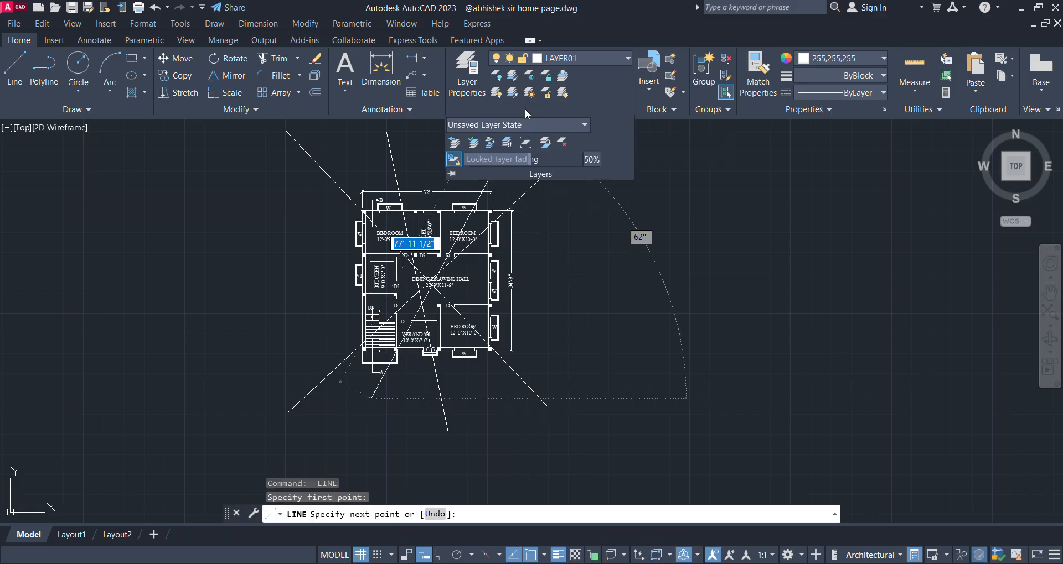
pyautogui.press('Escape')
pyautogui.press('Escape')
# Select the three slanted lines crossing the plan and delete them.
pyautogui.scroll(-2, 529, 237)
pyautogui.moveTo(525, 253); pyautogui.dragTo(532, 309, button='middle')
pyautogui.scroll(4, 548, 257)
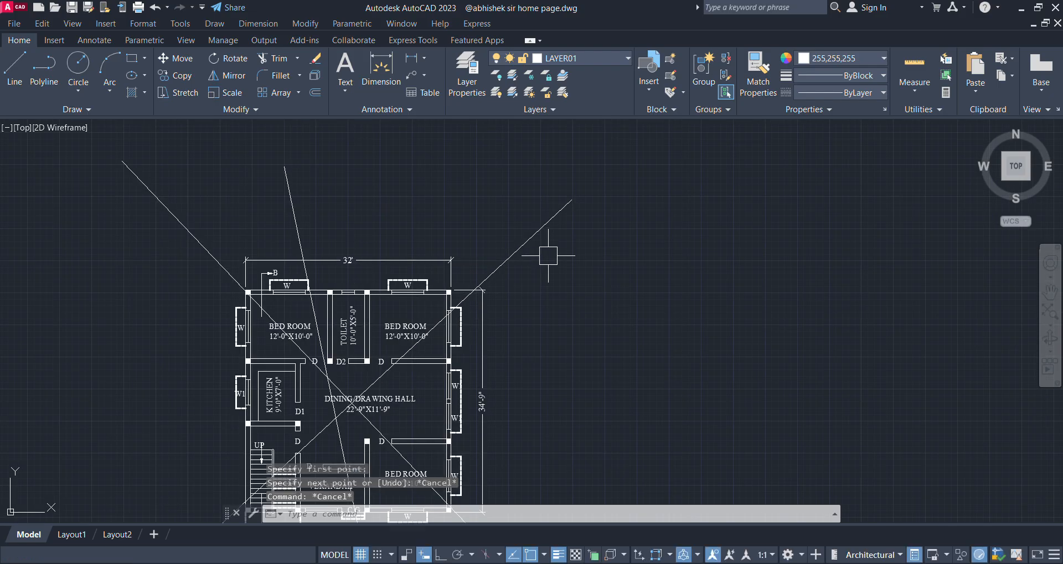
pyautogui.click(536, 235)
pyautogui.click(325, 208)
pyautogui.click(100, 225)
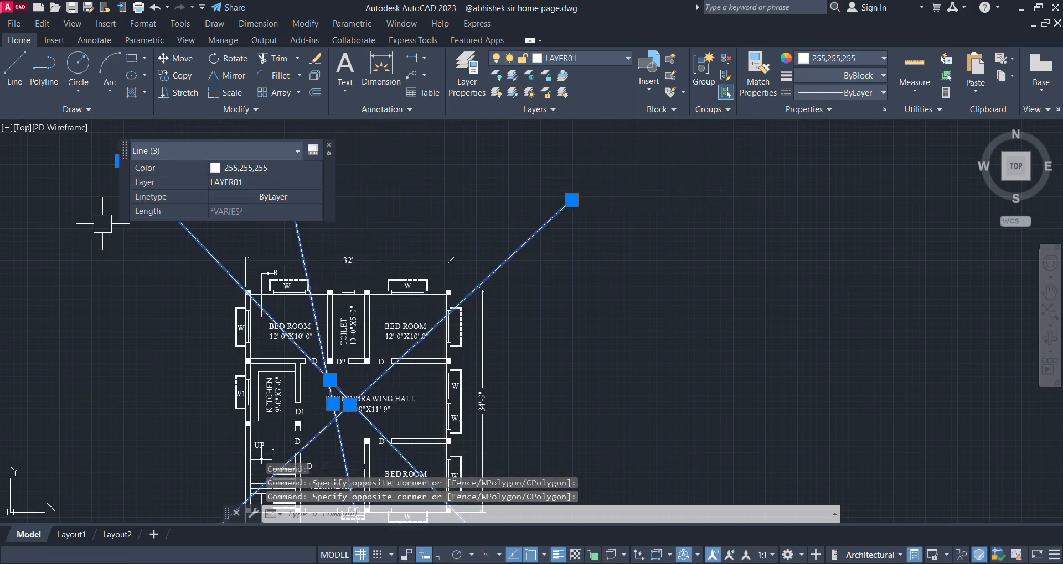
pyautogui.press('Delete')
pyautogui.scroll(-4, 379, 216)
pyautogui.scroll(4, 399, 261)
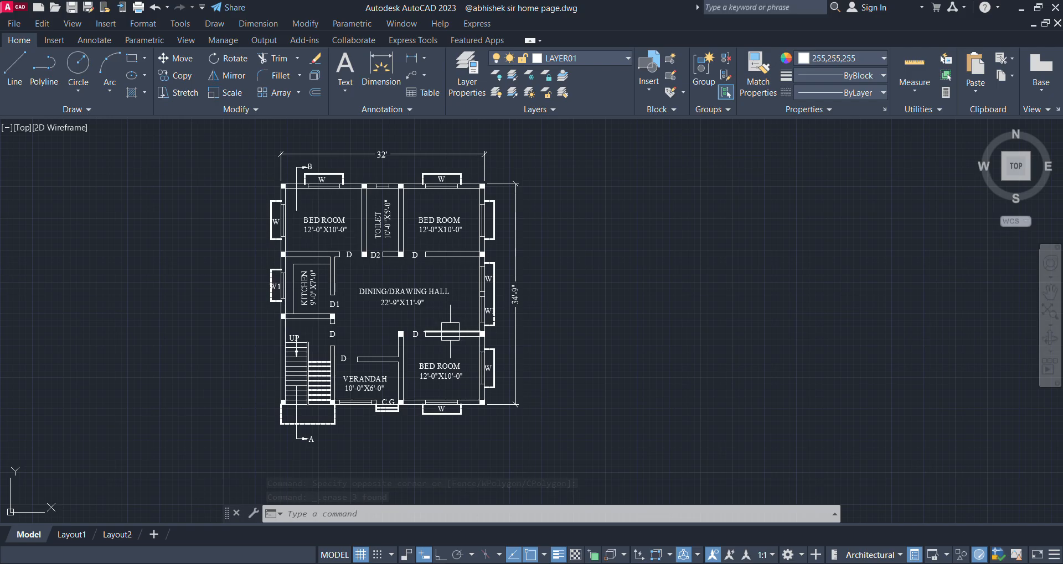
pyautogui.scroll(2, 425, 296)
pyautogui.scroll(-3, 418, 274)
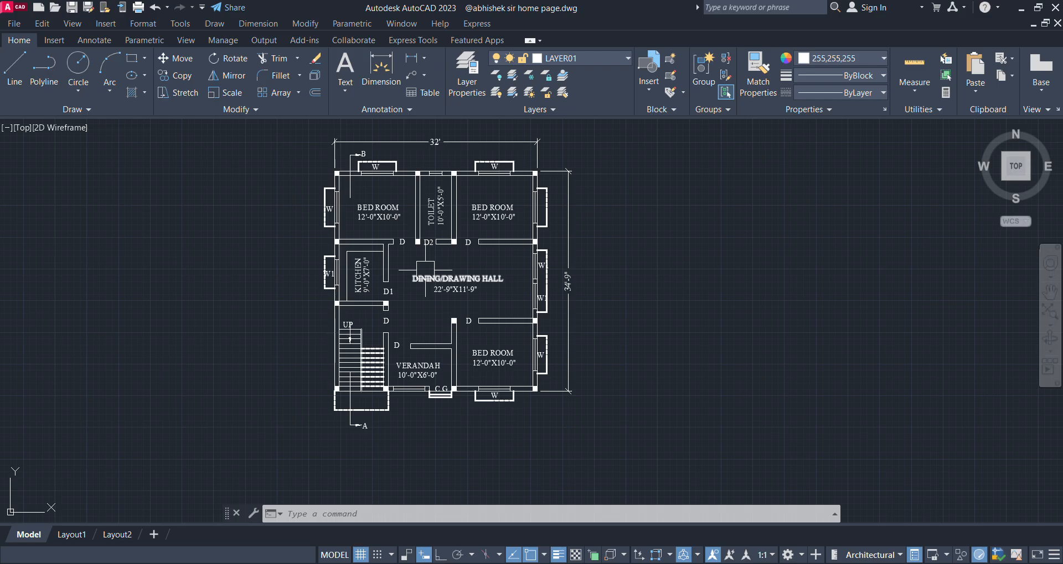
pyautogui.scroll(2, 445, 333)
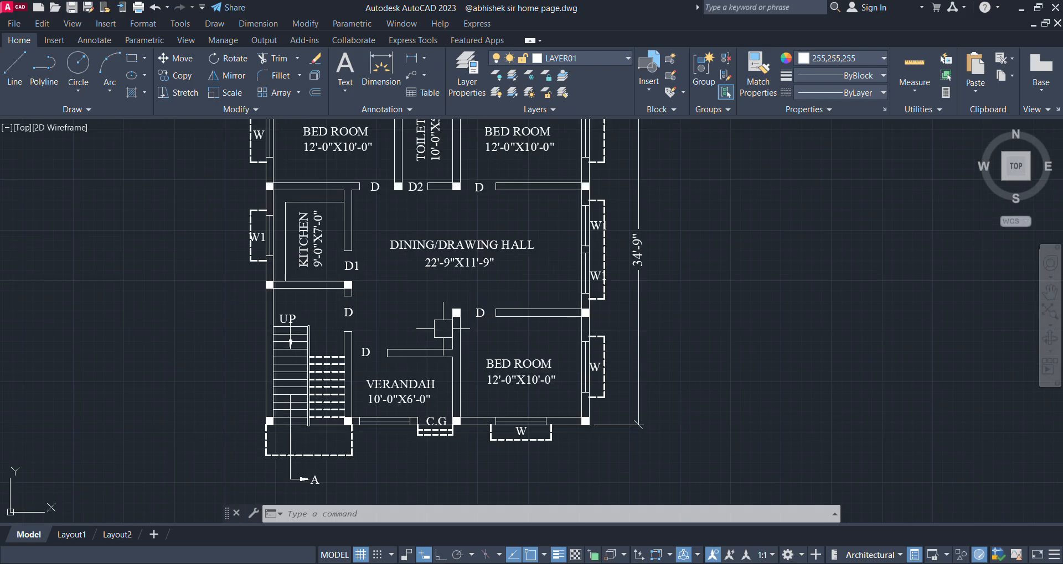